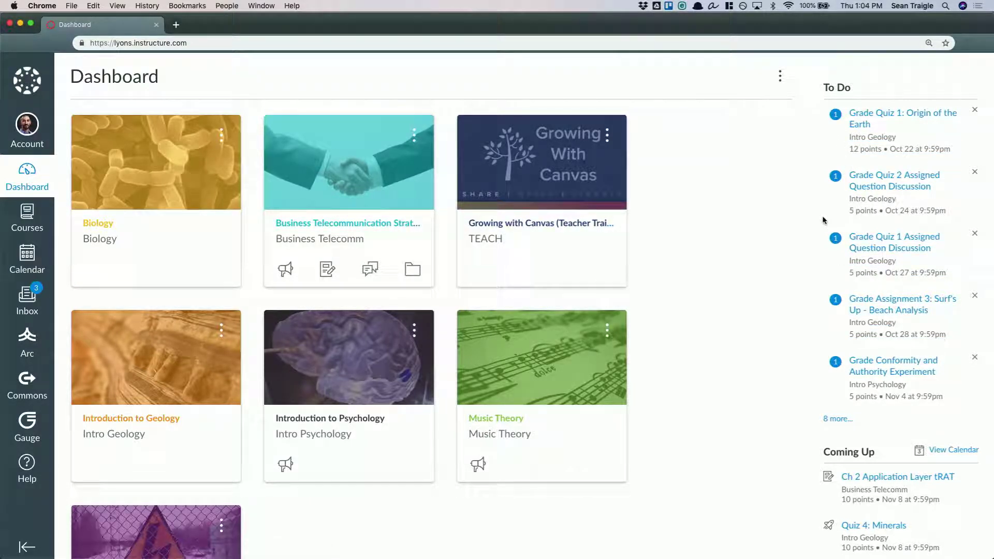
Open the calendar and review the details of the Critical Thinking 2: Psychological Science + Peer Review assignment
{"action": "left_click", "coordinate": [35, 265]}
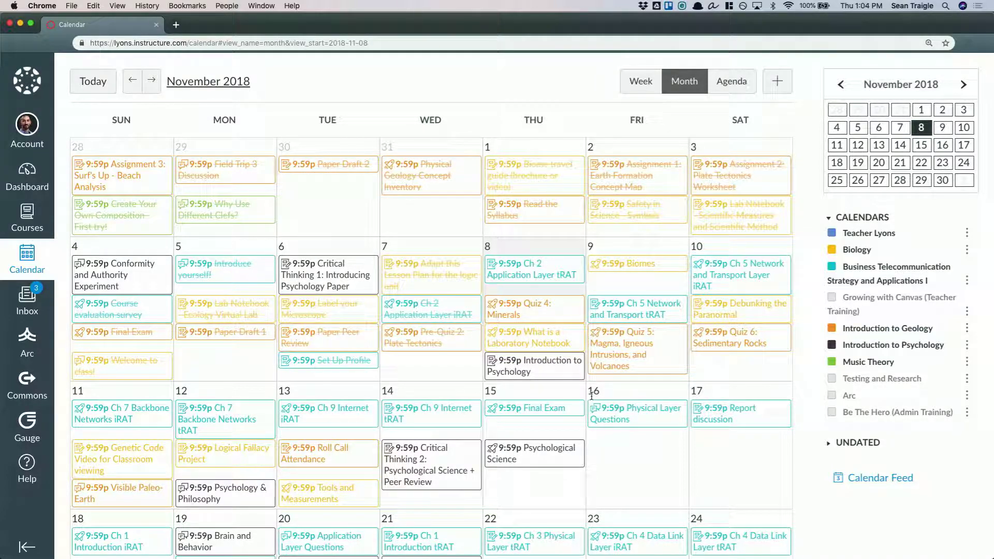
{"action": "scroll", "coordinate": [792, 393], "scroll_direction": "down", "scroll_amount": 3}
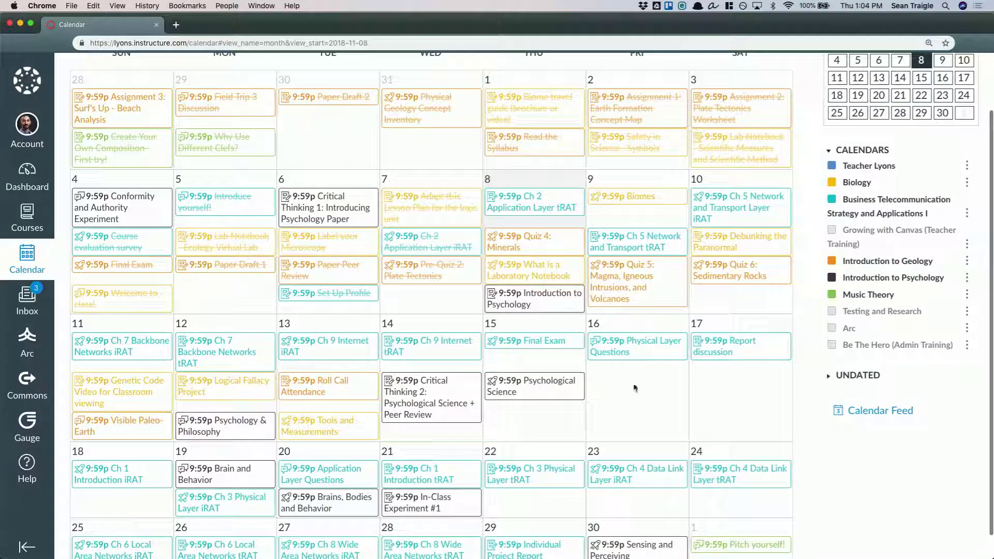
{"action": "left_click", "coordinate": [420, 392]}
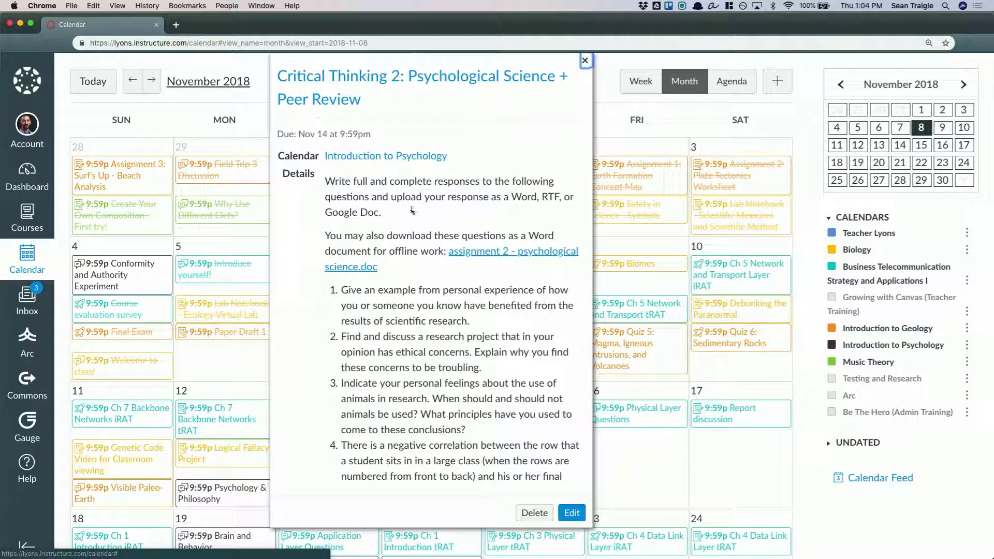
{"action": "scroll", "coordinate": [407, 386], "scroll_direction": "down", "scroll_amount": 8}
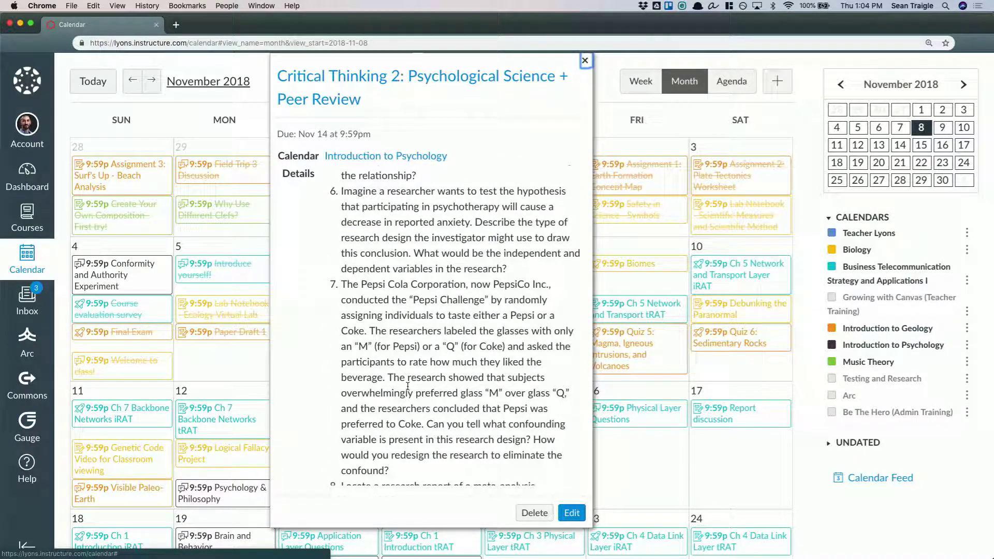
{"action": "scroll", "coordinate": [438, 290], "scroll_direction": "down", "scroll_amount": 1}
{"action": "scroll", "coordinate": [438, 290], "scroll_direction": "up", "scroll_amount": 5}
{"action": "scroll", "coordinate": [438, 289], "scroll_direction": "up", "scroll_amount": 5}
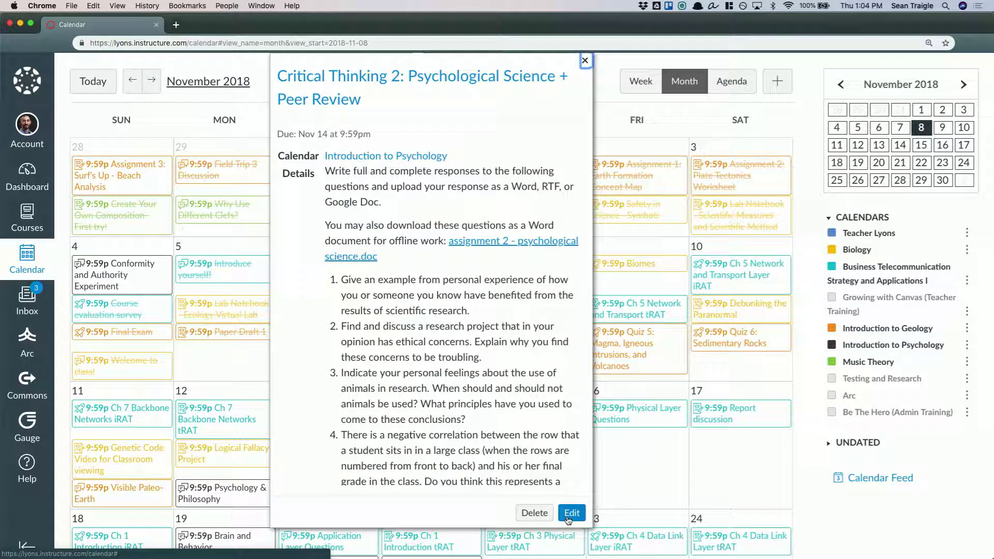
{"action": "scroll", "coordinate": [542, 414], "scroll_direction": "up", "scroll_amount": 1}
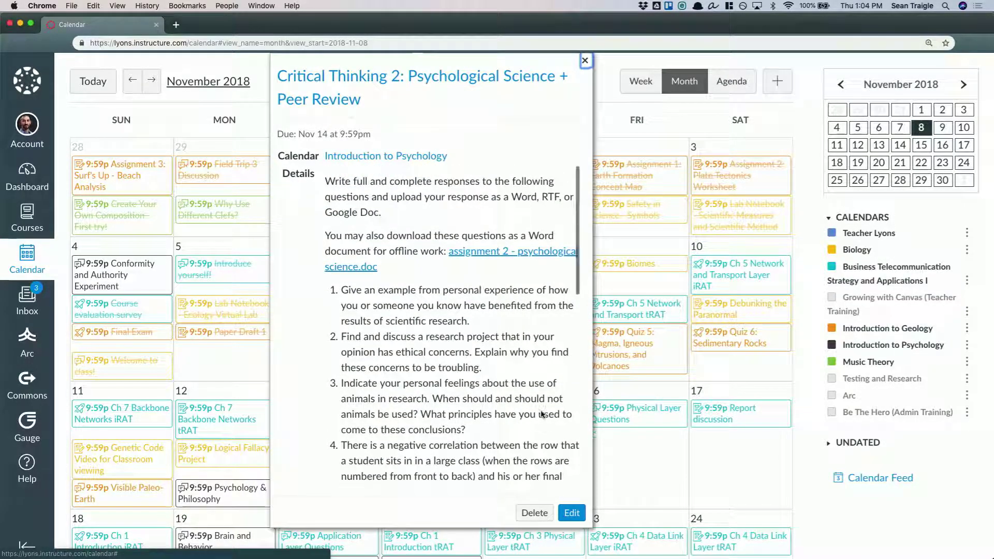
{"action": "left_click", "coordinate": [584, 60]}
Reschedule the Sensing and Perceiving quiz from November 30 to November 29 on the month calendar
{"action": "scroll", "coordinate": [585, 352], "scroll_direction": "down", "scroll_amount": 2}
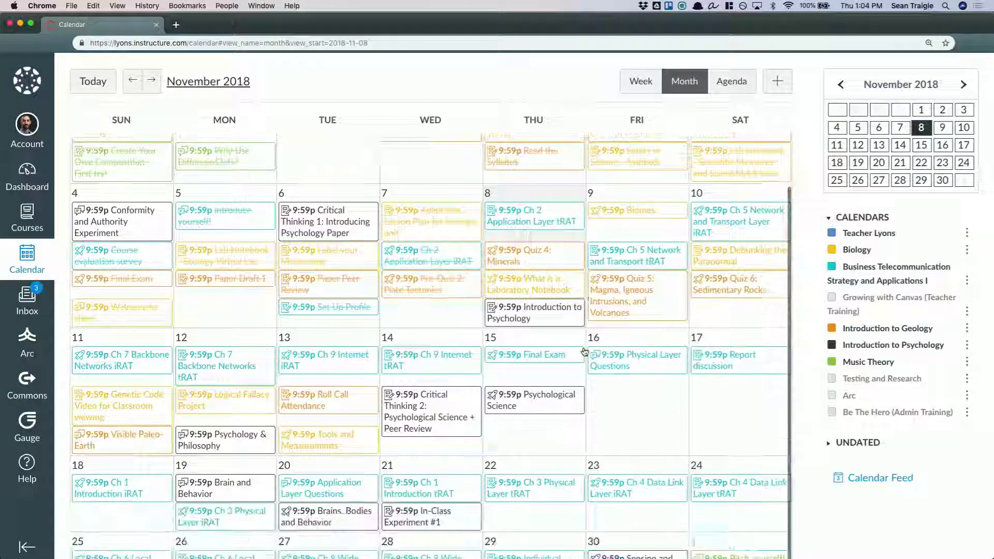
{"action": "scroll", "coordinate": [799, 429], "scroll_direction": "down", "scroll_amount": 4}
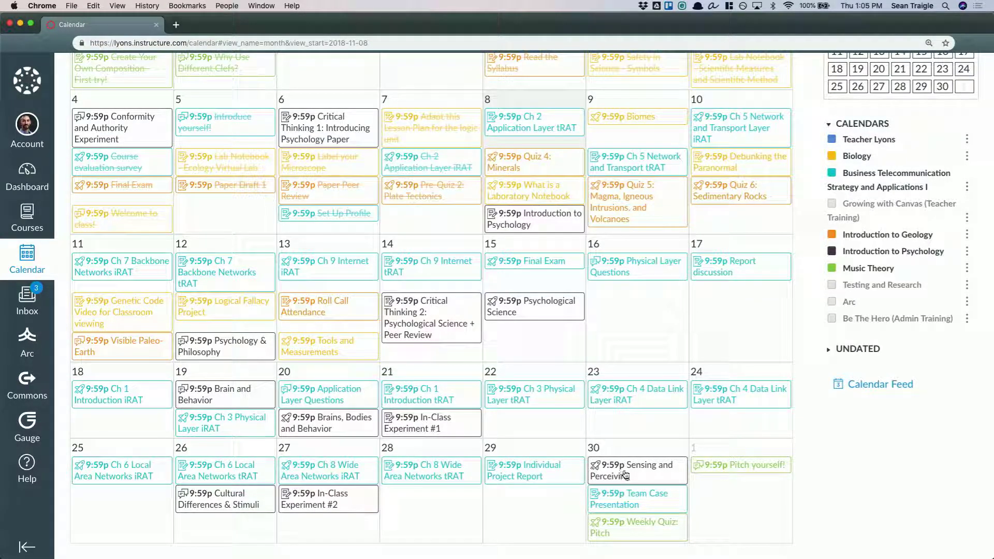
{"action": "left_click_drag", "start_coordinate": [627, 473], "coordinate": [532, 508]}
{"action": "scroll", "coordinate": [528, 476], "scroll_direction": "up", "scroll_amount": 2}
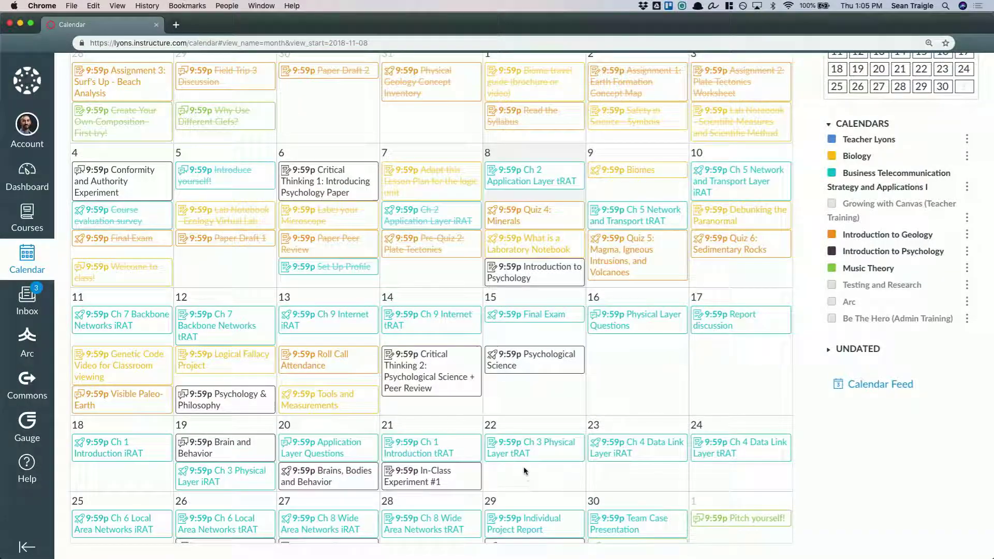
{"action": "scroll", "coordinate": [531, 466], "scroll_direction": "down", "scroll_amount": 1}
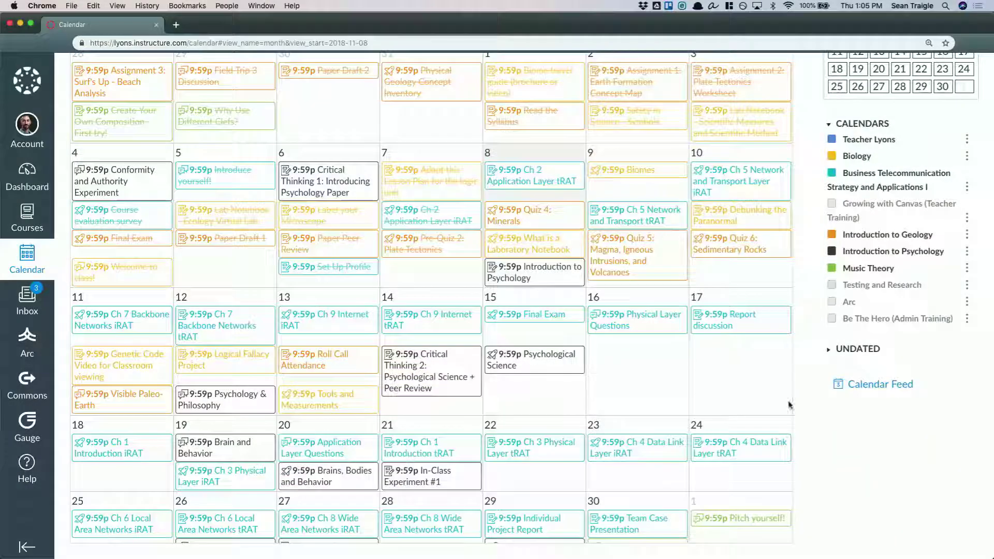
View the Calendar Feed link for external calendar apps and close it
{"action": "scroll", "coordinate": [831, 440], "scroll_direction": "up", "scroll_amount": 3}
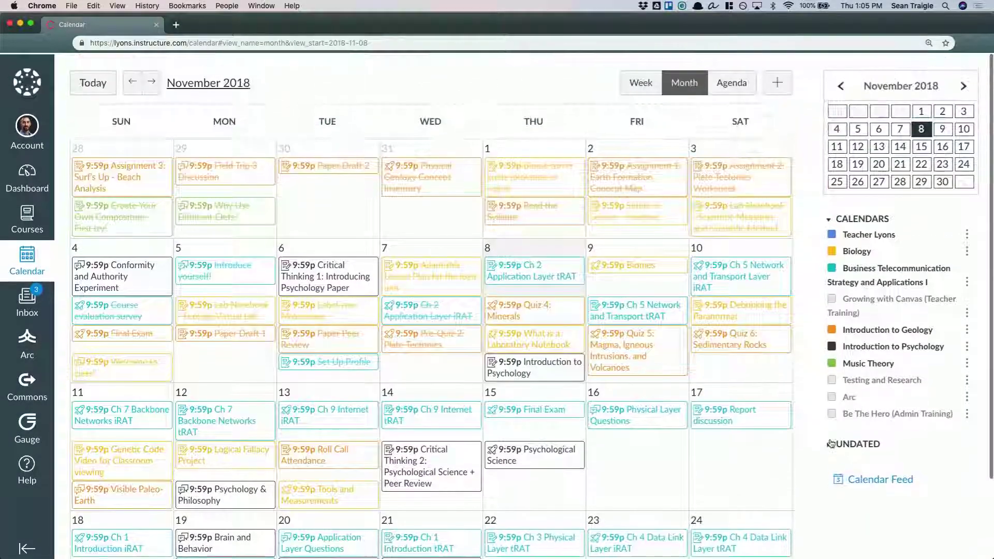
{"action": "left_click", "coordinate": [871, 479]}
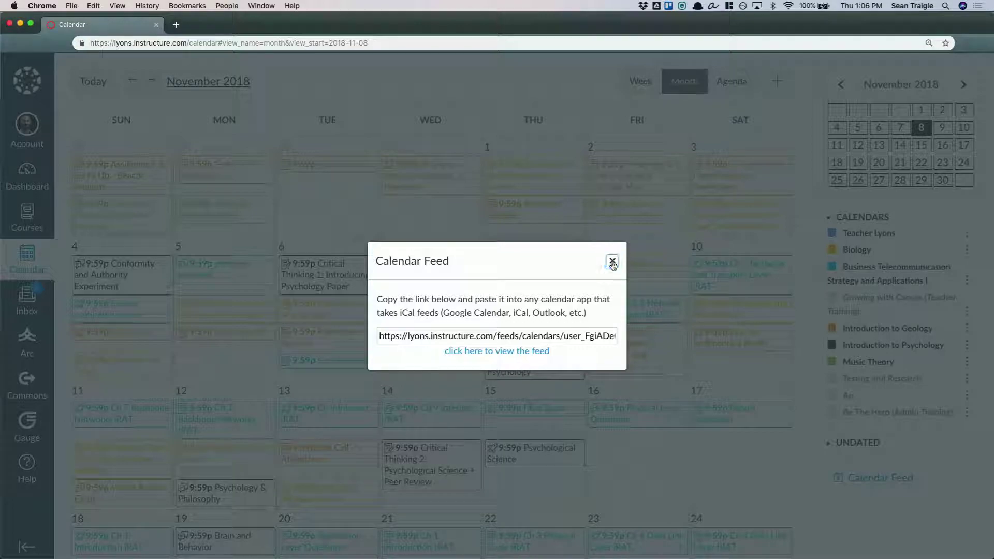
{"action": "left_click", "coordinate": [611, 262]}
Open the Introduction to Psychology course from the Dashboard and examine its syllabus, including the assignment due dates in the Course Summary
{"action": "left_click", "coordinate": [32, 87]}
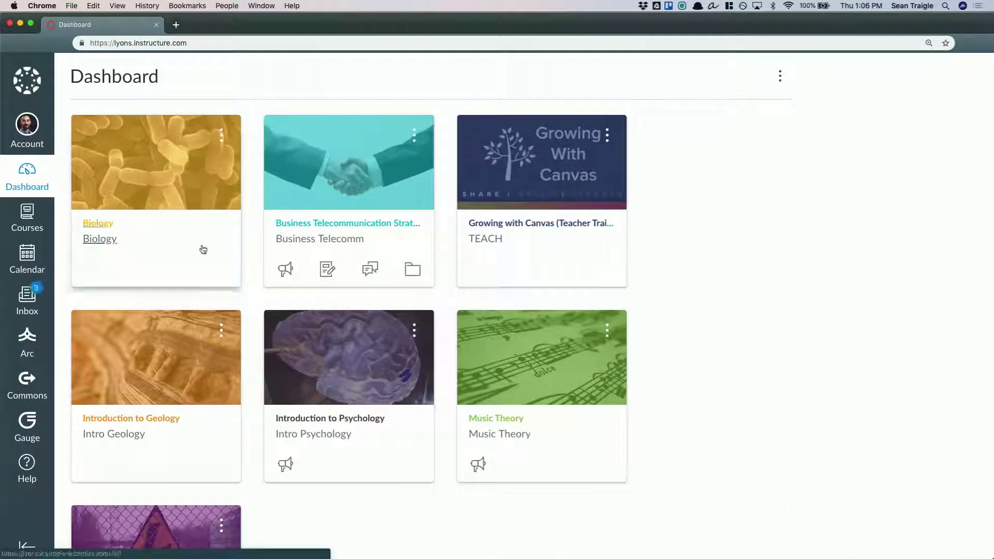
{"action": "left_click", "coordinate": [342, 422]}
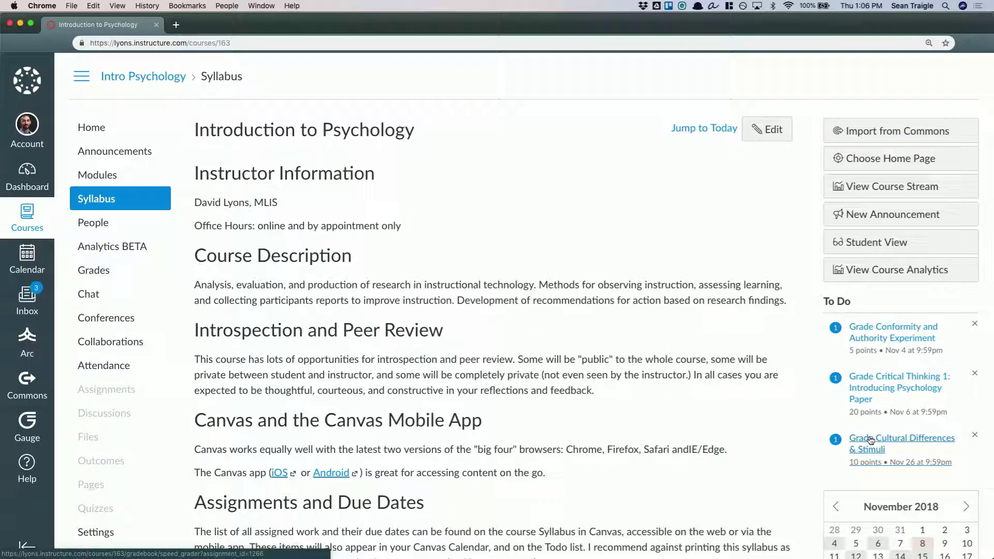
{"action": "scroll", "coordinate": [342, 259], "scroll_direction": "down", "scroll_amount": 3}
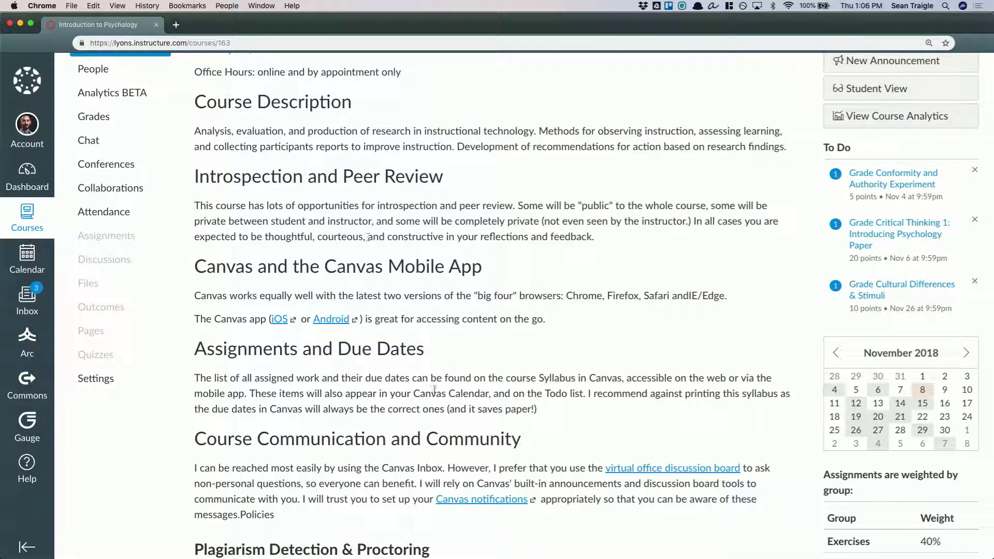
{"action": "scroll", "coordinate": [434, 389], "scroll_direction": "down", "scroll_amount": 13}
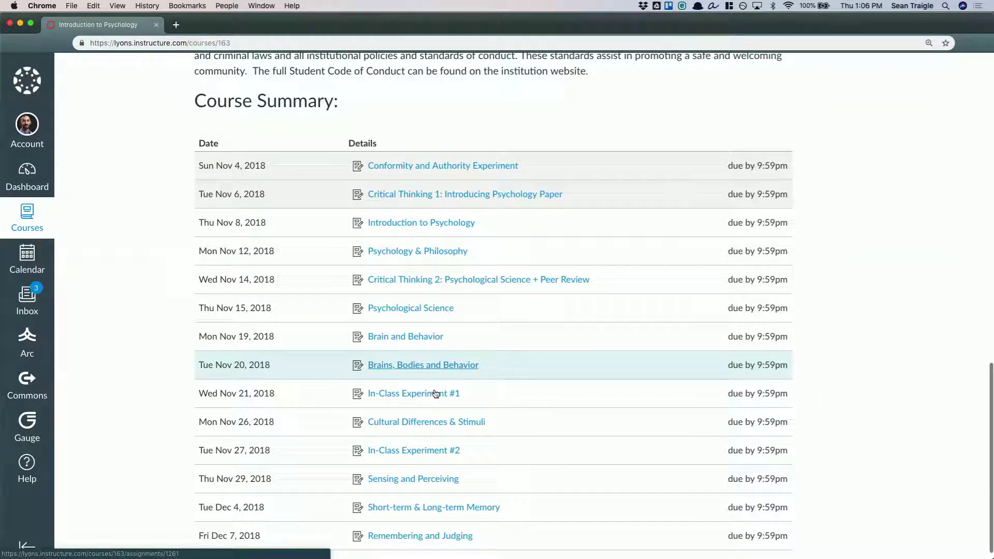
{"action": "scroll", "coordinate": [163, 337], "scroll_direction": "down", "scroll_amount": 1}
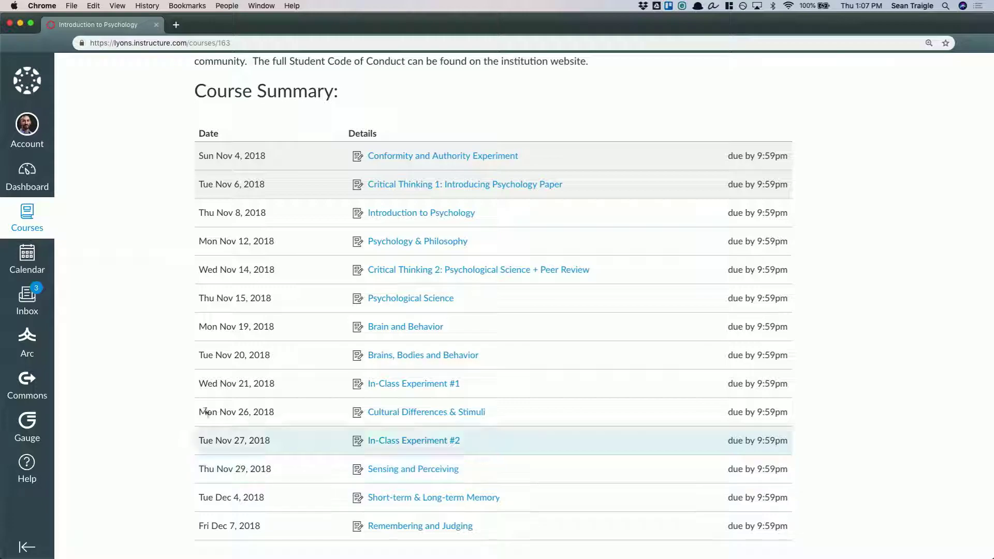
{"action": "scroll", "coordinate": [154, 244], "scroll_direction": "up", "scroll_amount": 10}
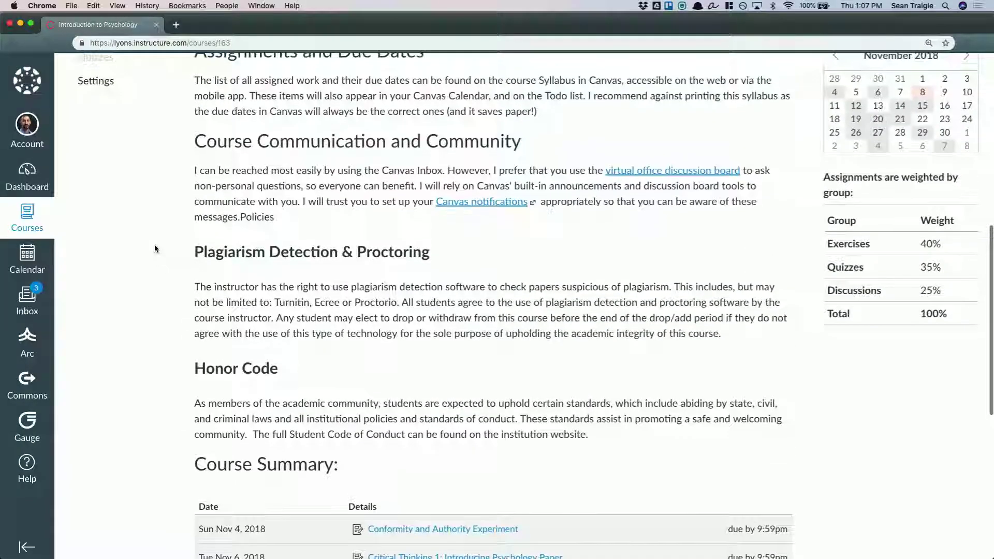
{"action": "scroll", "coordinate": [154, 246], "scroll_direction": "up", "scroll_amount": 10}
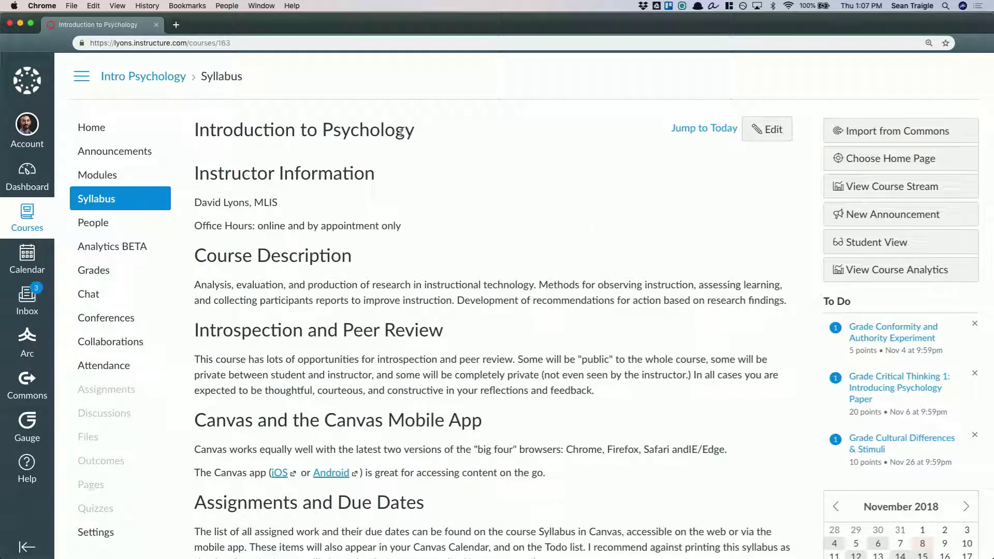
{"action": "scroll", "coordinate": [364, 409], "scroll_direction": "down", "scroll_amount": 15}
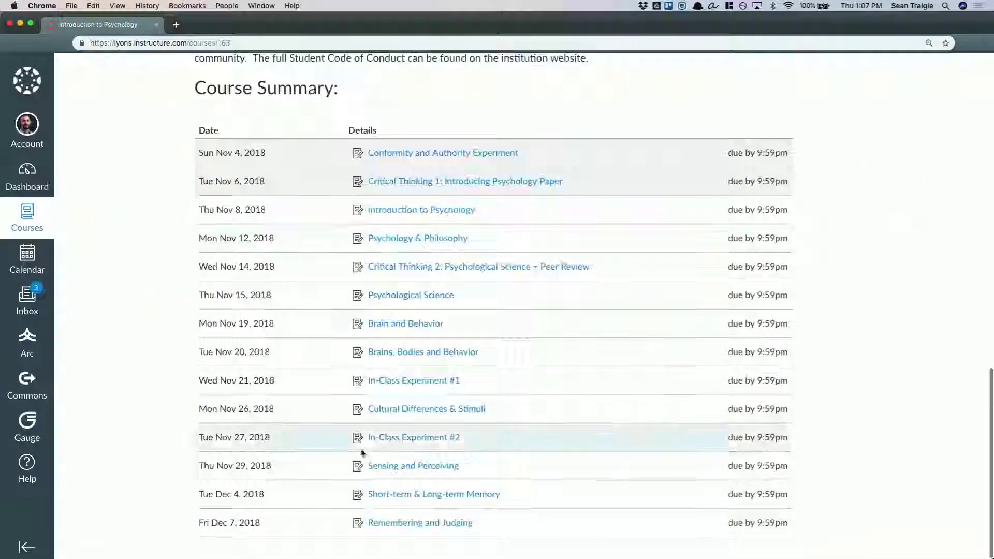
{"action": "scroll", "coordinate": [320, 166], "scroll_direction": "up", "scroll_amount": 15}
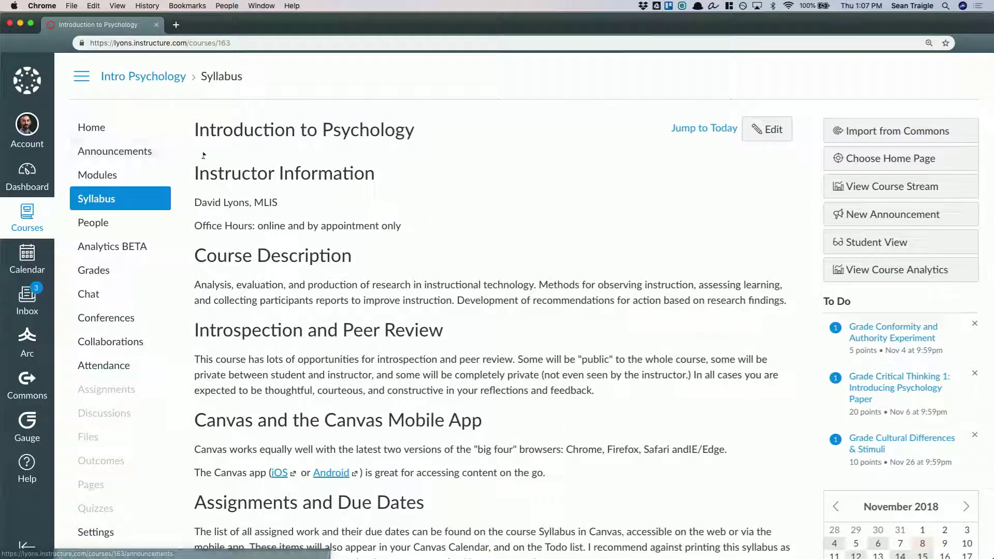
Create a new announcement in the Intro Psychology course titled "Welcome to the last session of the day!"
{"action": "left_click", "coordinate": [124, 161]}
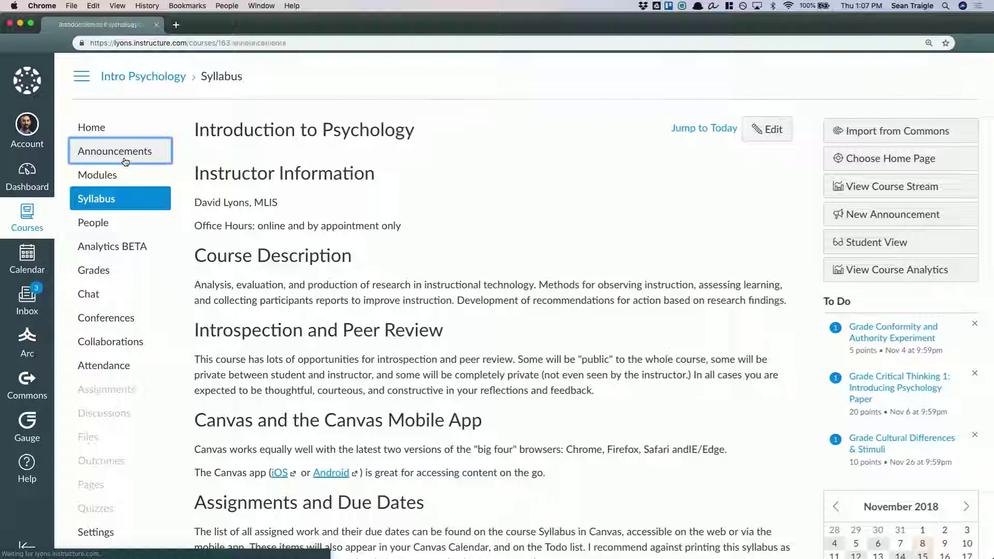
{"action": "left_click", "coordinate": [888, 139]}
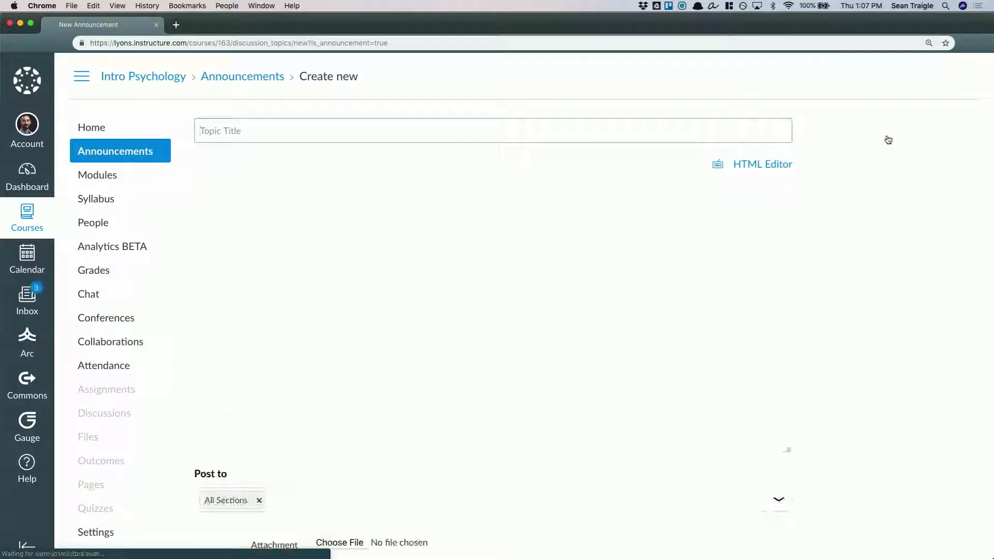
{"action": "left_click", "coordinate": [620, 129]}
{"action": "type", "text": "Welcome to the last session of the day!"}
Write "Make text bold!!!!" in bold followed by "Italics!!!!" in italics in the announcement body
{"action": "left_click", "coordinate": [572, 245]}
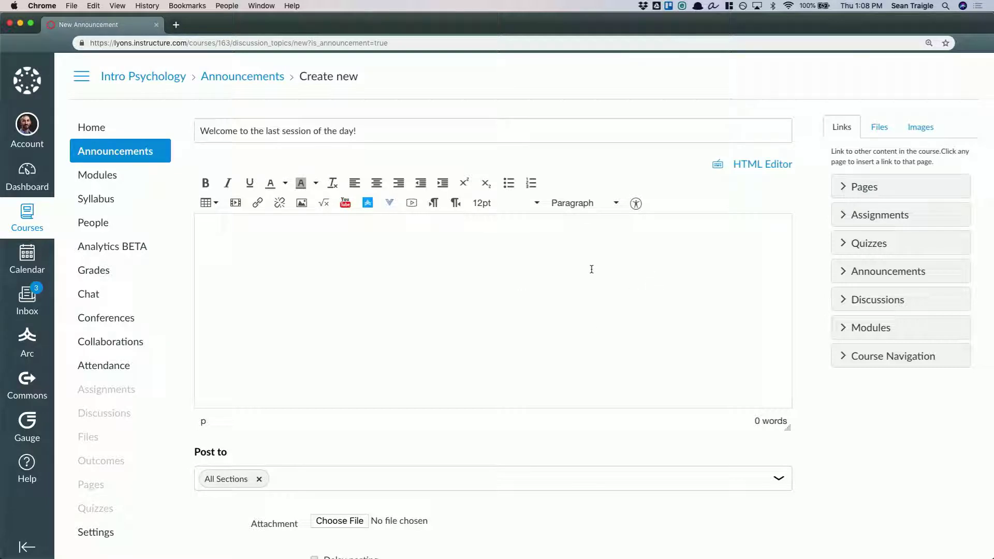
{"action": "key", "text": "super+b"}
{"action": "type", "text": "Make text bold!!!!"}
{"action": "key", "text": "super+b"}
{"action": "key", "text": "super+i"}
{"action": "type", "text": "Italics!!!!"}
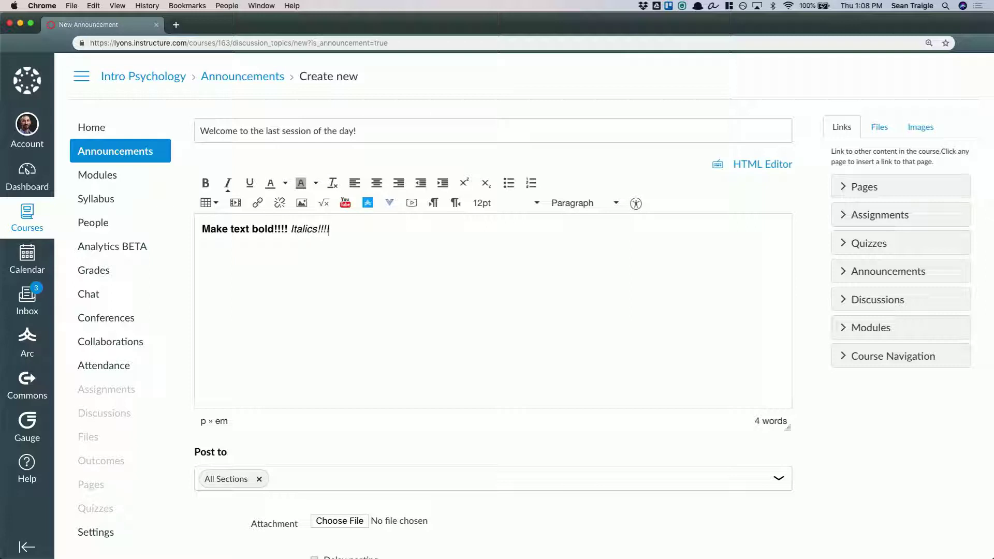
{"action": "key", "text": "super+i"}
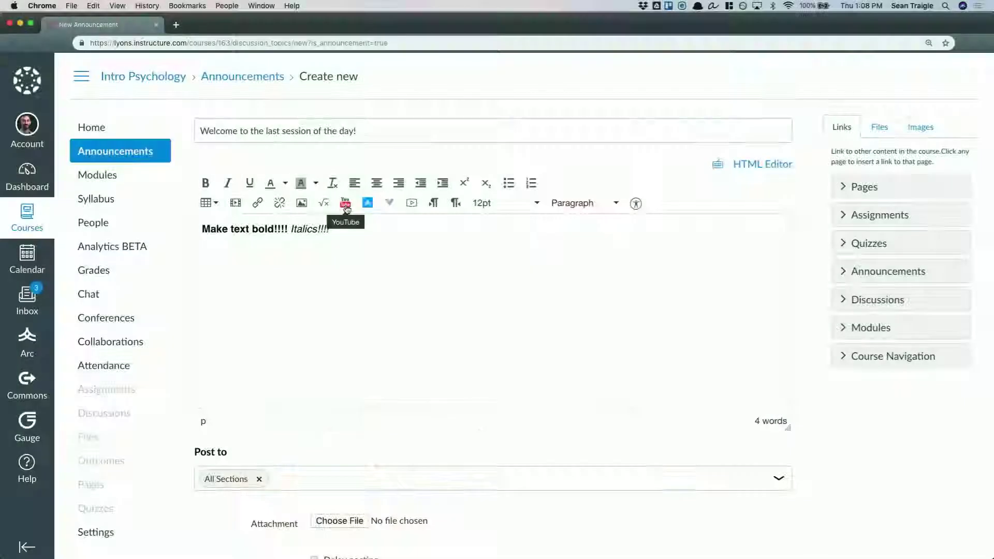
Search YouTube for "pandas" and embed "Raising Cute Pandas: It's Complicated | National Geographic" in the announcement
{"action": "left_click", "coordinate": [346, 205]}
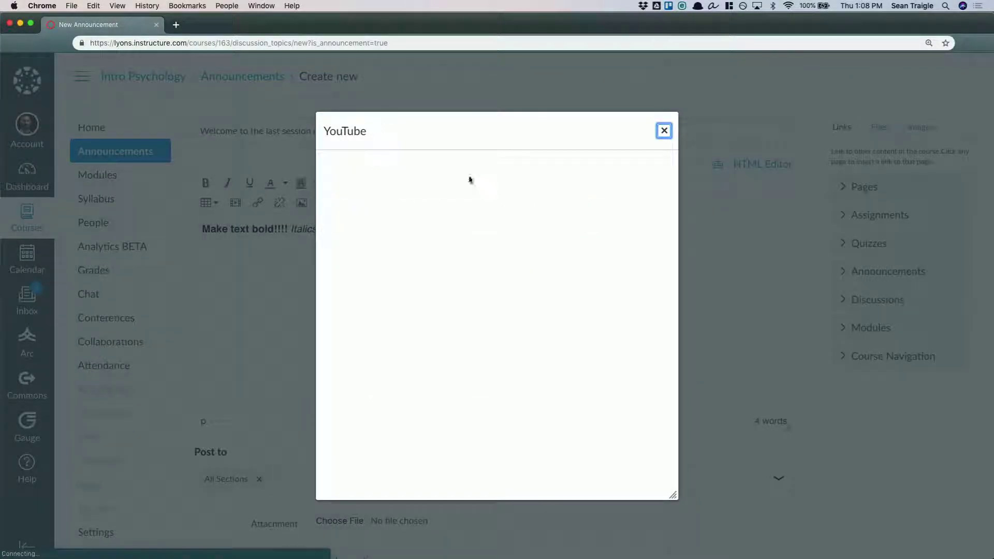
{"action": "left_click", "coordinate": [546, 168]}
{"action": "type", "text": "pandas"}
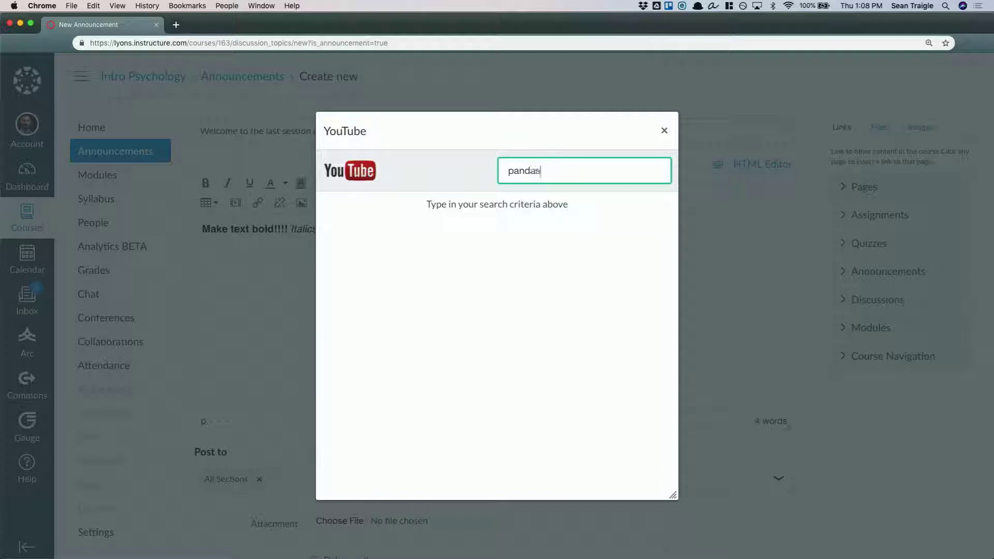
{"action": "key", "text": "Return"}
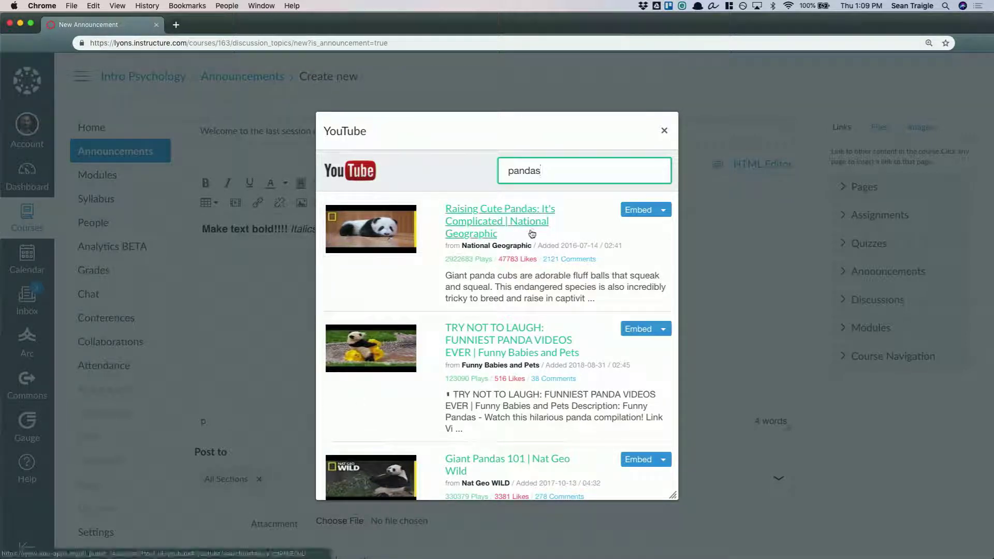
{"action": "left_click", "coordinate": [637, 210]}
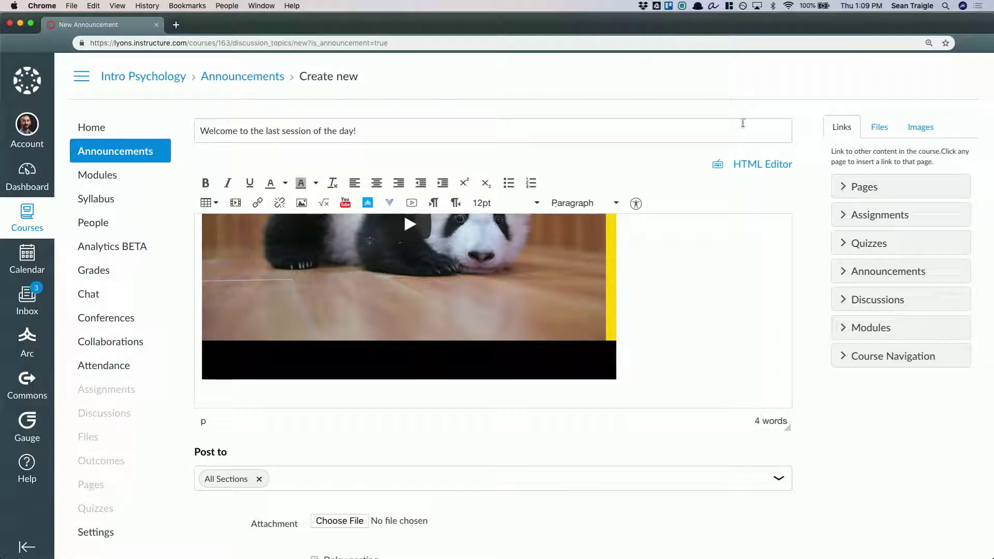
Insert a link to Intro Psychology Syllabus.pdf below the video and set it to auto-open its inline preview, with a new line after it
{"action": "left_click", "coordinate": [880, 127]}
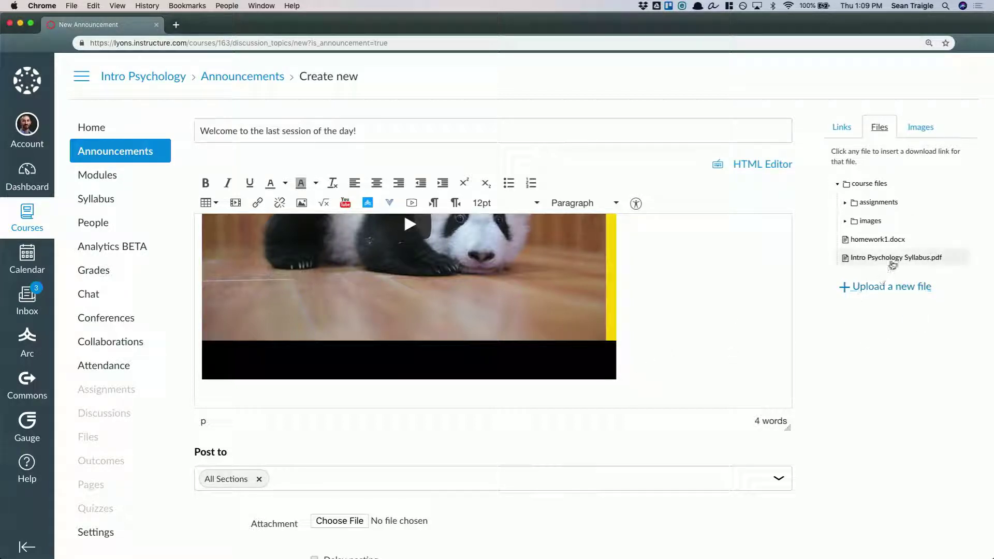
{"action": "left_click", "coordinate": [869, 257]}
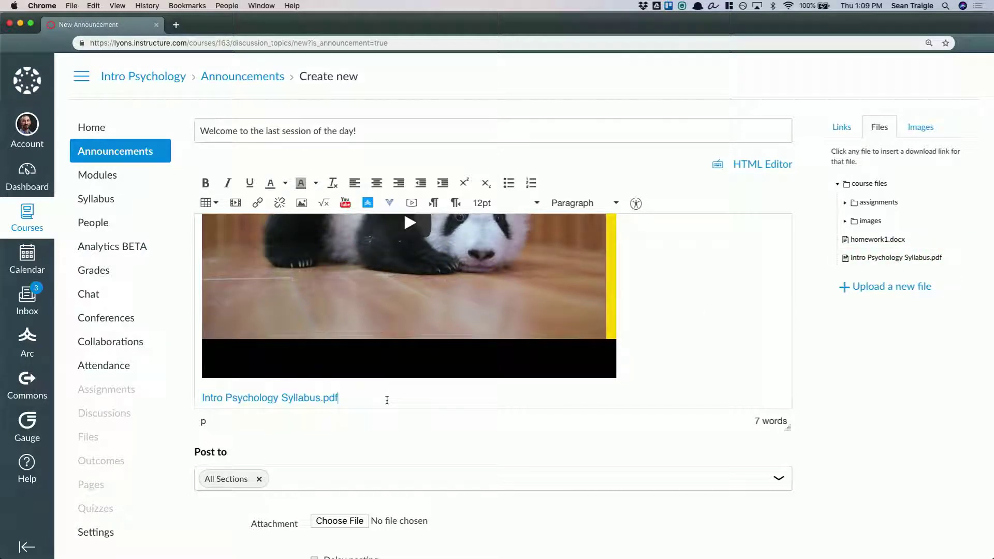
{"action": "triple_click", "coordinate": [386, 400]}
{"action": "left_click", "coordinate": [257, 203]}
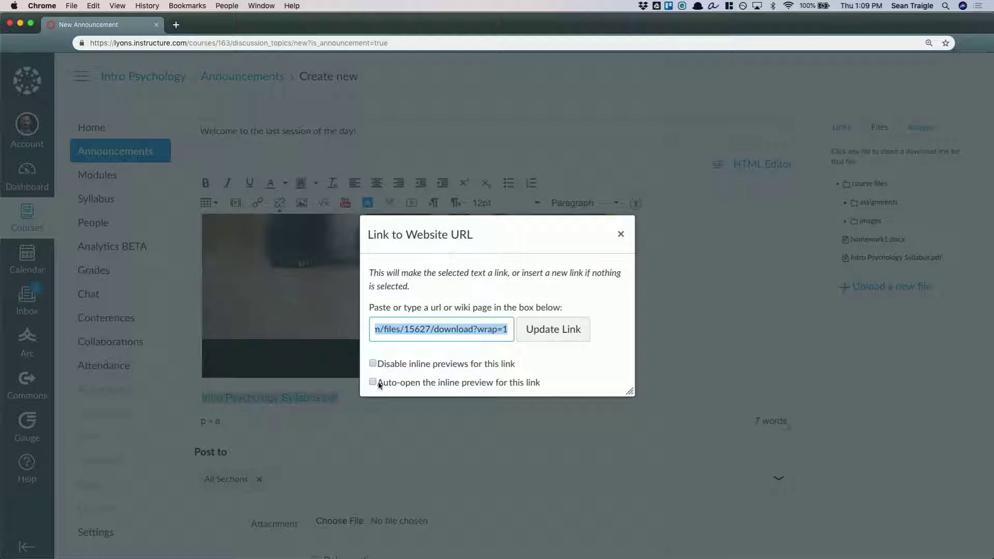
{"action": "left_click", "coordinate": [378, 382]}
{"action": "left_click", "coordinate": [553, 330]}
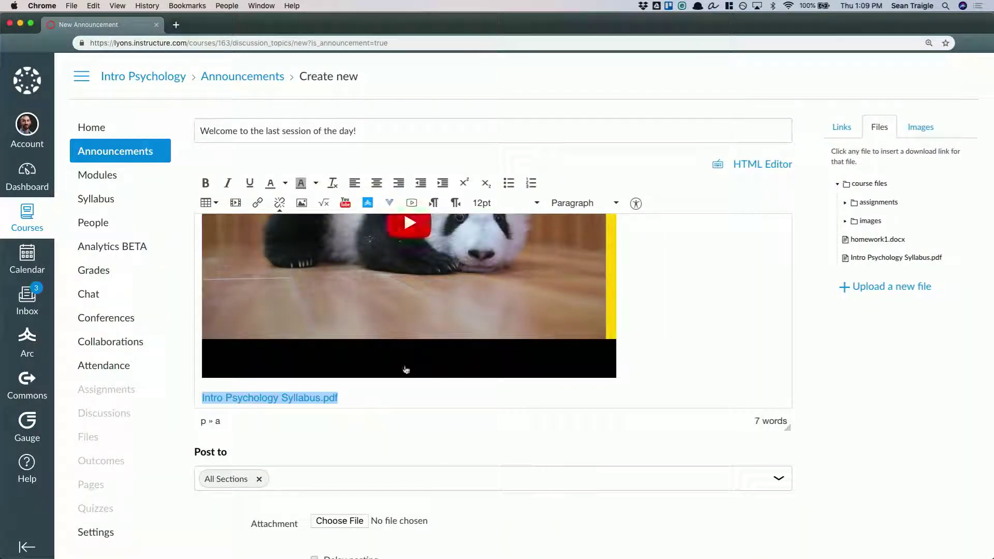
{"action": "left_click", "coordinate": [355, 402]}
{"action": "key", "text": "Return"}
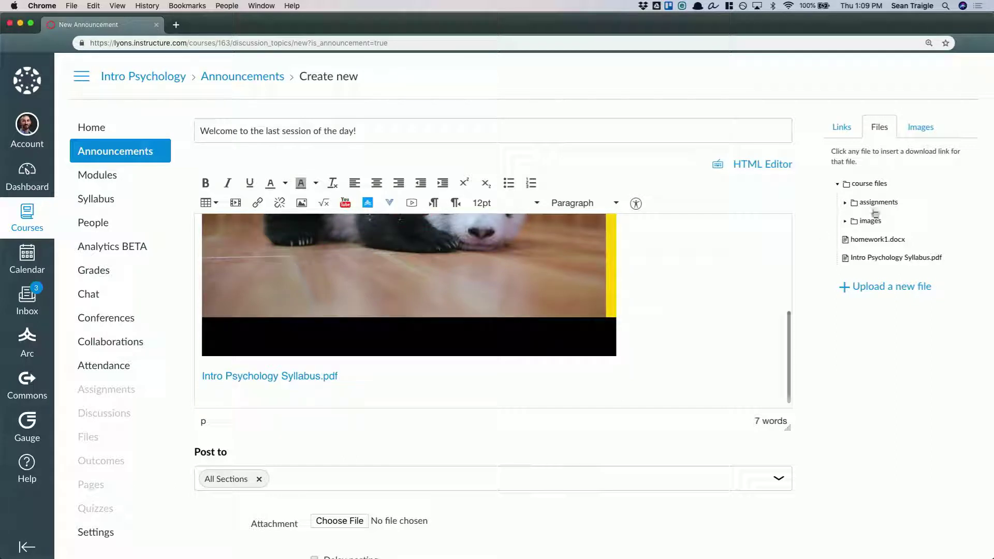
Write "Please go take the brain quiz." on the line below the syllabus link in the announcement body
{"action": "left_click", "coordinate": [920, 127]}
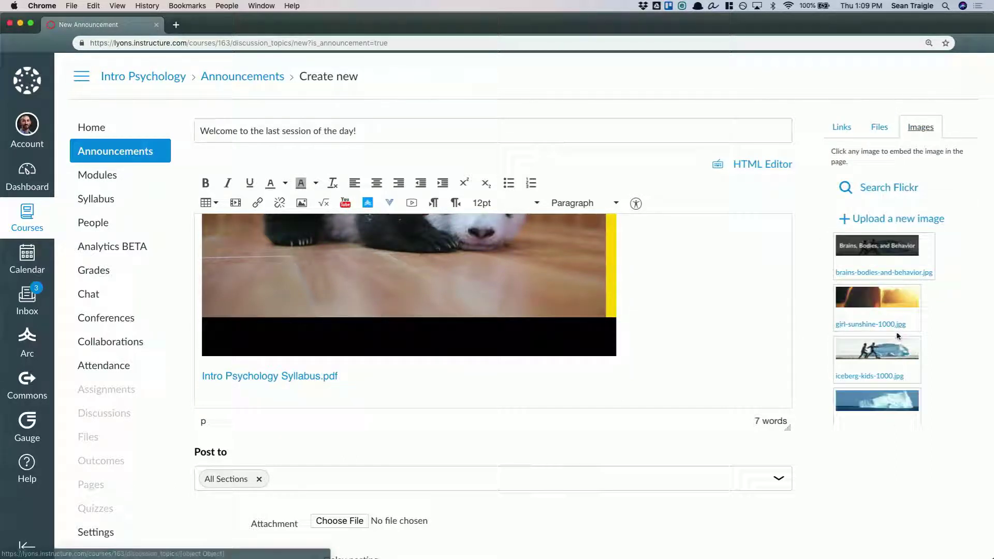
{"action": "left_click", "coordinate": [841, 126]}
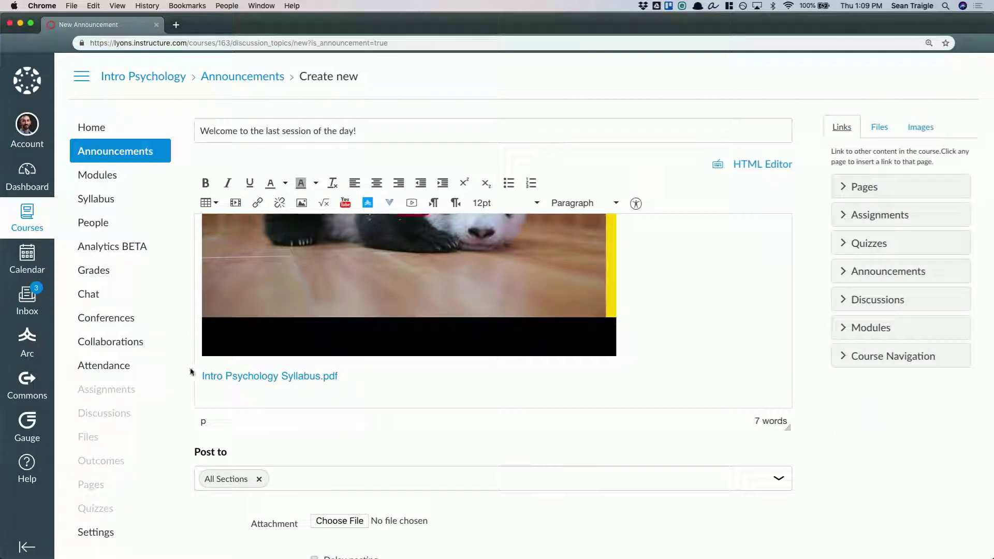
{"action": "left_click", "coordinate": [285, 395]}
{"action": "type", "text": "Please go take the brain quiz."}
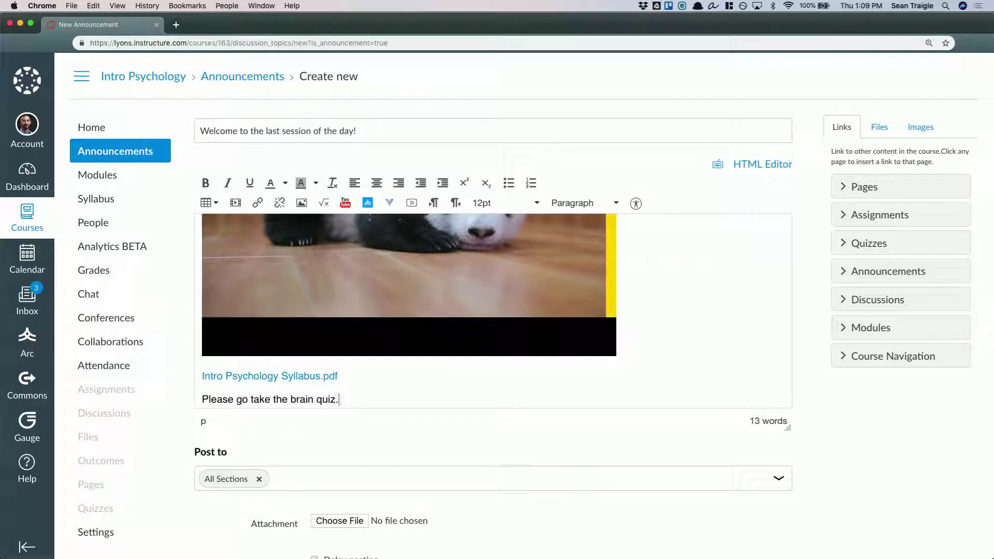
Link the words "brain quiz" to the course quiz Brains, Bodies and Behavior
{"action": "key", "text": "shift+alt+Left"}
{"action": "key", "text": "shift+alt+Left"}
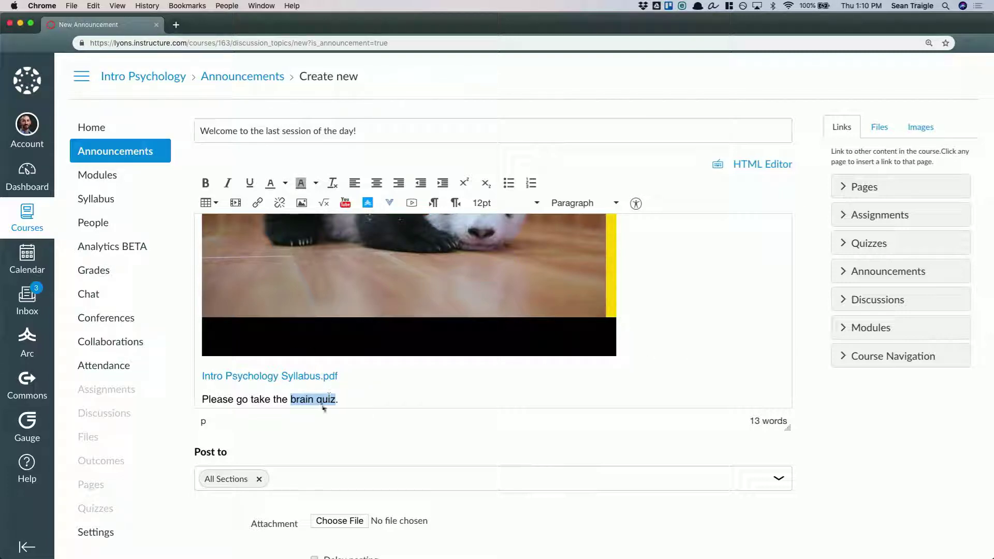
{"action": "left_click", "coordinate": [847, 246]}
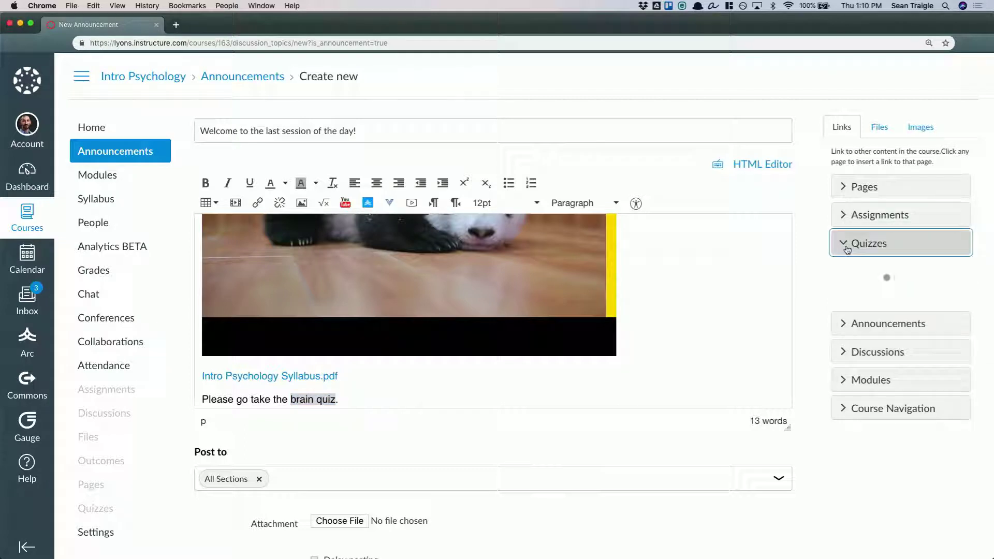
{"action": "left_click", "coordinate": [865, 270]}
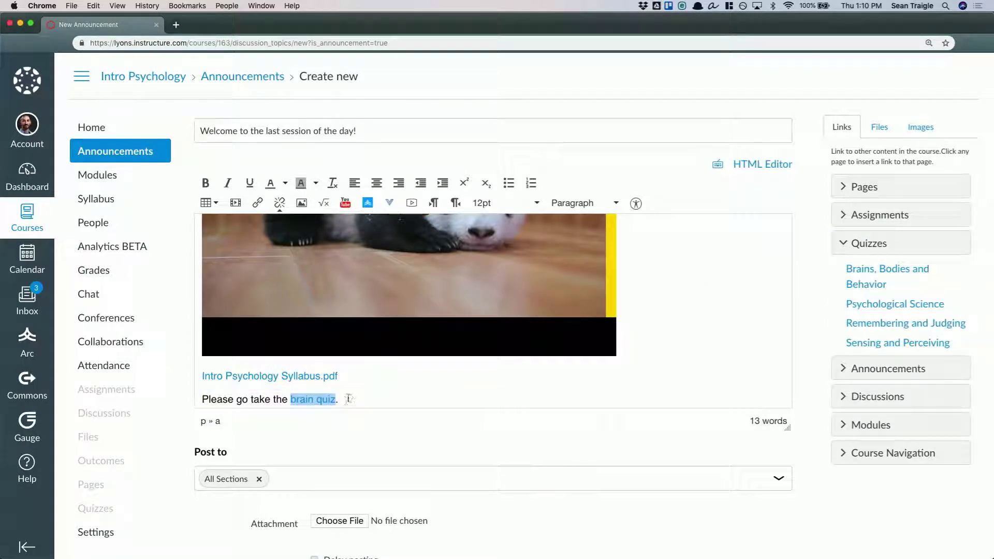
{"action": "left_click", "coordinate": [346, 399]}
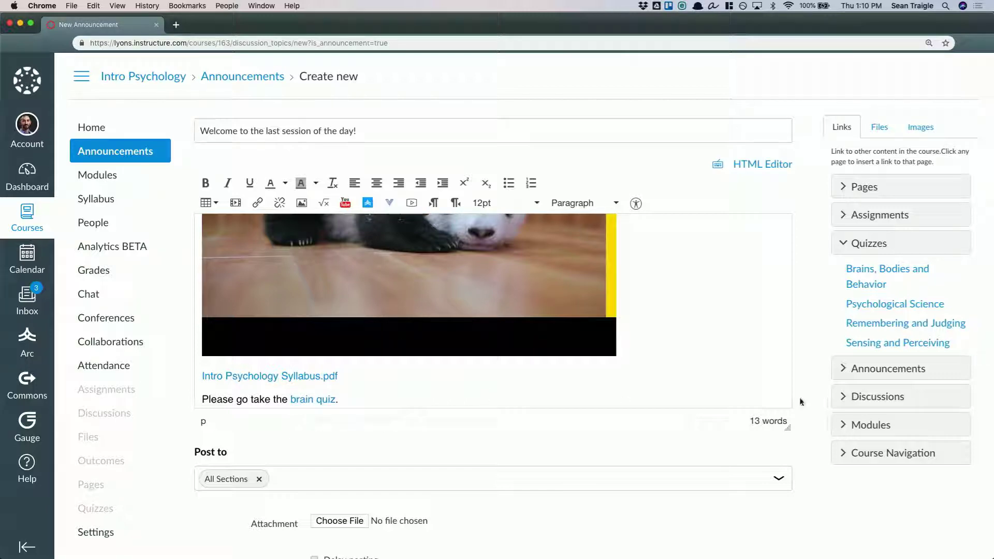
Examine the sections the announcement can be posted to and the sub-options of Allow liking, leaving liking disabled
{"action": "scroll", "coordinate": [811, 404], "scroll_direction": "down", "scroll_amount": 3}
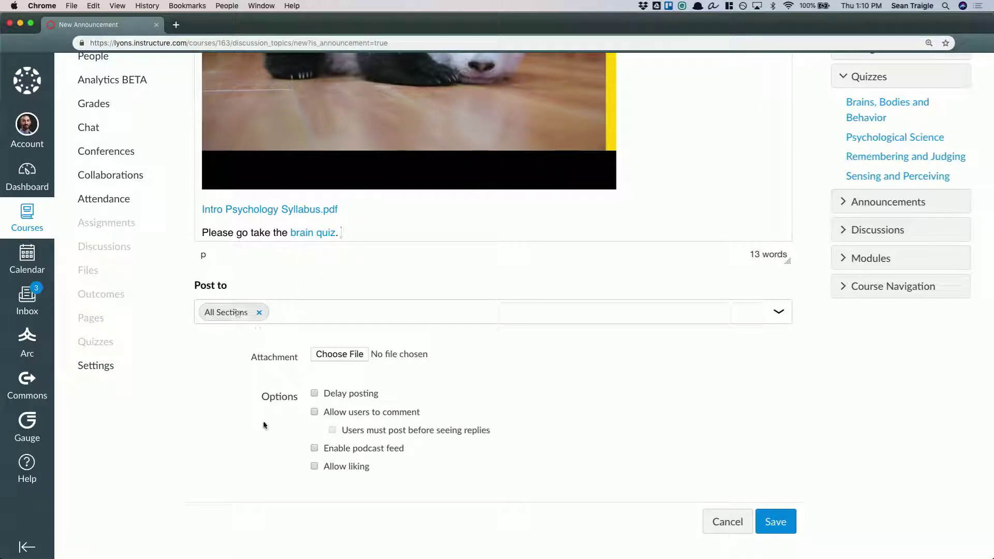
{"action": "left_click", "coordinate": [307, 312]}
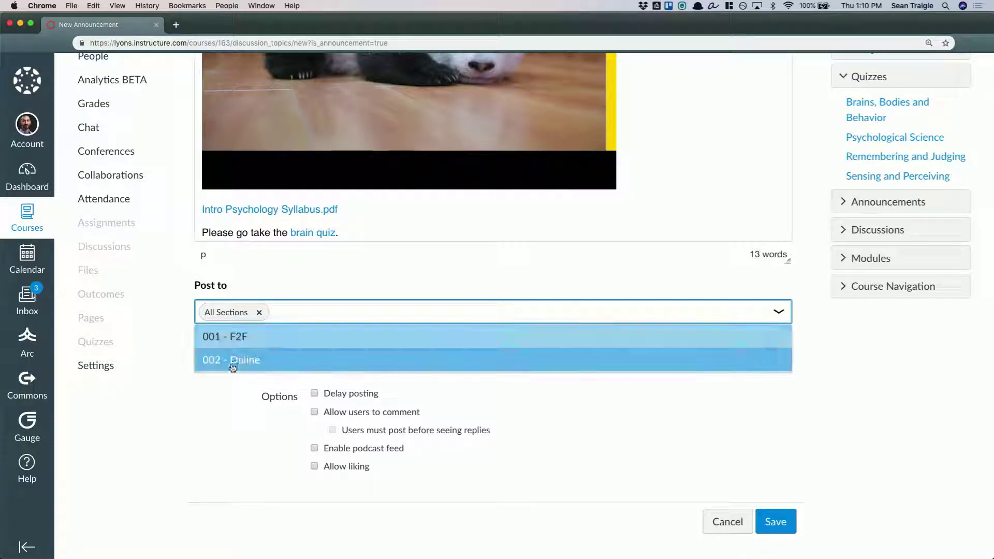
{"action": "left_click", "coordinate": [229, 409]}
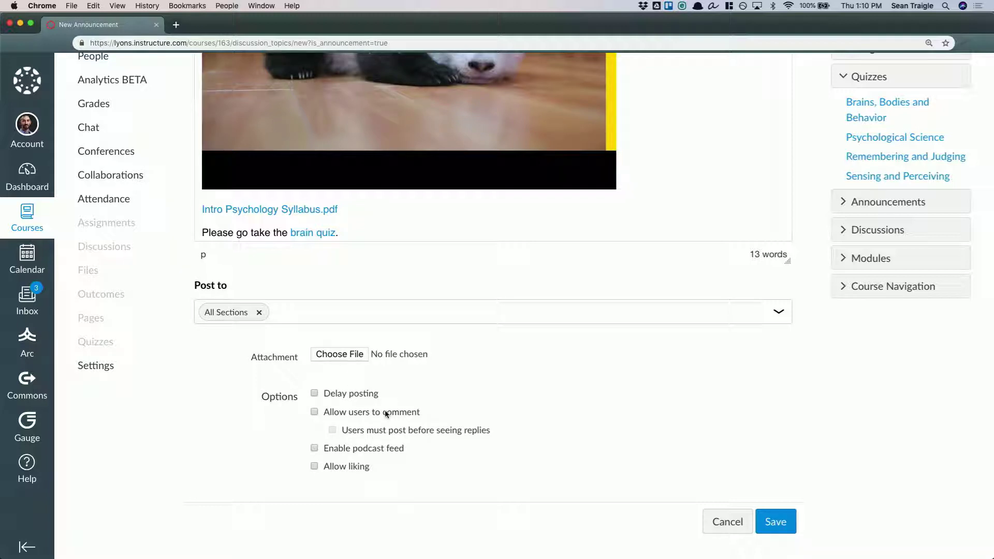
{"action": "left_click", "coordinate": [315, 467]}
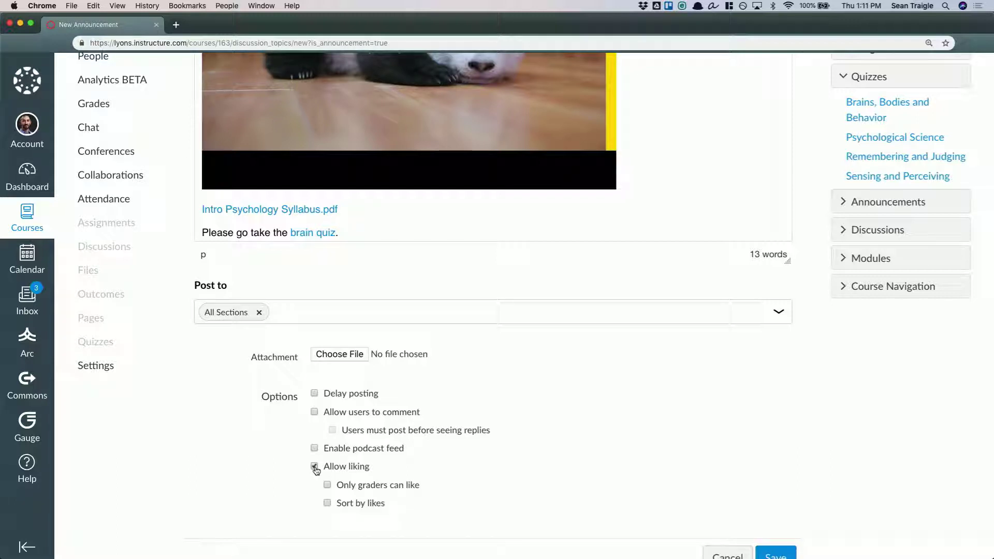
{"action": "left_click", "coordinate": [315, 468]}
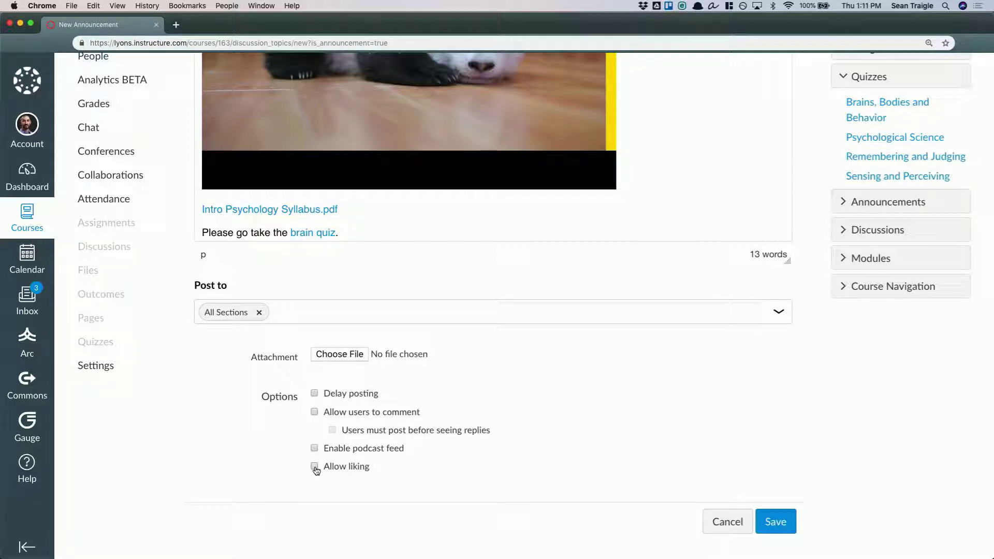
Save the announcement so that it posts to all sections
{"action": "scroll", "coordinate": [666, 397], "scroll_direction": "up", "scroll_amount": 3}
{"action": "scroll", "coordinate": [667, 397], "scroll_direction": "down", "scroll_amount": 5}
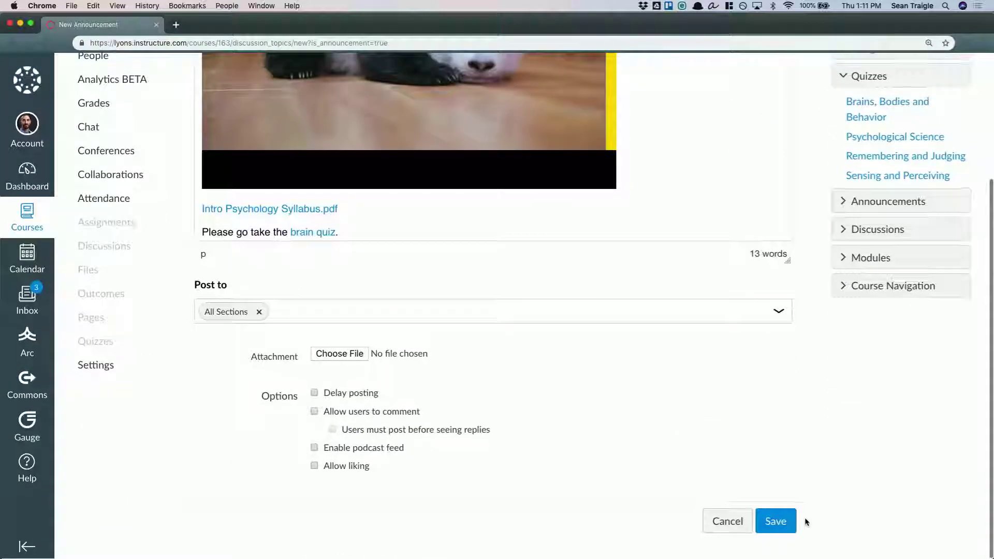
{"action": "left_click", "coordinate": [774, 520]}
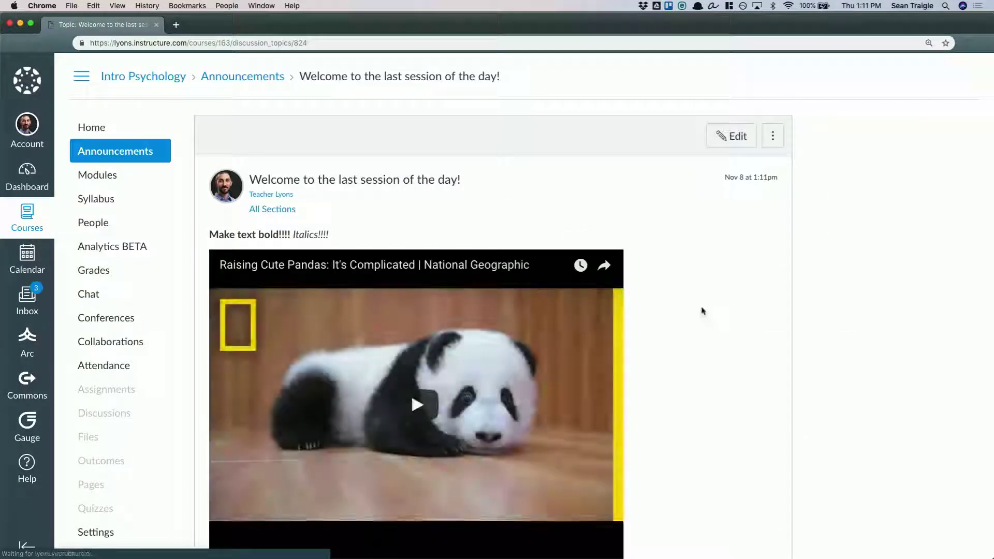
Review the posted announcement, briefly playing the embedded panda video and checking the inline syllabus preview and quiz link
{"action": "scroll", "coordinate": [701, 306], "scroll_direction": "down", "scroll_amount": 2}
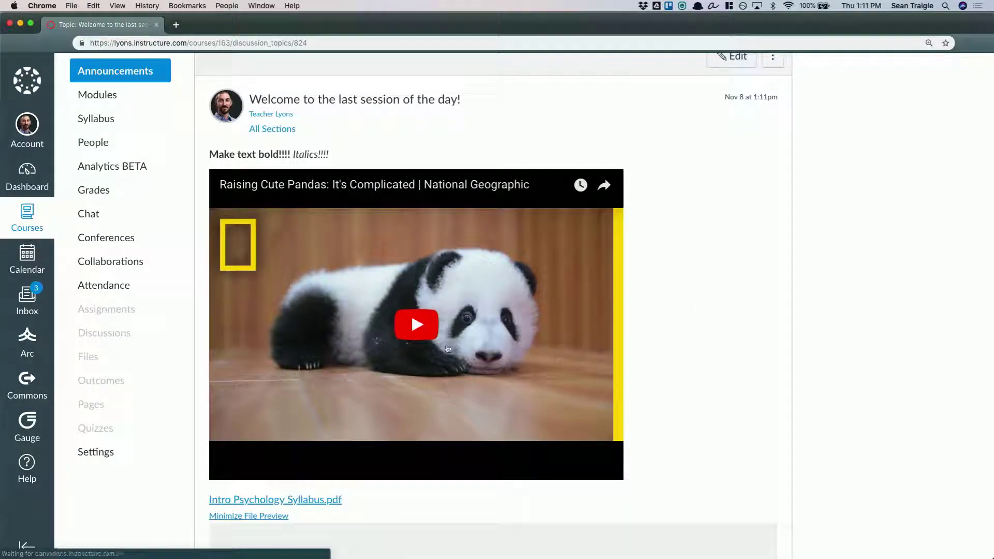
{"action": "left_click", "coordinate": [417, 325]}
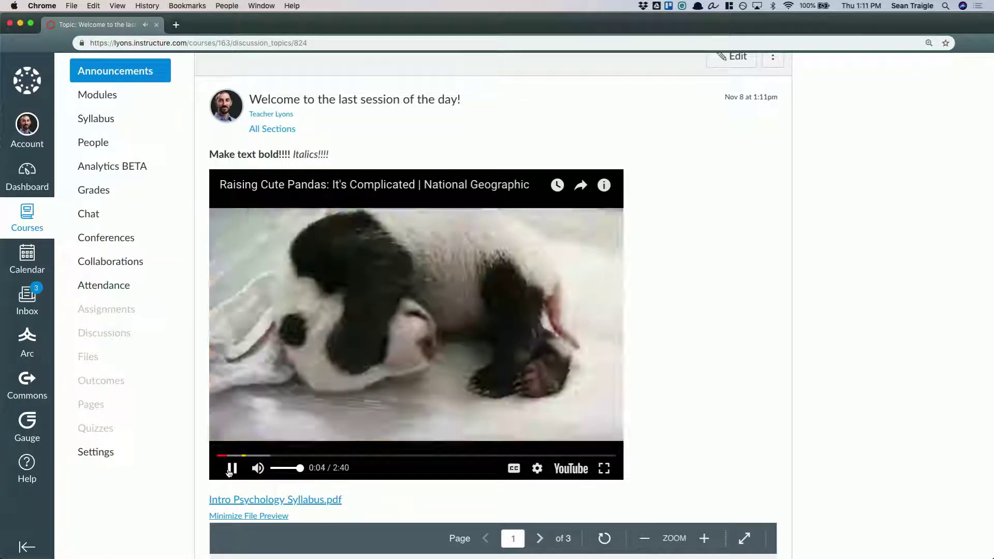
{"action": "left_click", "coordinate": [231, 469]}
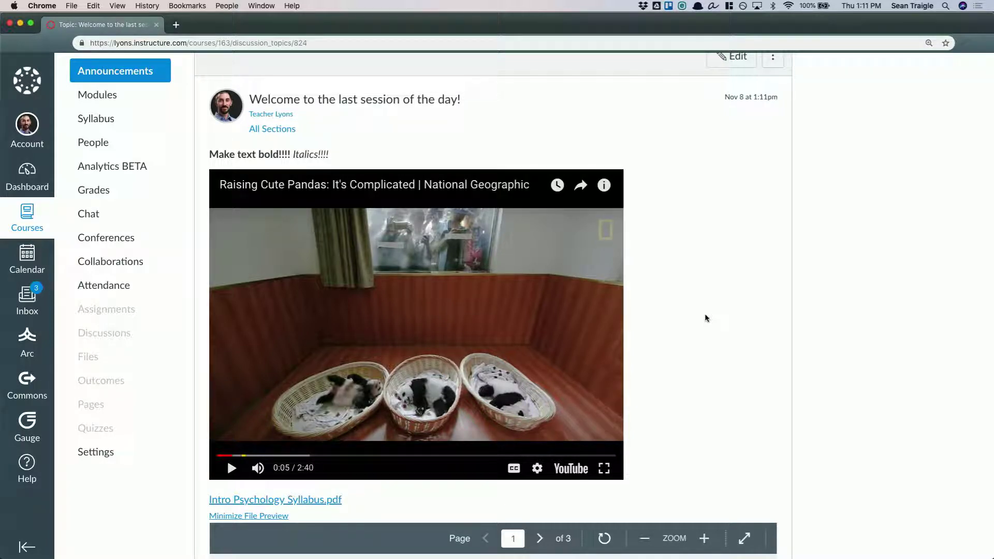
{"action": "scroll", "coordinate": [717, 337], "scroll_direction": "down", "scroll_amount": 3}
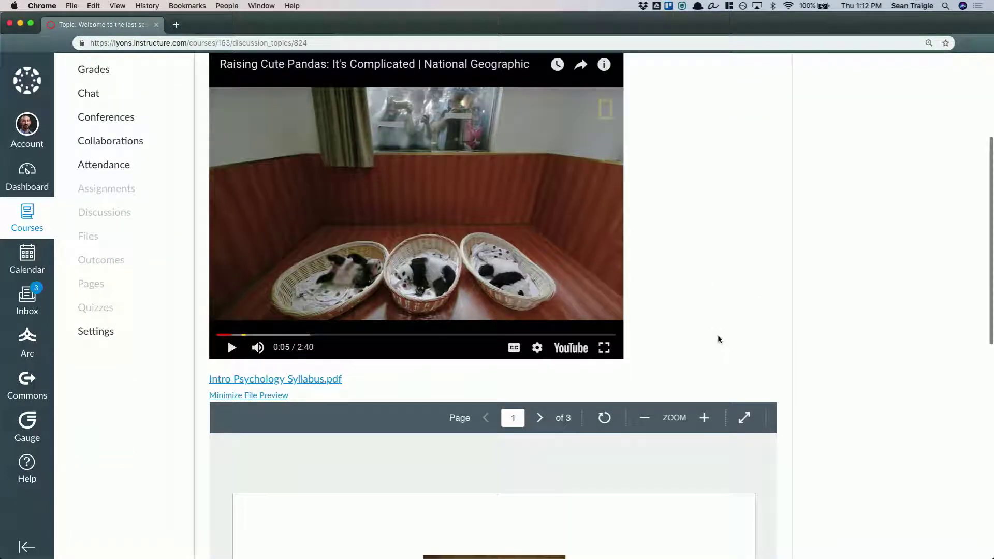
{"action": "scroll", "coordinate": [858, 460], "scroll_direction": "down", "scroll_amount": 5}
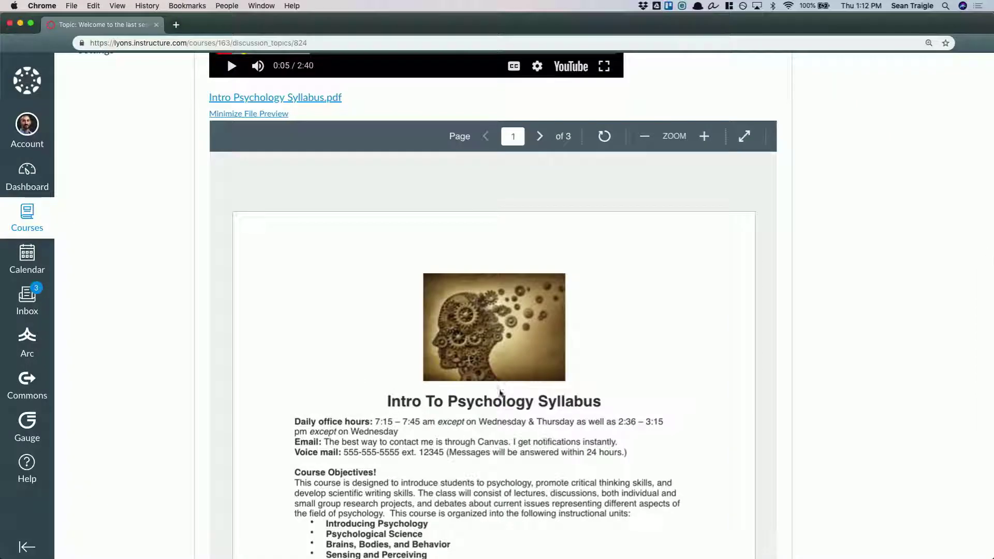
{"action": "scroll", "coordinate": [818, 397], "scroll_direction": "down", "scroll_amount": 2}
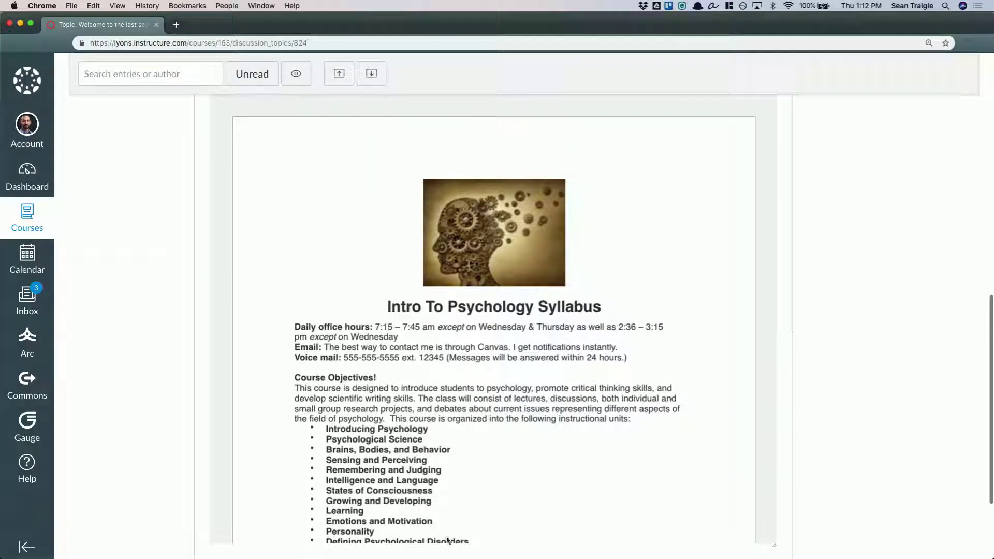
{"action": "scroll", "coordinate": [808, 278], "scroll_direction": "up", "scroll_amount": 1}
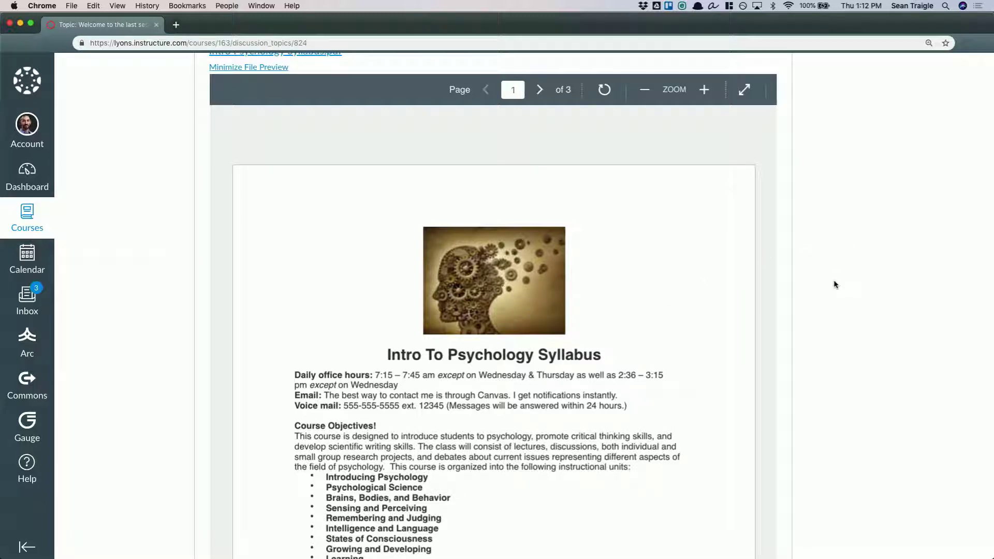
{"action": "scroll", "coordinate": [831, 337], "scroll_direction": "down", "scroll_amount": 5}
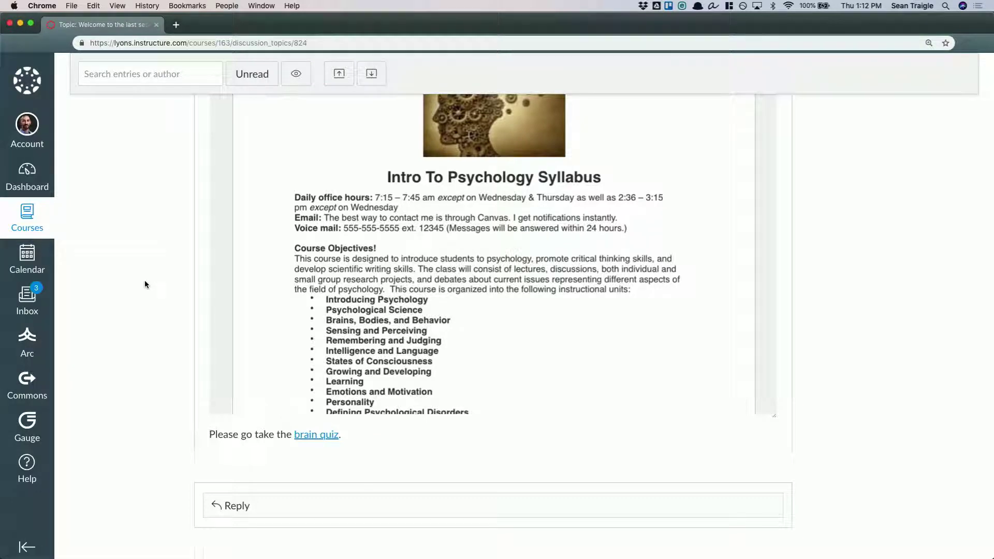
{"action": "scroll", "coordinate": [145, 281], "scroll_direction": "up", "scroll_amount": 10}
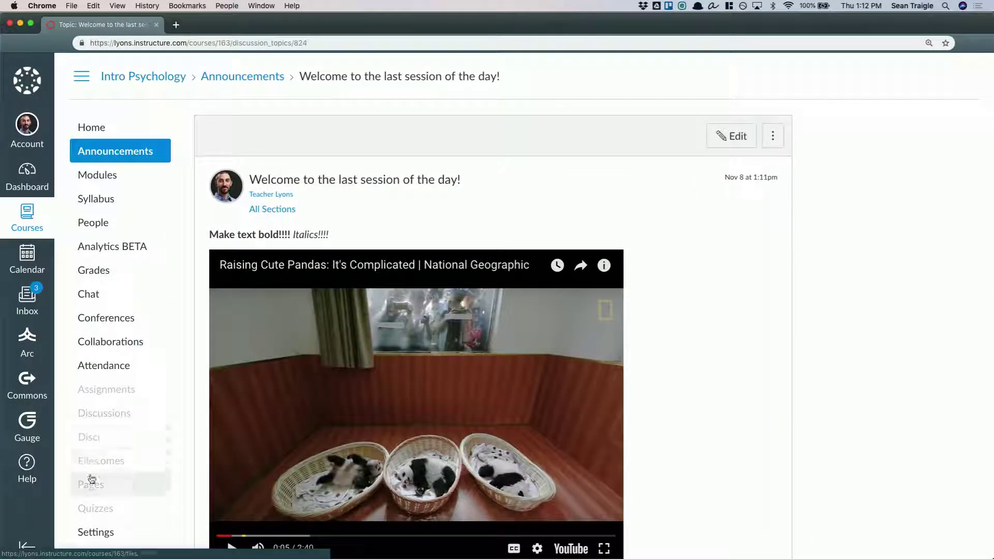
Open the course page "Canvas Accessibility Checker" from the list of all pages for editing
{"action": "left_click", "coordinate": [91, 482]}
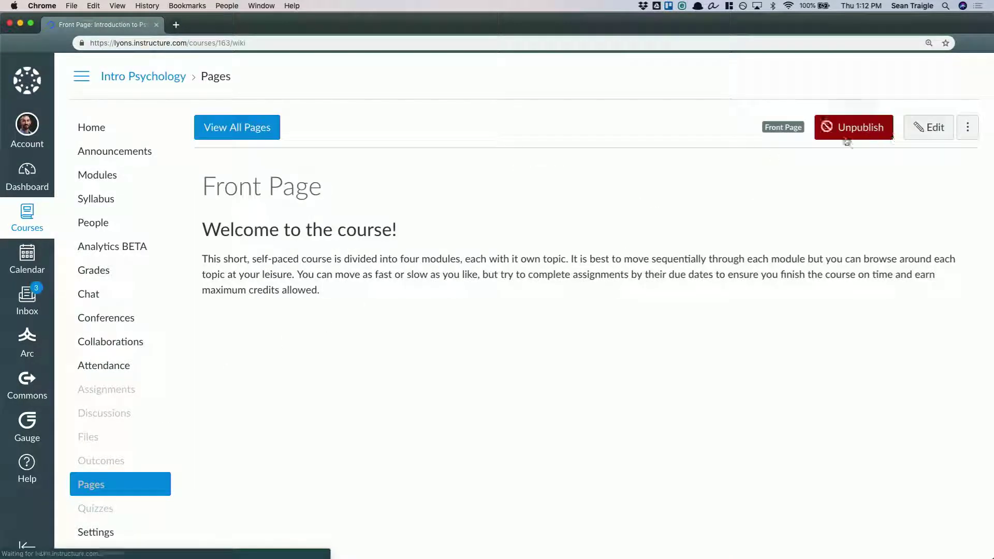
{"action": "left_click", "coordinate": [262, 130]}
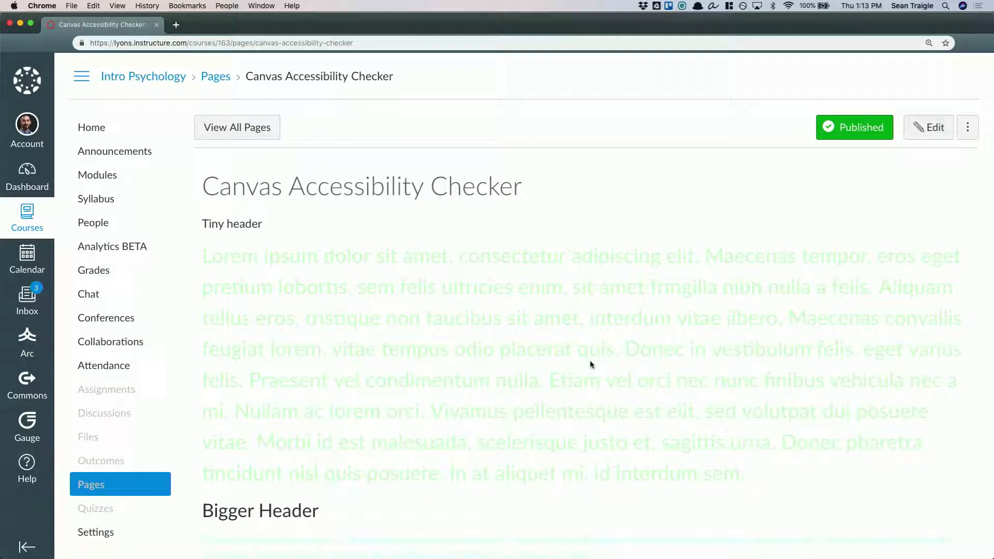
{"action": "left_click", "coordinate": [930, 129]}
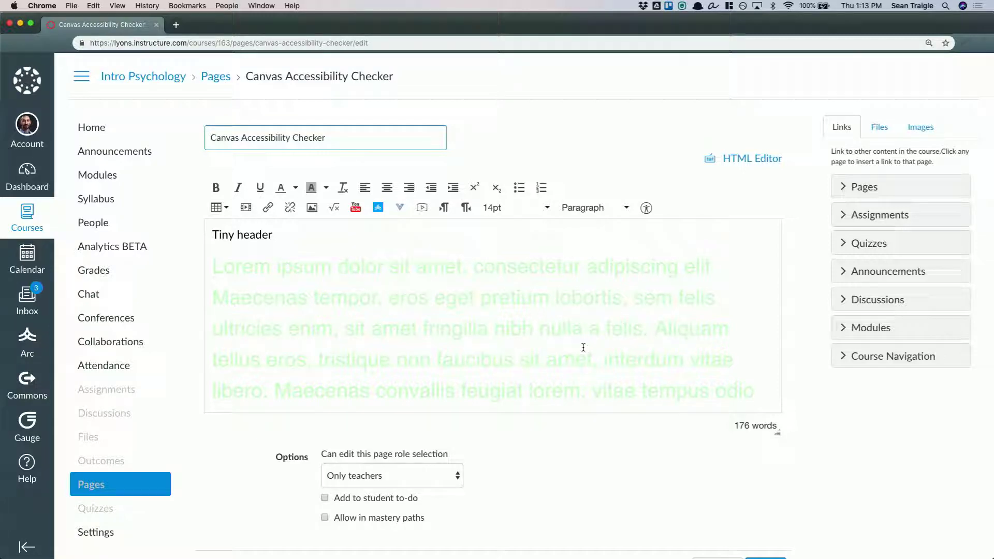
Run the accessibility checker on the page and read the explanation of the first text contrast issue
{"action": "left_click", "coordinate": [646, 207]}
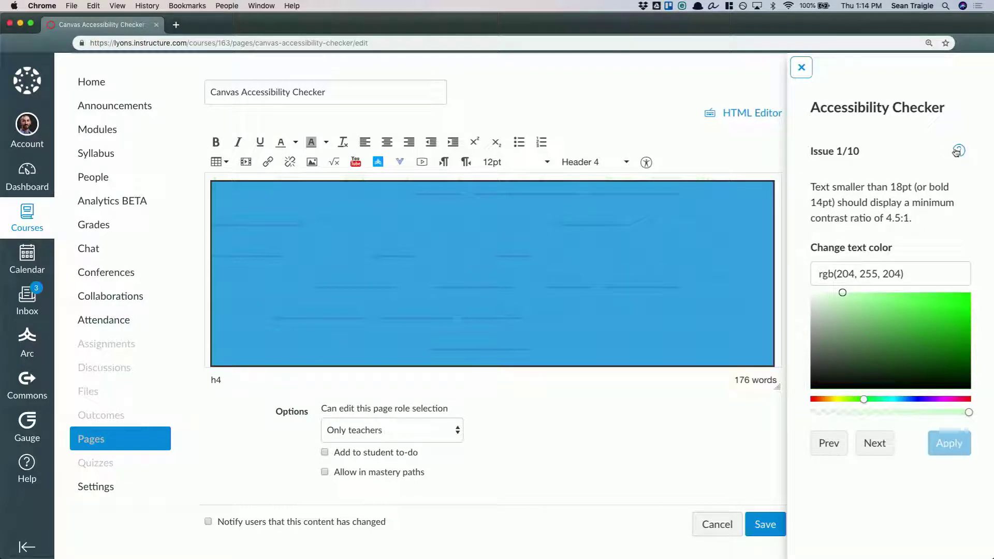
{"action": "left_click", "coordinate": [959, 150]}
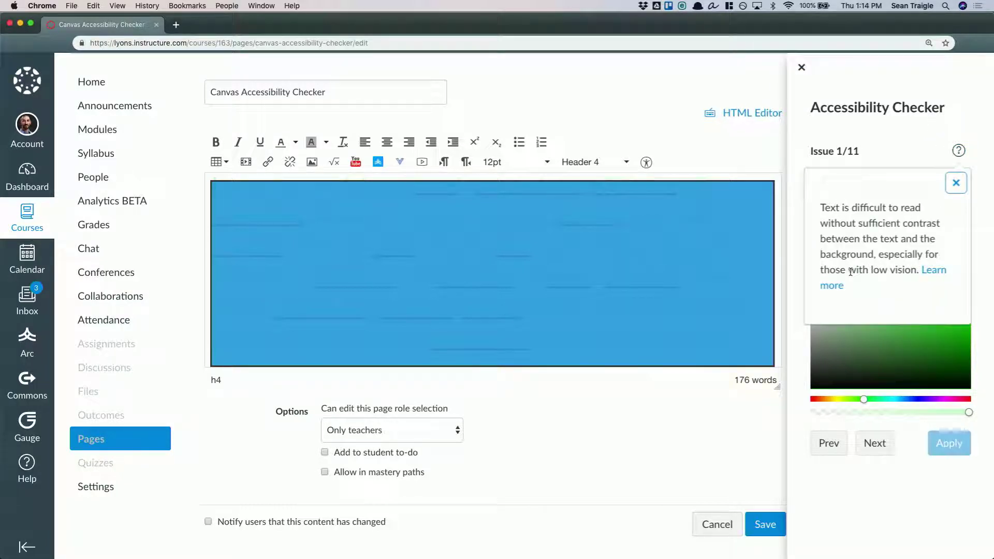
{"action": "left_click", "coordinate": [955, 183]}
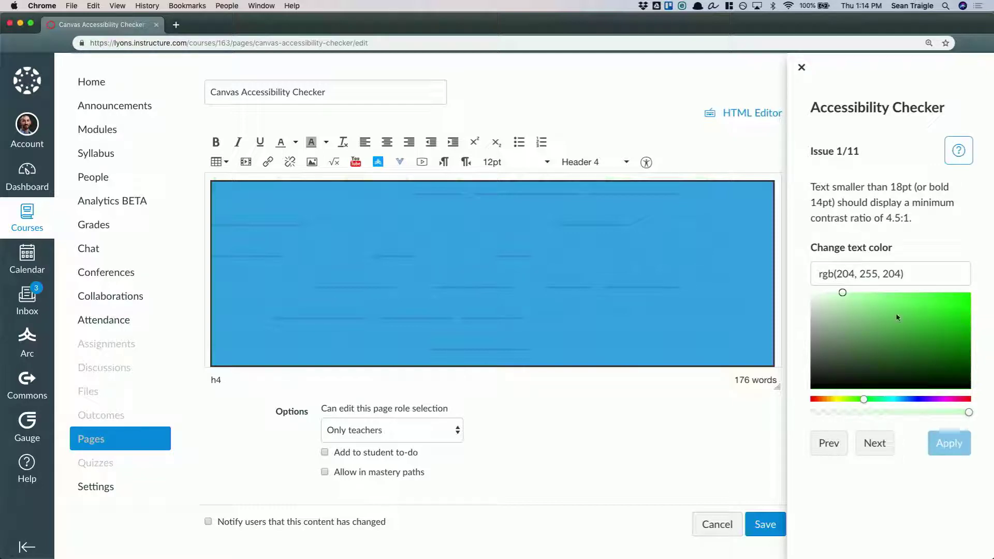
Step through the accessibility issues up to the panda image's alt text issue and close the checker without applying fixes
{"action": "left_click", "coordinate": [874, 444]}
{"action": "left_click", "coordinate": [874, 444]}
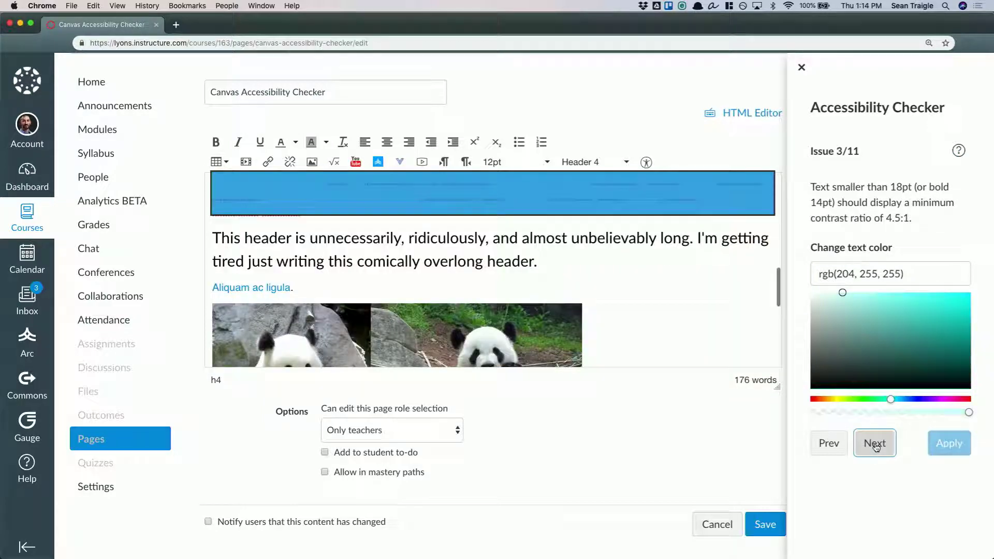
{"action": "left_click", "coordinate": [874, 383]}
{"action": "left_click", "coordinate": [874, 282]}
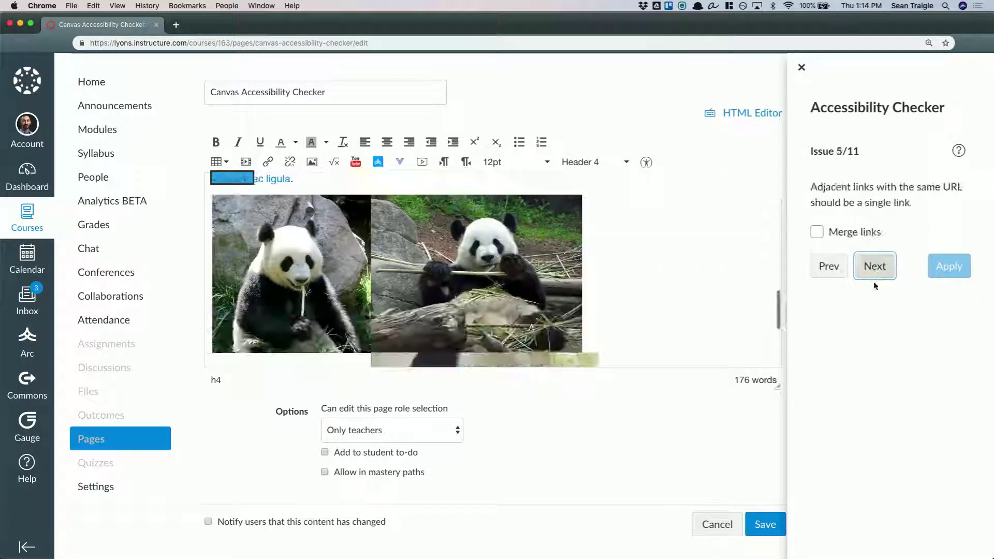
{"action": "left_click", "coordinate": [875, 264]}
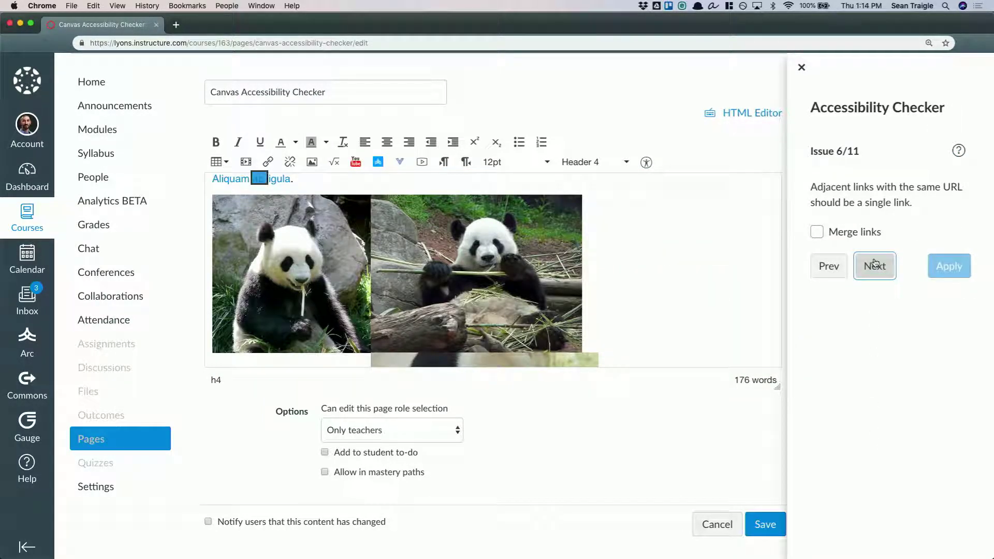
{"action": "left_click", "coordinate": [874, 265]}
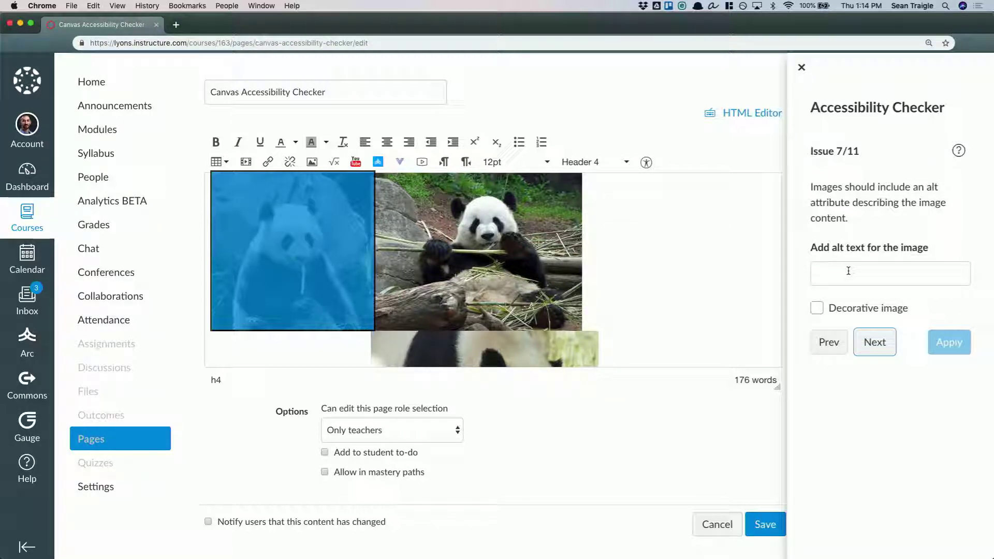
{"action": "left_click", "coordinate": [848, 271]}
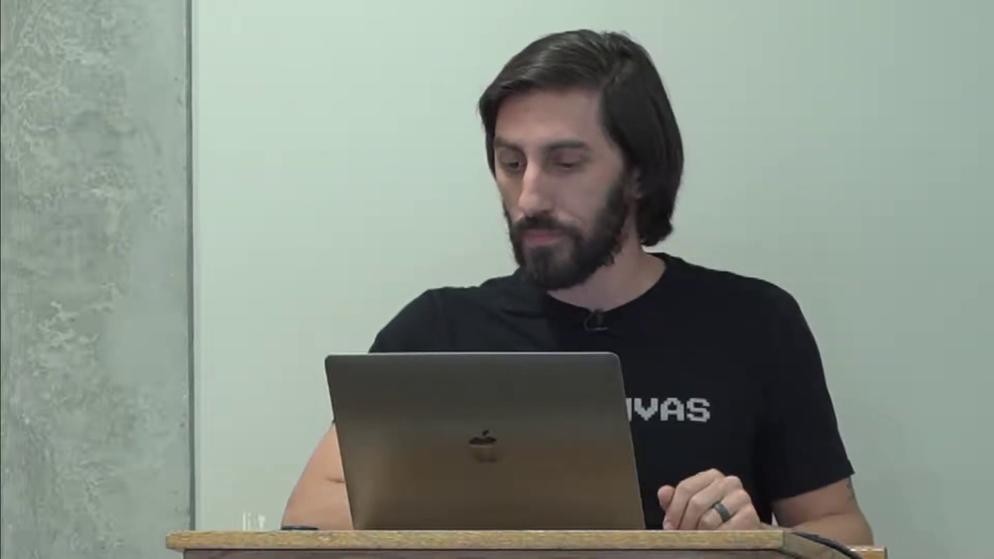
{"action": "left_click", "coordinate": [801, 69]}
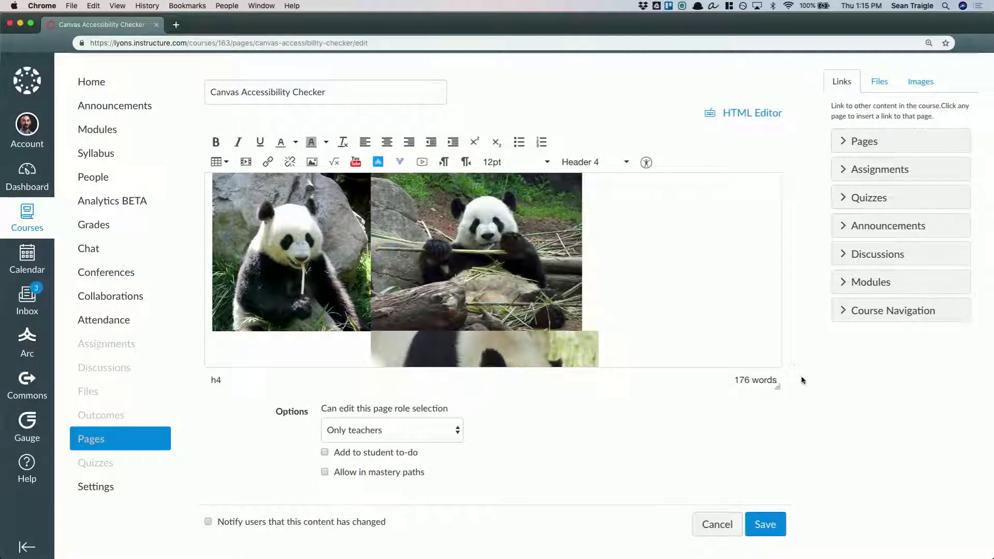
Open the course's modules and review the lessons and their items down to "Lesson 5 - Remembering and Judging"
{"action": "scroll", "coordinate": [776, 435], "scroll_direction": "up", "scroll_amount": 2}
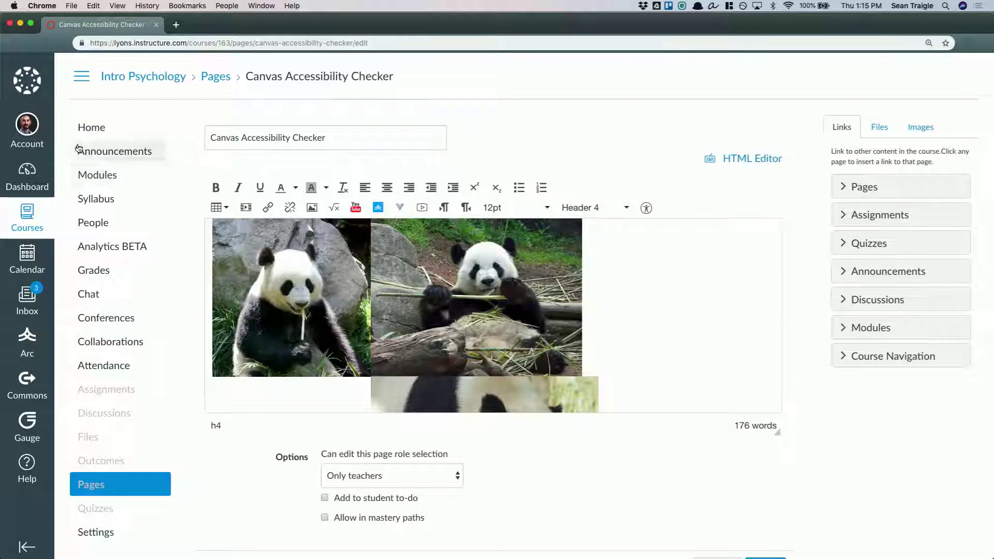
{"action": "left_click", "coordinate": [93, 175]}
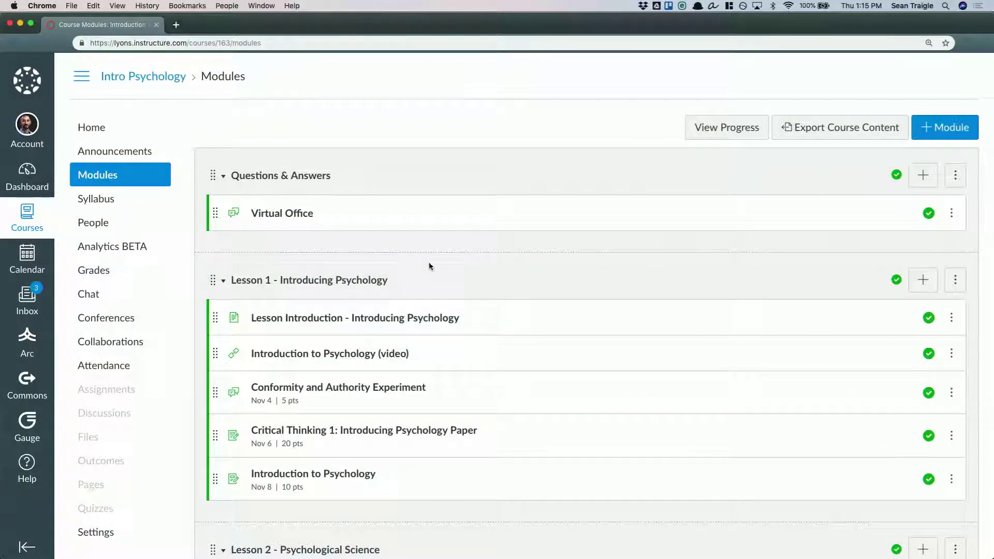
{"action": "scroll", "coordinate": [440, 281], "scroll_direction": "down", "scroll_amount": 5}
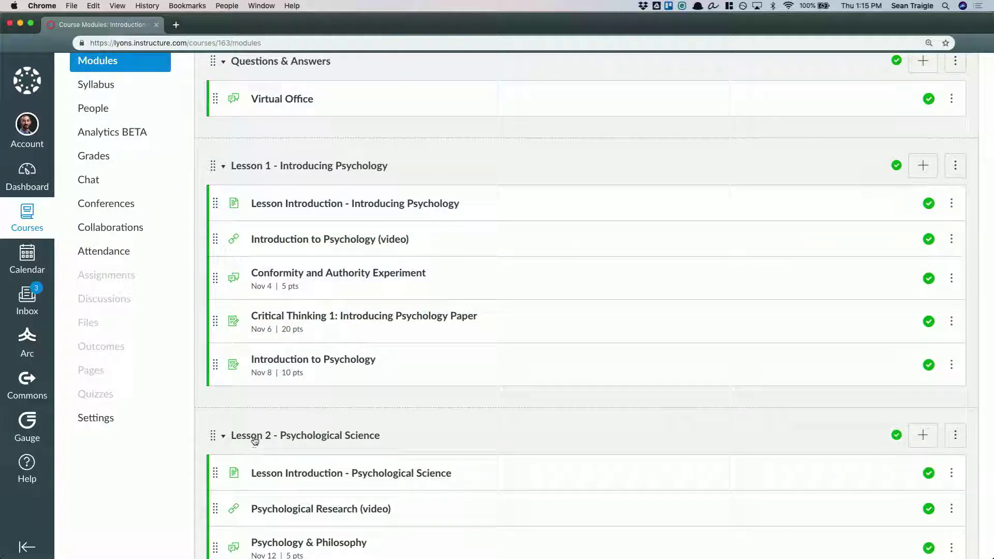
{"action": "scroll", "coordinate": [271, 444], "scroll_direction": "down", "scroll_amount": 2}
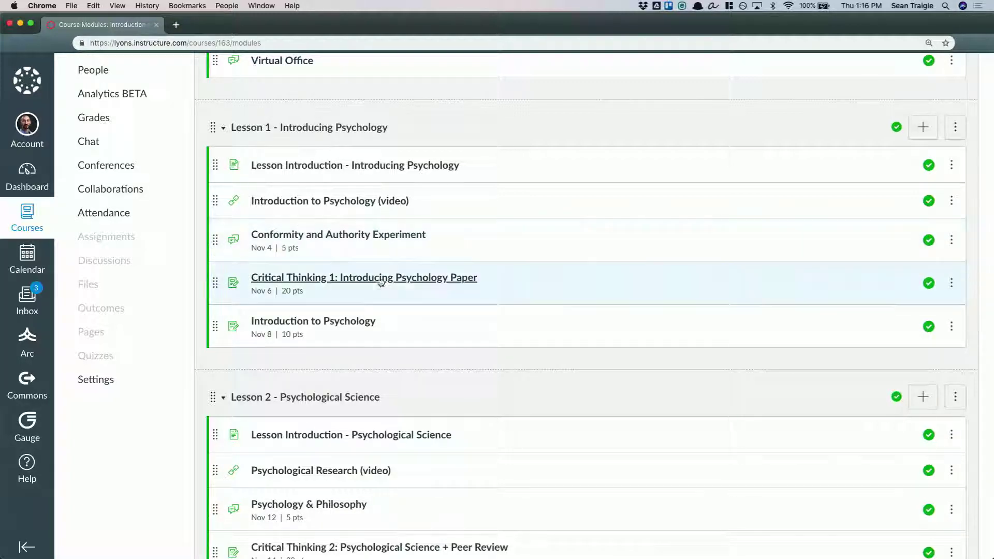
{"action": "scroll", "coordinate": [388, 380], "scroll_direction": "down", "scroll_amount": 5}
{"action": "scroll", "coordinate": [389, 383], "scroll_direction": "down", "scroll_amount": 12}
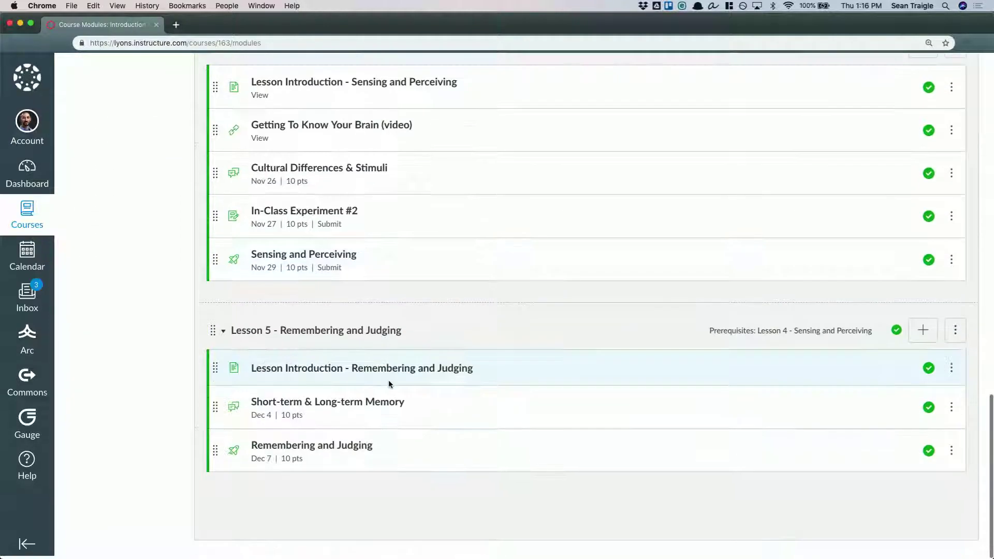
Open the settings of the "Lesson 5 - Remembering and Judging" module and add a requirement to view its lesson introduction
{"action": "left_click", "coordinate": [951, 333]}
{"action": "left_click", "coordinate": [906, 373]}
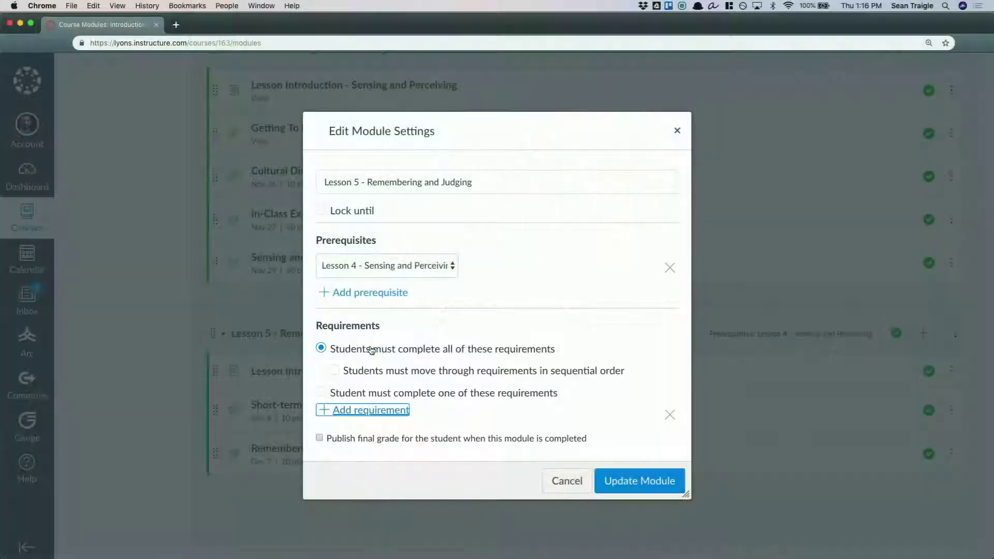
{"action": "scroll", "coordinate": [449, 346], "scroll_direction": "down", "scroll_amount": 2}
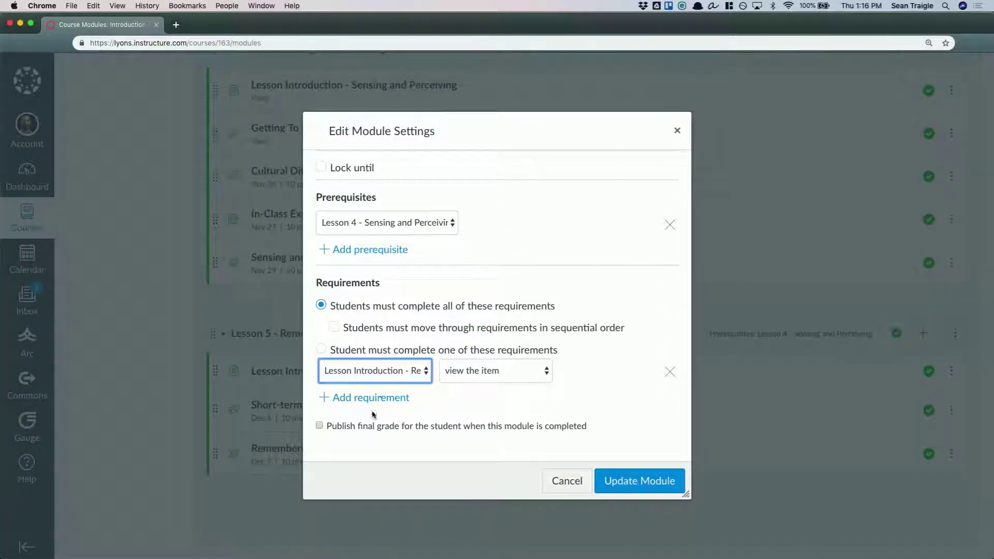
Add a second module requirement that students submit the assignment for "Short-term & Long-term Memory"
{"action": "left_click", "coordinate": [384, 398]}
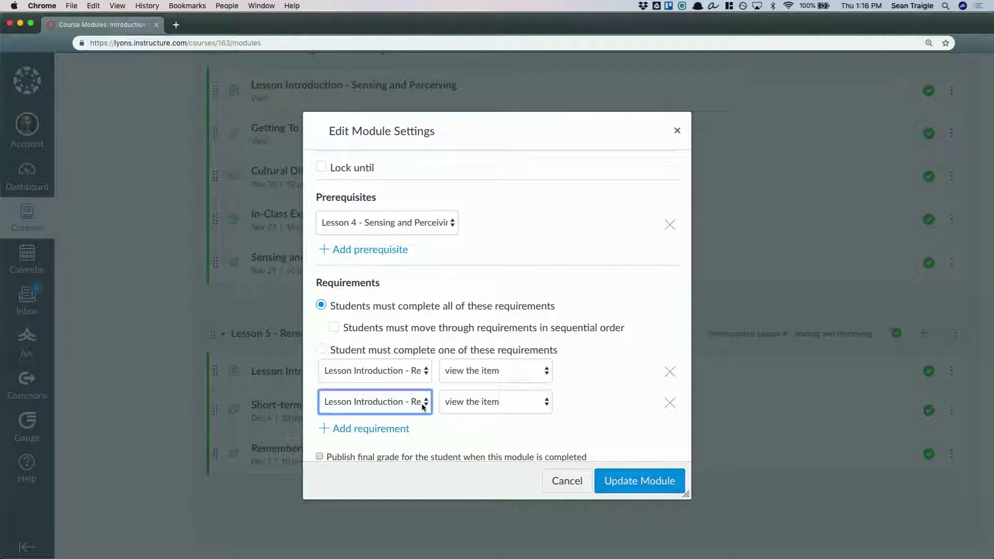
{"action": "left_click", "coordinate": [422, 407]}
{"action": "left_click", "coordinate": [394, 424]}
{"action": "left_click", "coordinate": [472, 403]}
{"action": "left_click", "coordinate": [469, 426]}
Require a score of at least 7 on "Remembering and Judging" and sequential order, and cancel the module settings without saving
{"action": "left_click", "coordinate": [376, 434]}
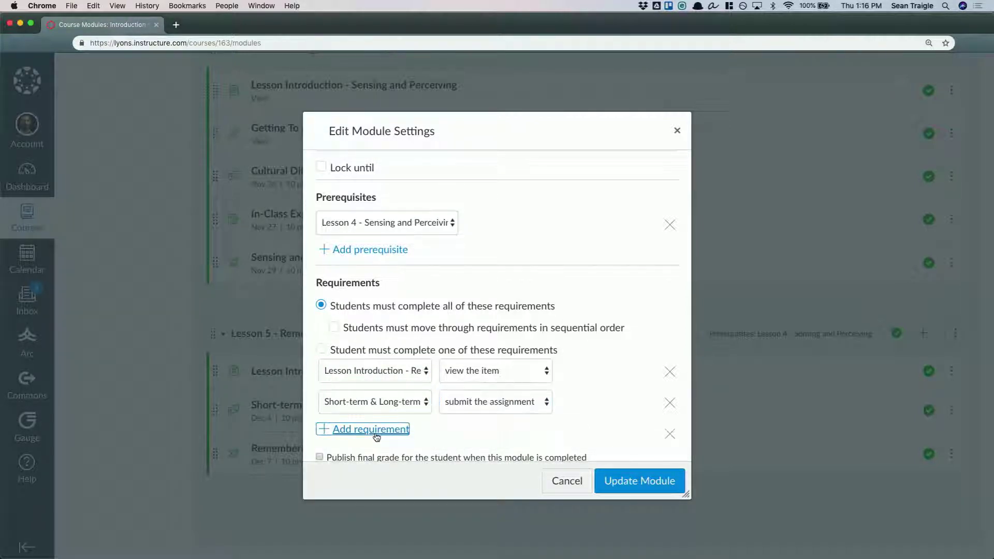
{"action": "left_click", "coordinate": [375, 433]}
{"action": "left_click", "coordinate": [374, 481]}
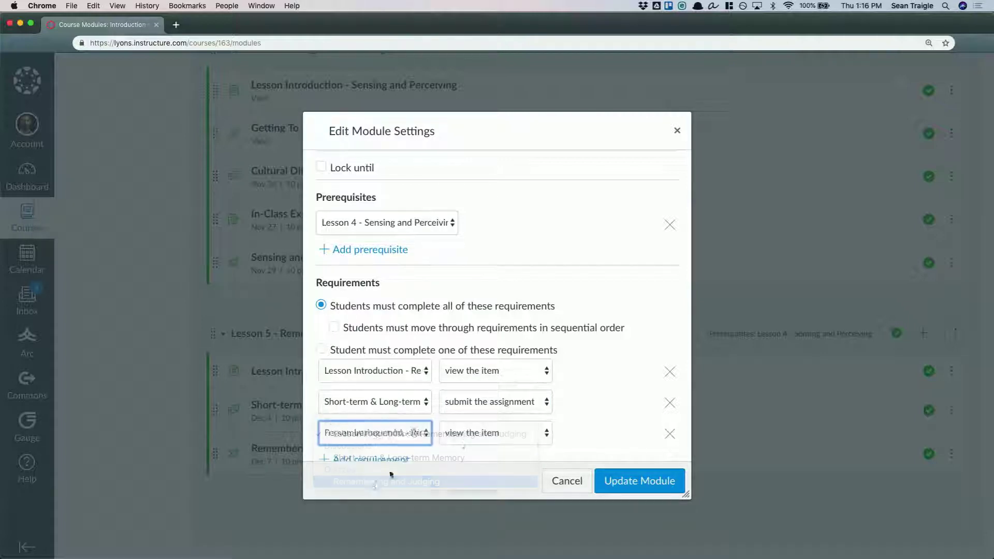
{"action": "left_click", "coordinate": [484, 434]}
{"action": "left_click", "coordinate": [481, 459]}
{"action": "left_click", "coordinate": [575, 434]}
{"action": "left_click", "coordinate": [590, 332]}
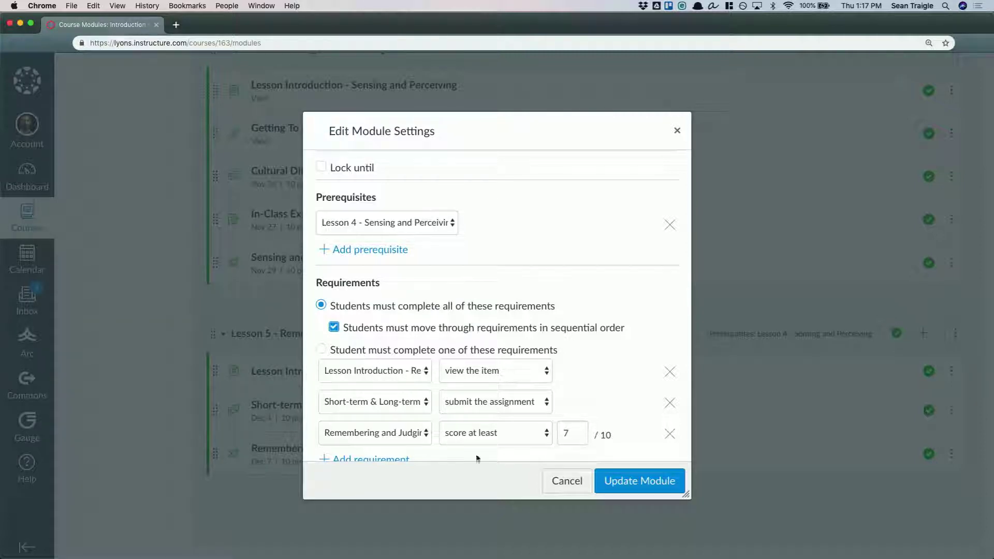
{"action": "left_click", "coordinate": [571, 480]}
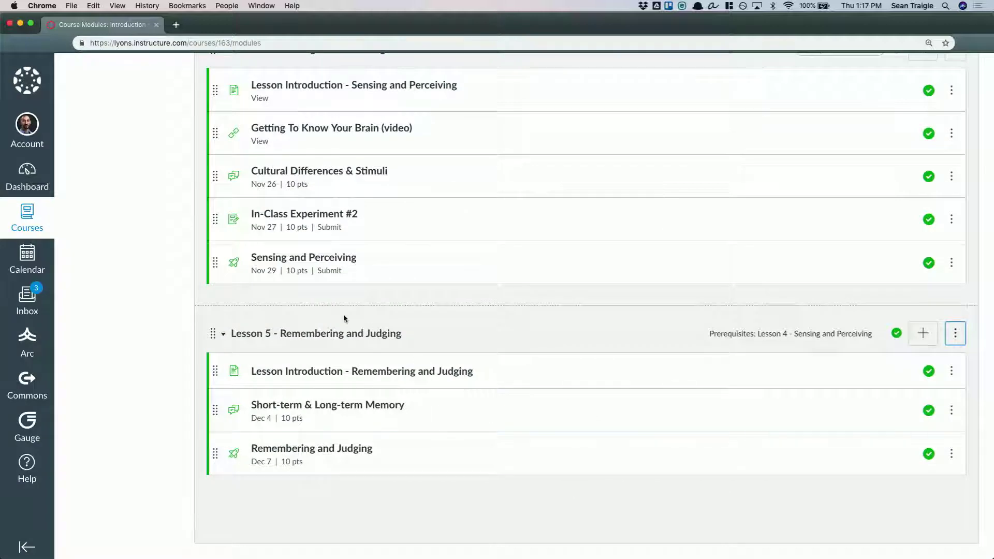
Open the assignment "Critical Thinking 1: Introducing Psychology Paper" for editing and show its Mastery Paths
{"action": "scroll", "coordinate": [216, 278], "scroll_direction": "up", "scroll_amount": 10}
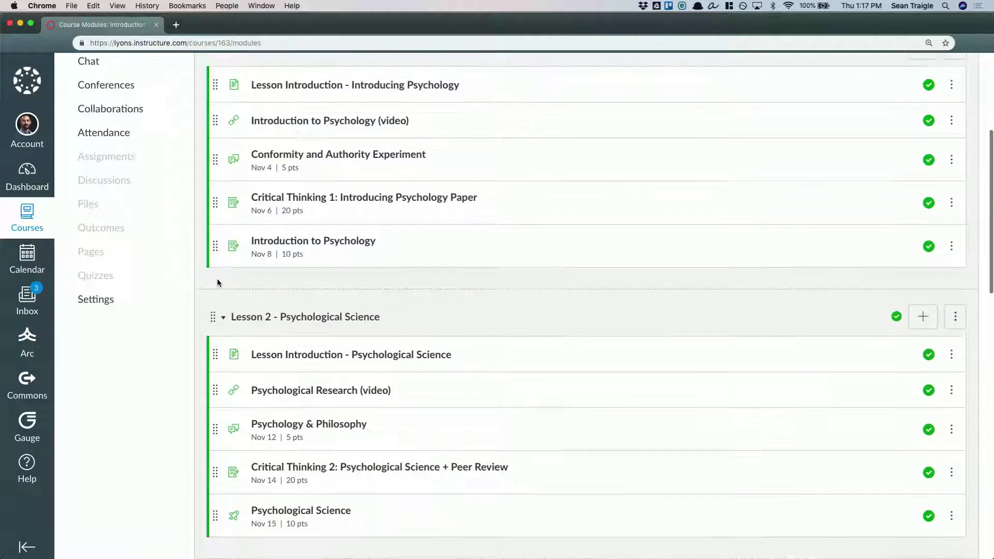
{"action": "scroll", "coordinate": [216, 282], "scroll_direction": "up", "scroll_amount": 2}
{"action": "left_click", "coordinate": [406, 249]}
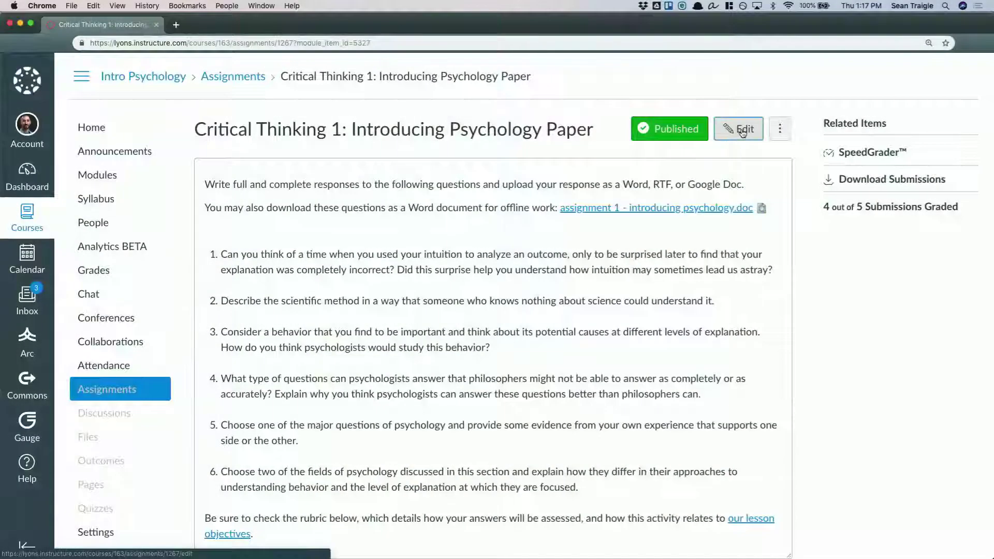
{"action": "left_click", "coordinate": [742, 129]}
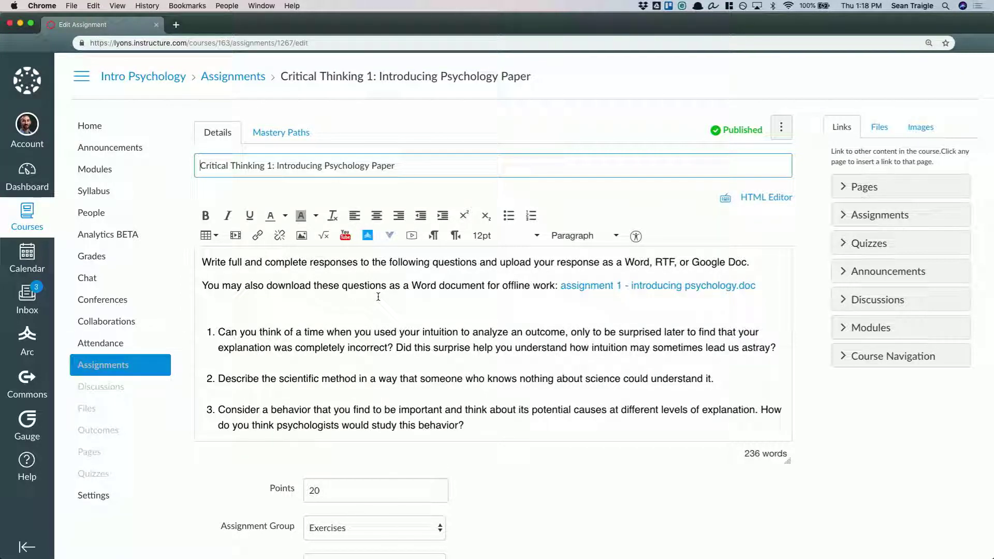
{"action": "left_click", "coordinate": [269, 131]}
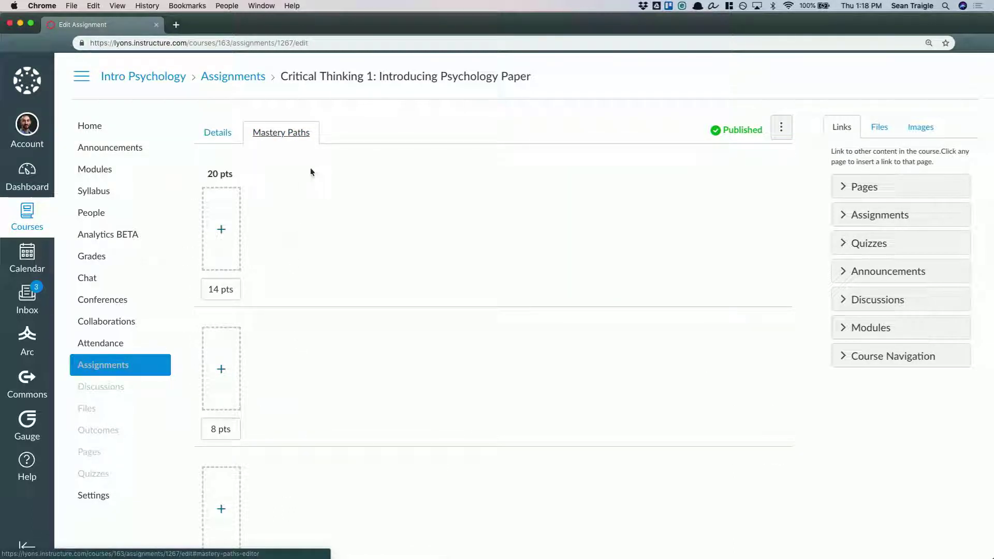
{"action": "scroll", "coordinate": [318, 389], "scroll_direction": "down", "scroll_amount": 3}
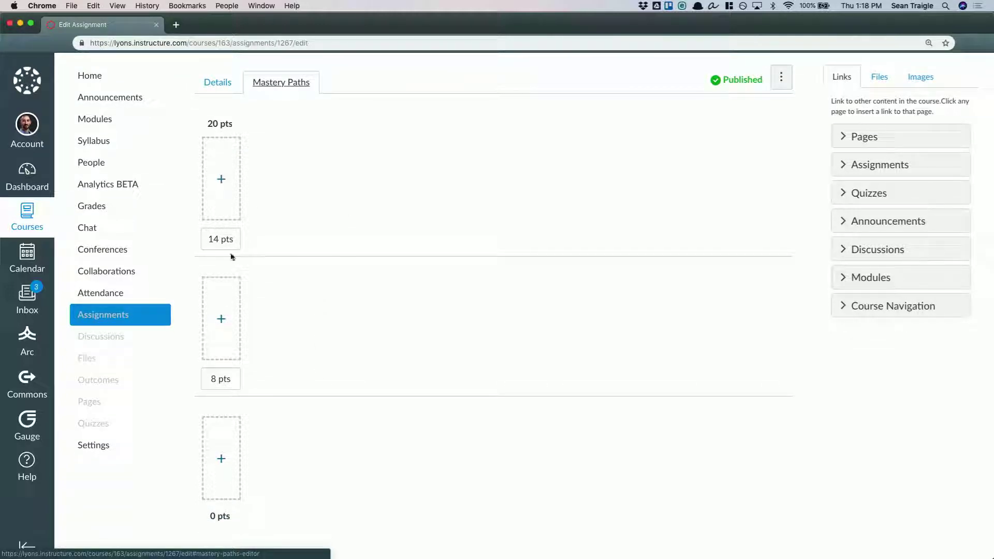
Add "Brain and Behavior" and "Cultural Differences & Stimuli" to the 20 to 14 pts range as either-or alternatives
{"action": "left_click", "coordinate": [221, 189]}
{"action": "left_click", "coordinate": [360, 262]}
{"action": "left_click", "coordinate": [360, 278]}
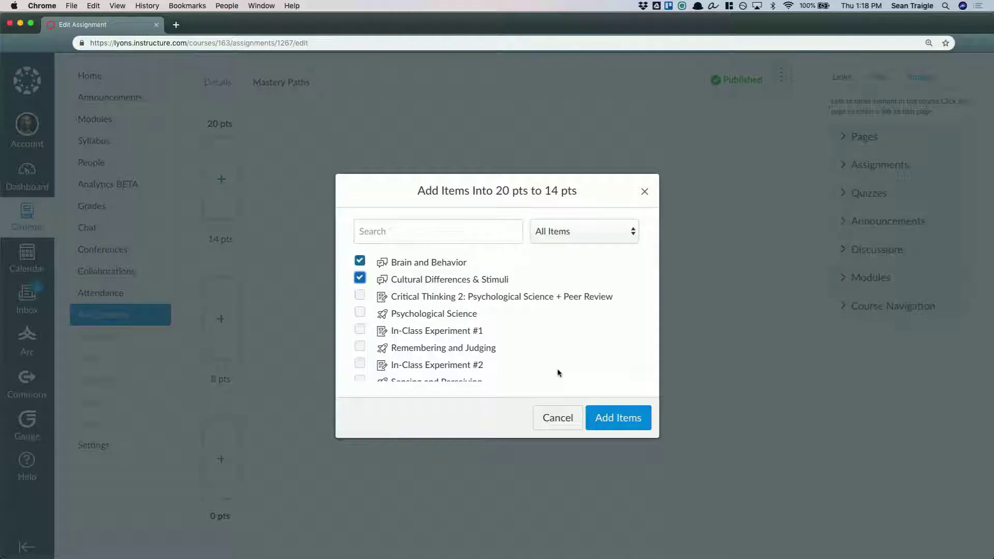
{"action": "left_click", "coordinate": [613, 418]}
{"action": "left_click", "coordinate": [378, 192]}
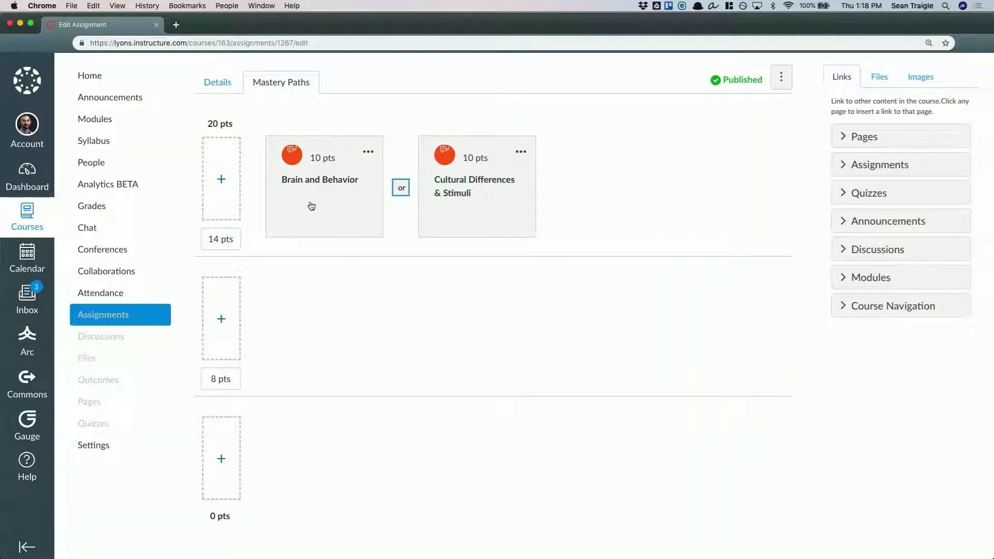
Add "Brain and Behavior" and "Cultural Differences & Stimuli" together to the 14 to 8 pts range
{"action": "left_click", "coordinate": [221, 318]}
{"action": "left_click", "coordinate": [359, 262]}
{"action": "left_click", "coordinate": [359, 278]}
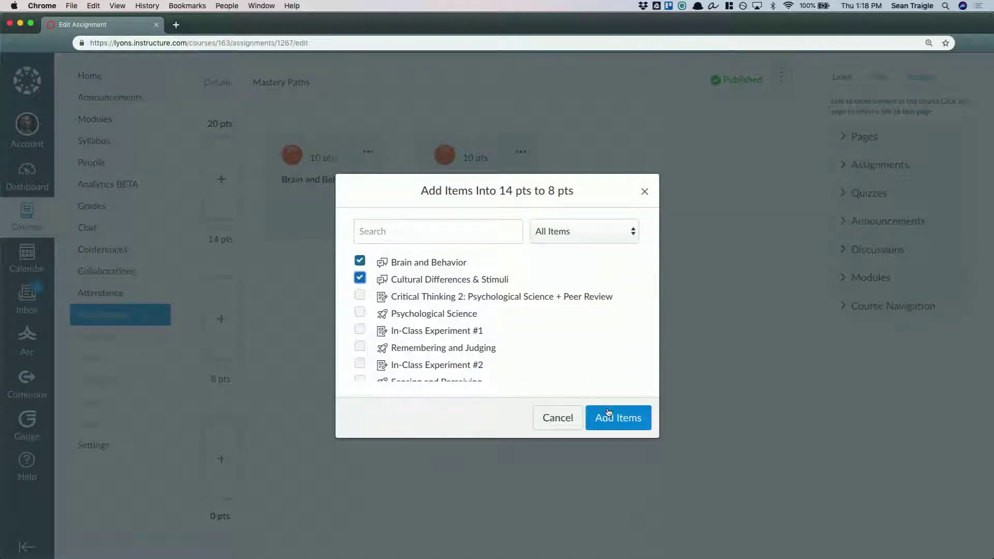
{"action": "left_click", "coordinate": [608, 412]}
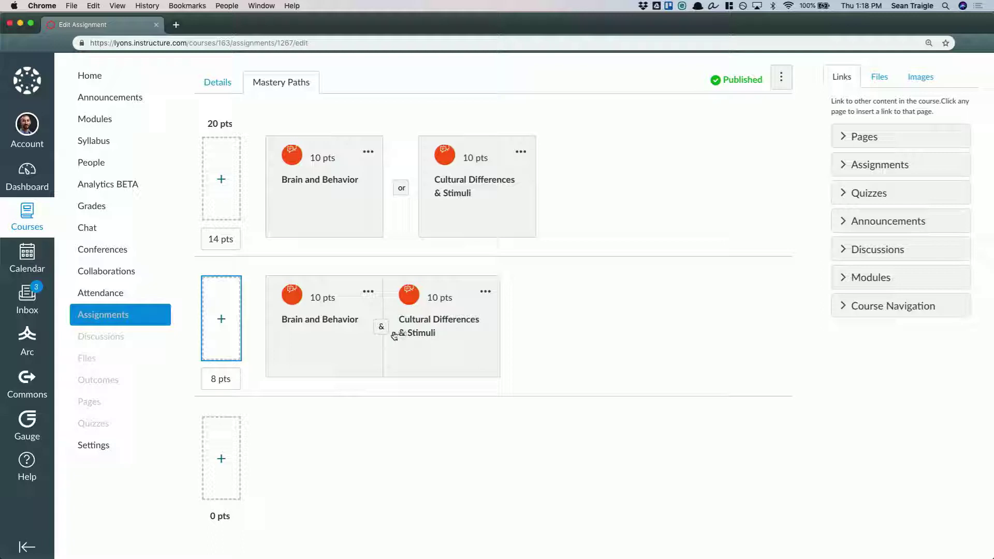
Add "Brain and Behavior", "Cultural Differences & Stimuli" and "Critical Thinking 2" to the 8 to 0 pts range, with "Critical Thinking 2" as an "or" alternative
{"action": "scroll", "coordinate": [304, 345], "scroll_direction": "down", "scroll_amount": 3}
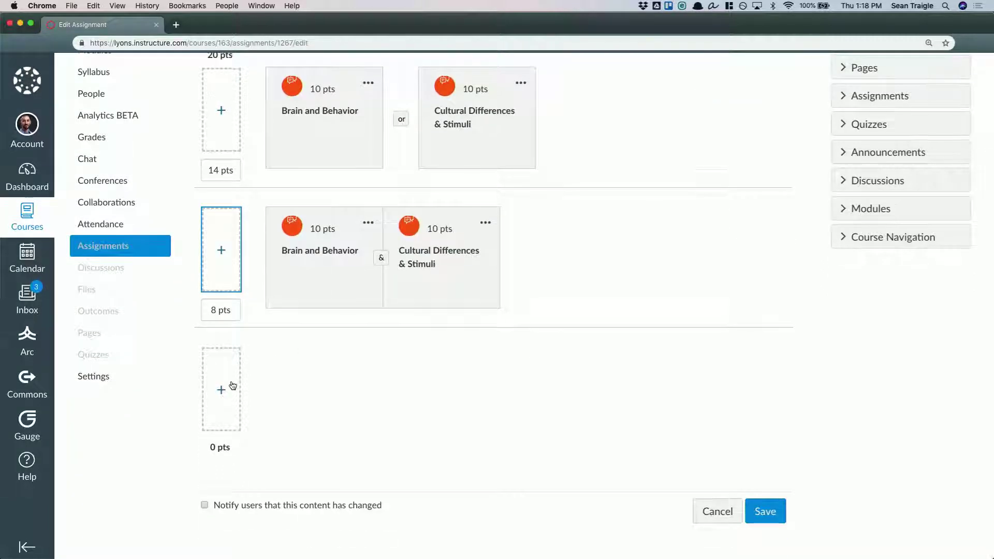
{"action": "left_click", "coordinate": [223, 388]}
{"action": "left_click", "coordinate": [359, 261]}
{"action": "left_click", "coordinate": [359, 279]}
{"action": "left_click", "coordinate": [359, 295]}
{"action": "left_click", "coordinate": [591, 419]}
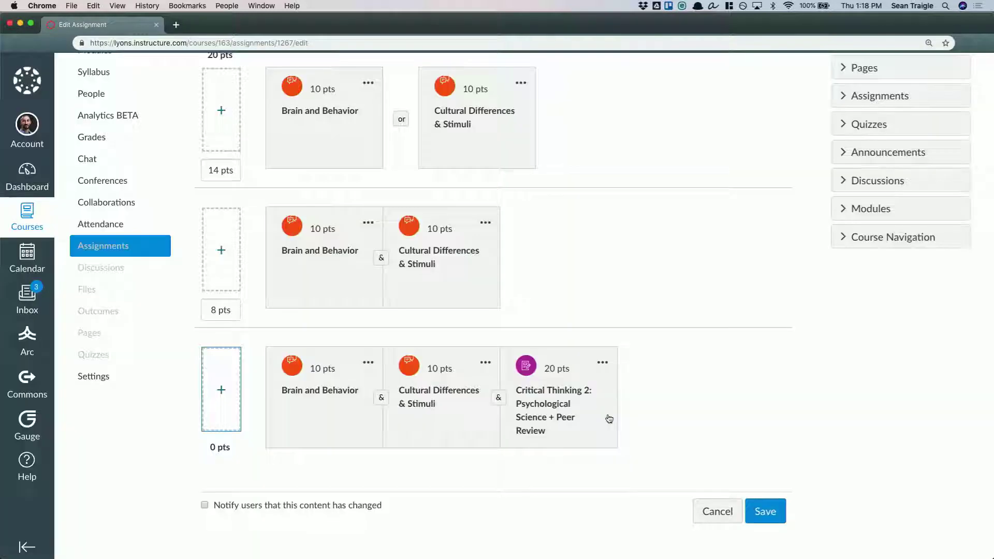
{"action": "left_click", "coordinate": [499, 399]}
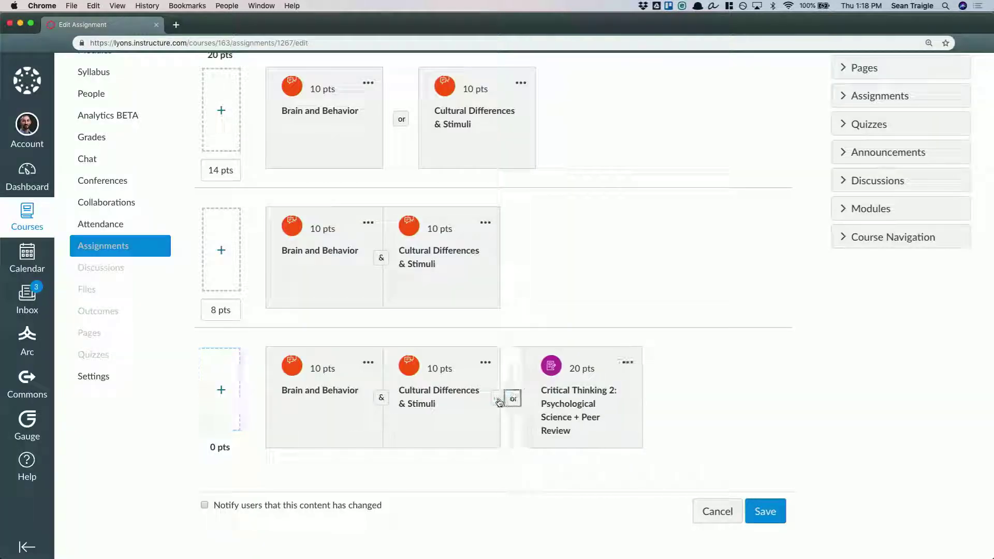
Return to the assignment's details and review its points, assignment group, grade display and online submission settings
{"action": "scroll", "coordinate": [694, 346], "scroll_direction": "up", "scroll_amount": 5}
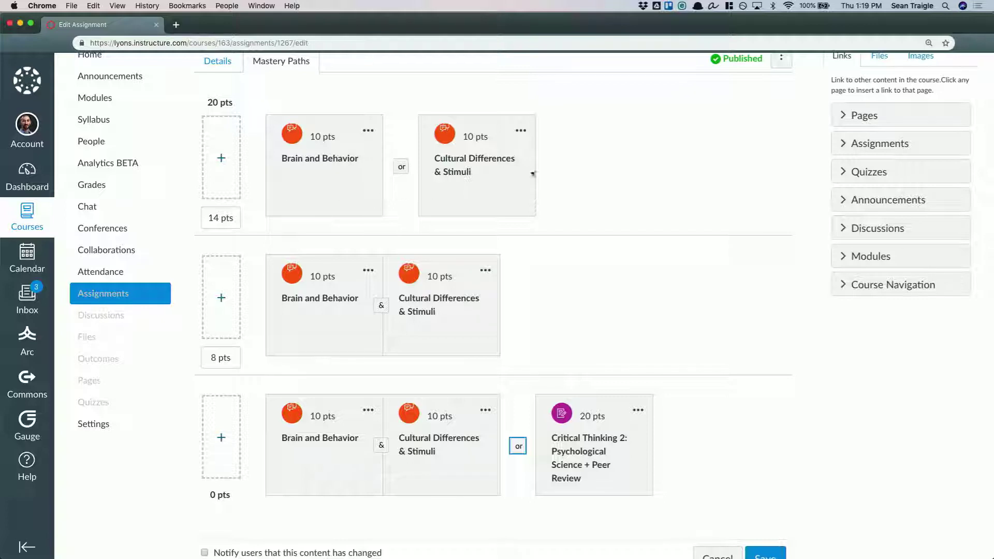
{"action": "scroll", "coordinate": [535, 171], "scroll_direction": "up", "scroll_amount": 2}
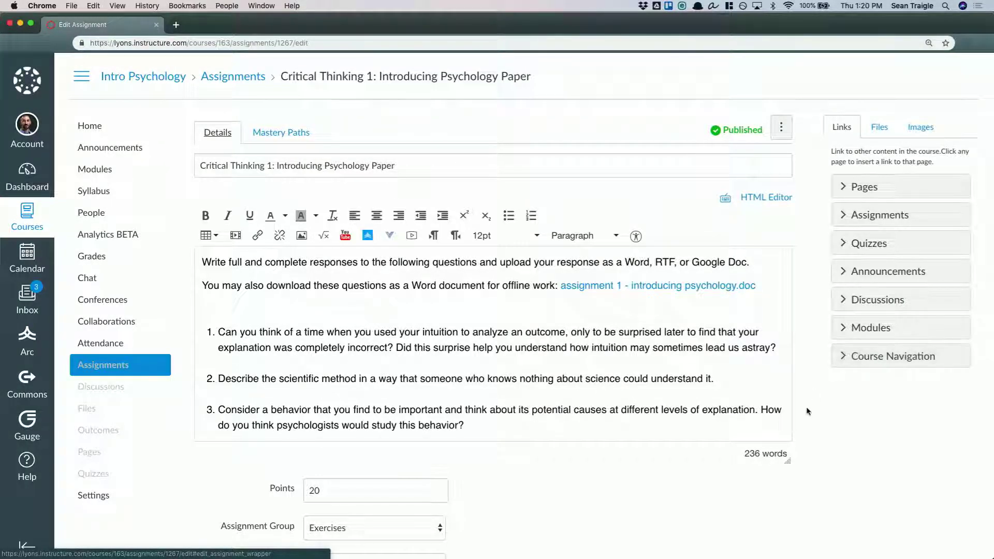
{"action": "scroll", "coordinate": [686, 443], "scroll_direction": "down", "scroll_amount": 3}
{"action": "scroll", "coordinate": [686, 443], "scroll_direction": "down", "scroll_amount": 1}
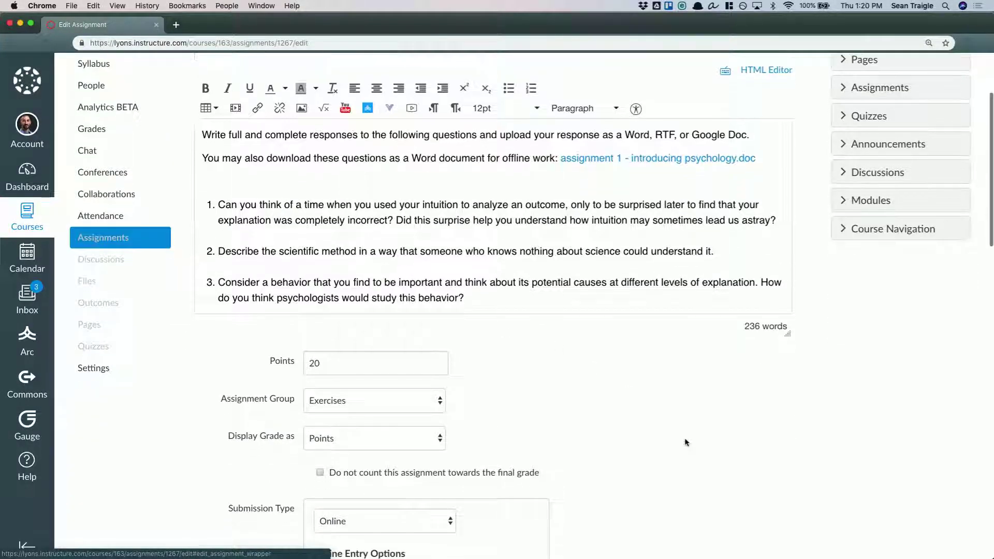
{"action": "scroll", "coordinate": [755, 458], "scroll_direction": "down", "scroll_amount": 4}
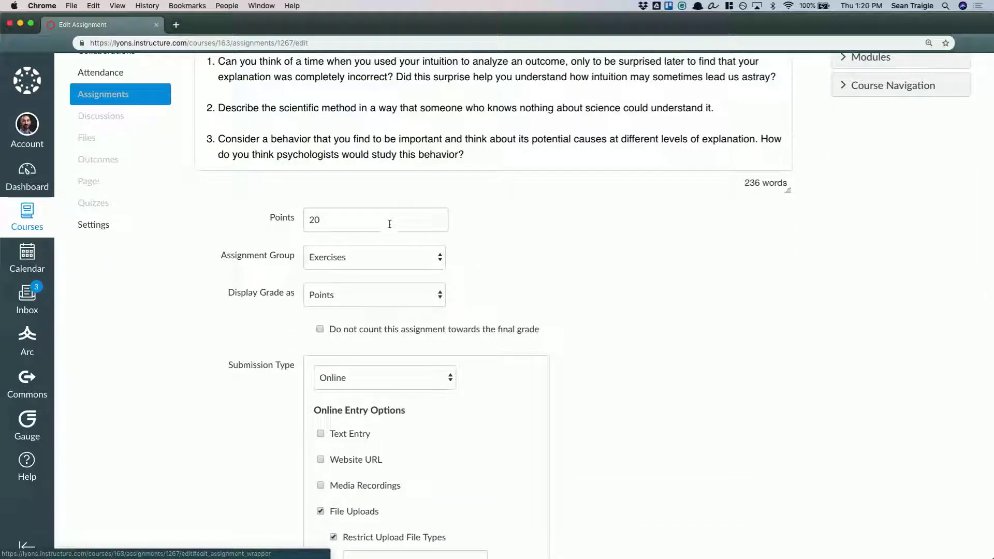
{"action": "scroll", "coordinate": [591, 403], "scroll_direction": "down", "scroll_amount": 2}
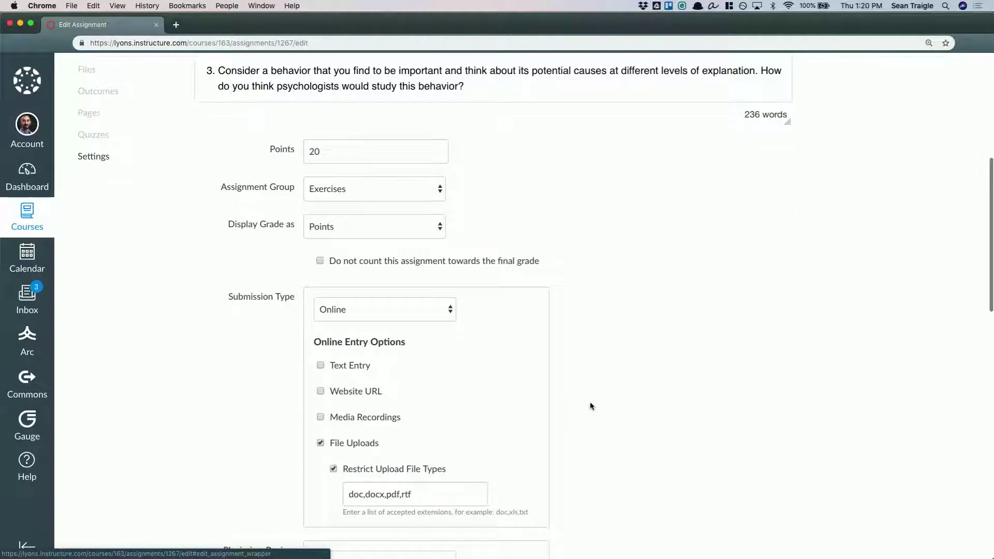
{"action": "scroll", "coordinate": [618, 403], "scroll_direction": "down", "scroll_amount": 2}
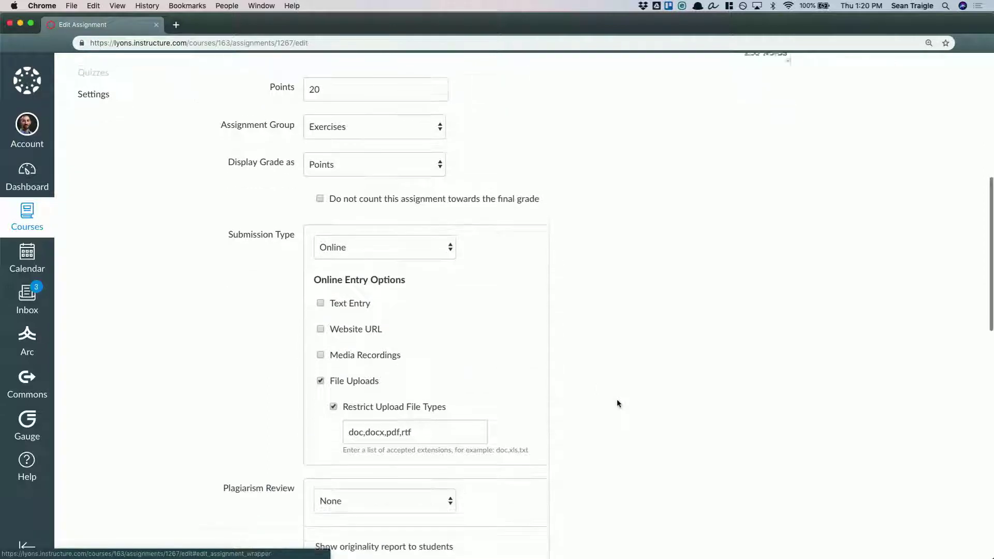
Examine the submission types available for the assignment
{"action": "left_click", "coordinate": [377, 248]}
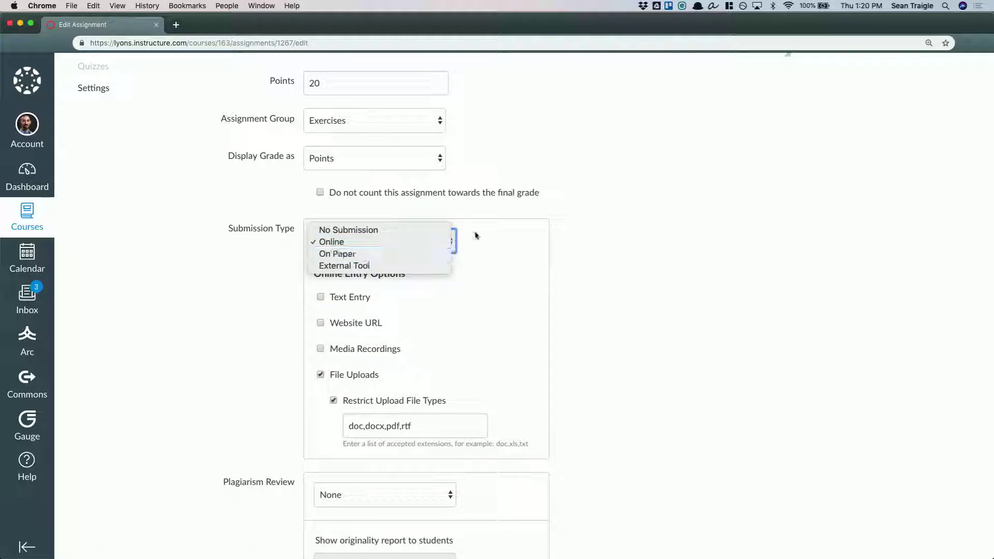
{"action": "left_click", "coordinate": [566, 256]}
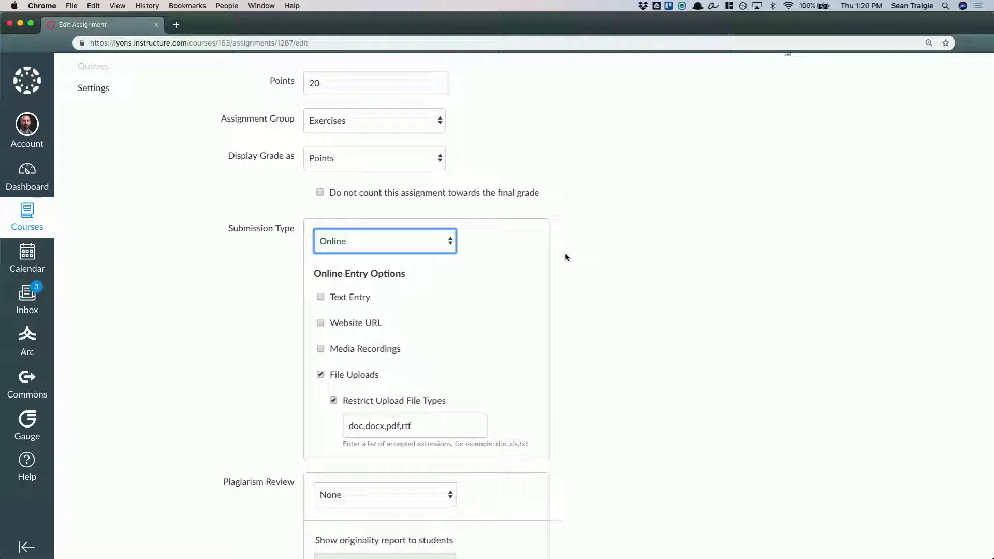
{"action": "left_click", "coordinate": [585, 263]}
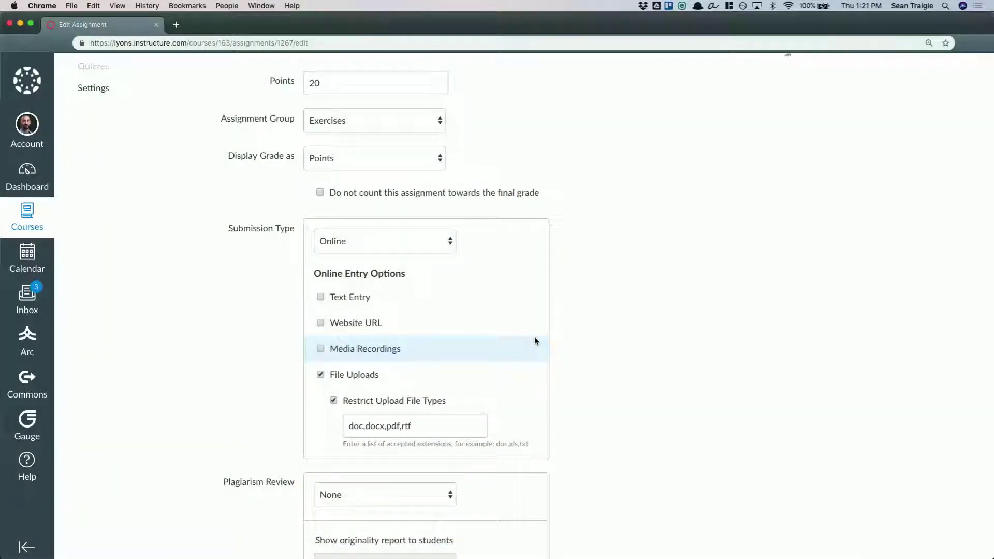
{"action": "left_click", "coordinate": [439, 242]}
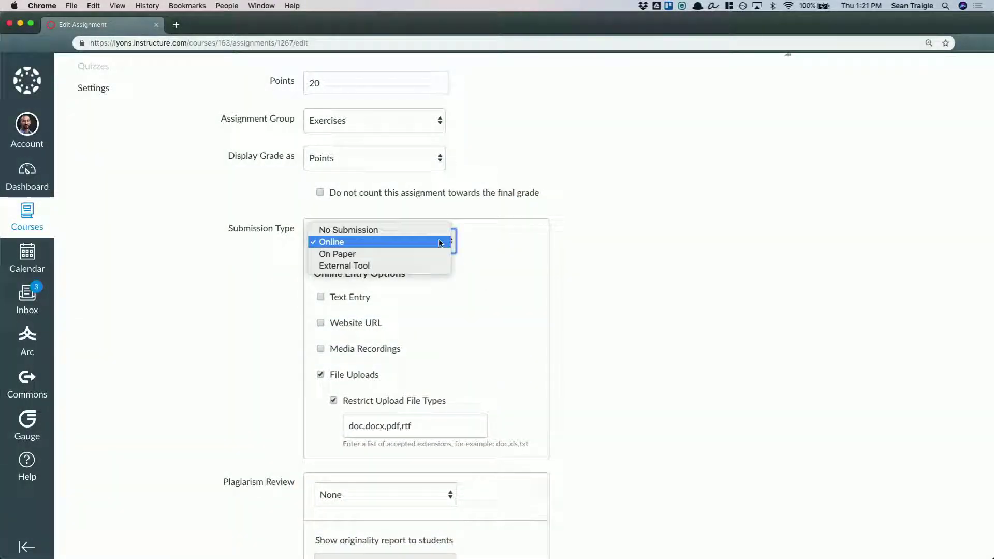
{"action": "left_click", "coordinate": [372, 257]}
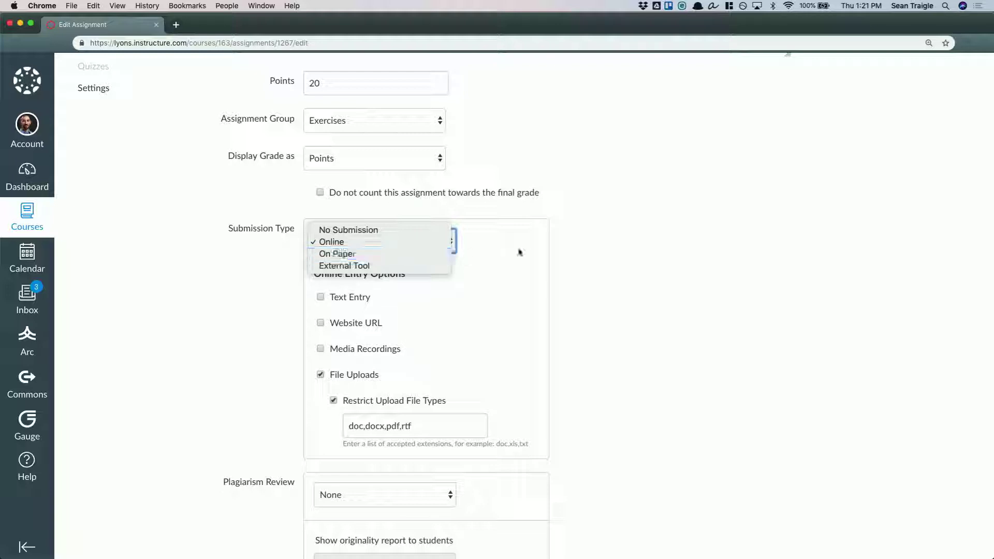
{"action": "left_click", "coordinate": [564, 259]}
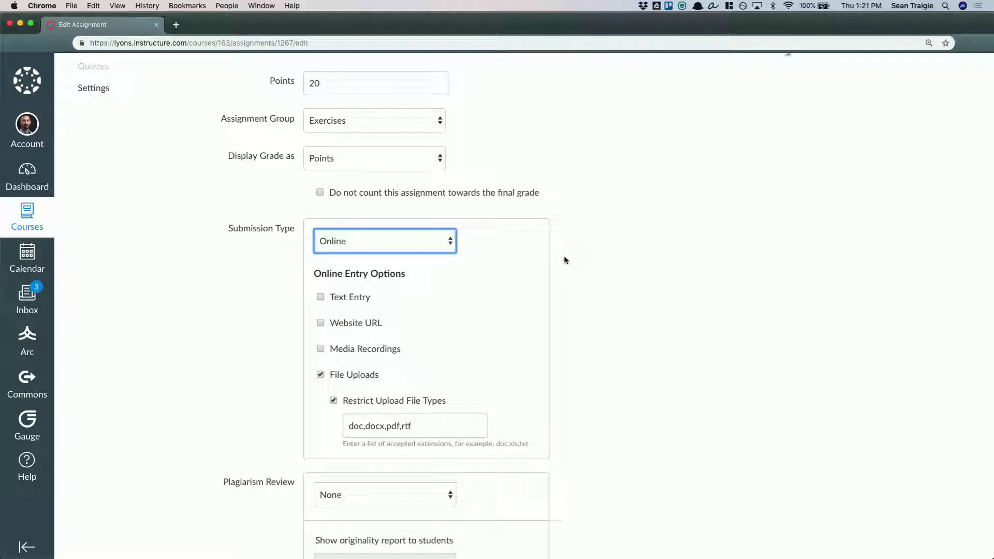
Review the assignment's group, peer review, SIS sync, moderated grading, anonymous grading and assign-to settings
{"action": "scroll", "coordinate": [602, 362], "scroll_direction": "down", "scroll_amount": 4}
{"action": "scroll", "coordinate": [601, 365], "scroll_direction": "down", "scroll_amount": 3}
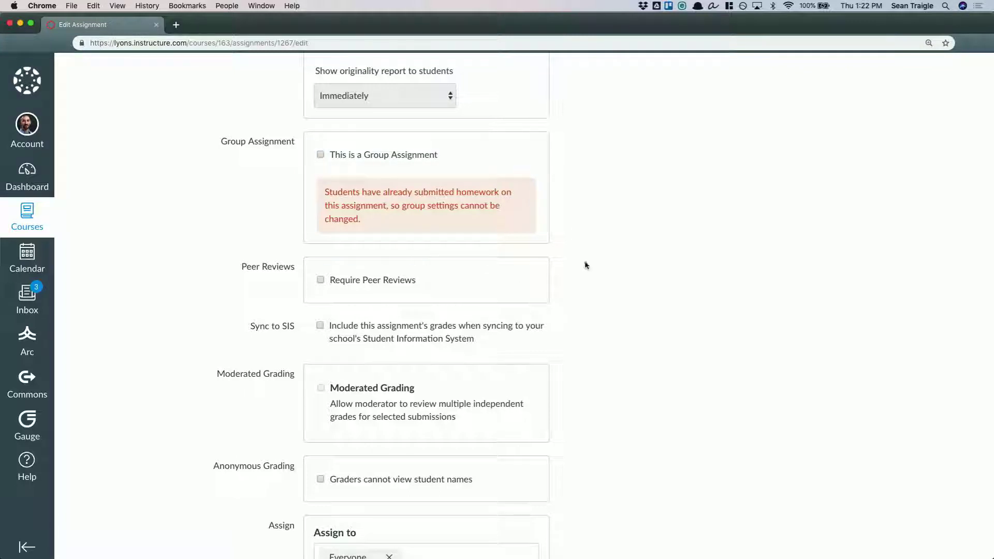
{"action": "scroll", "coordinate": [636, 383], "scroll_direction": "down", "scroll_amount": 3}
{"action": "scroll", "coordinate": [633, 395], "scroll_direction": "down", "scroll_amount": 3}
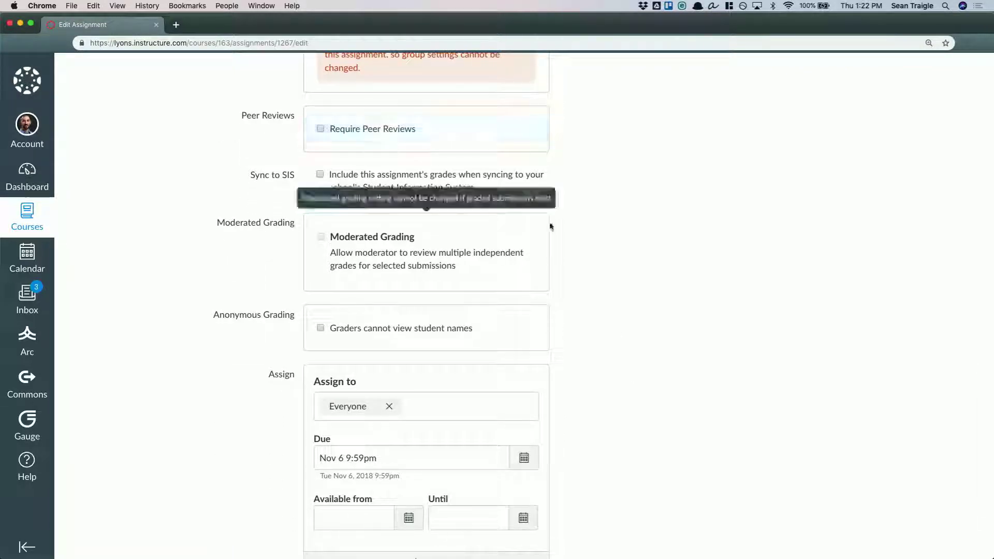
{"action": "scroll", "coordinate": [620, 322], "scroll_direction": "down", "scroll_amount": 5}
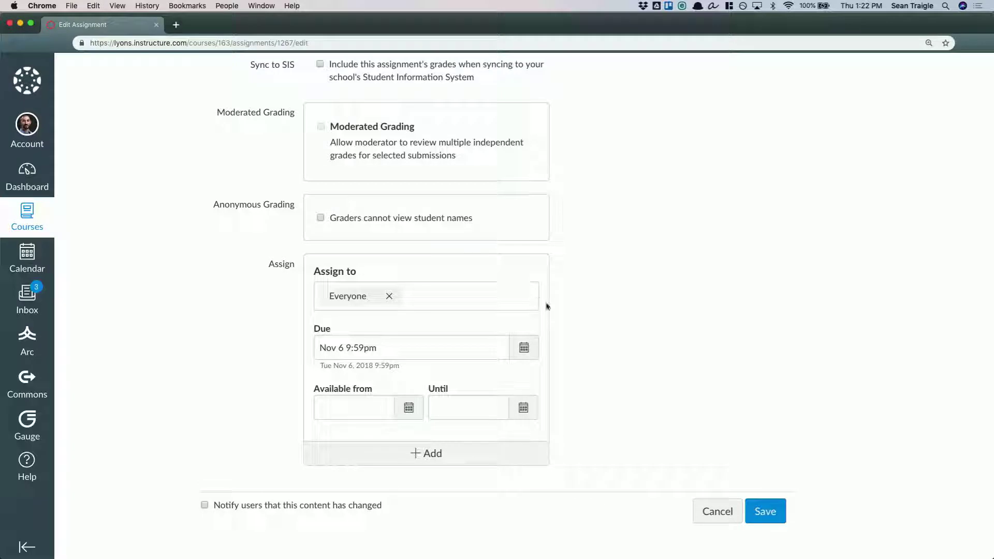
Add a separate assignee entry for section 001 - F2F, due Nov 15 at 11:59pm
{"action": "left_click", "coordinate": [482, 460]}
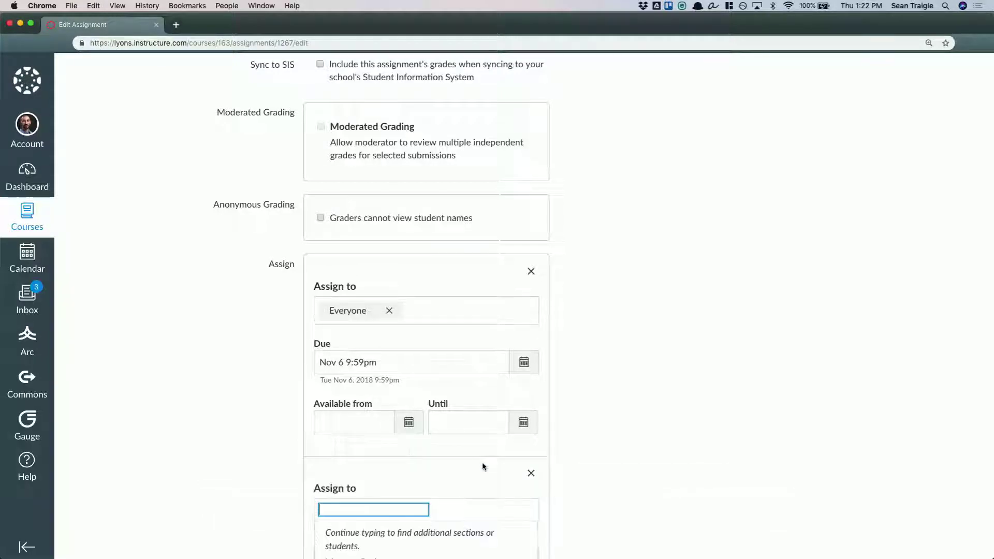
{"action": "scroll", "coordinate": [583, 455], "scroll_direction": "down", "scroll_amount": 3}
{"action": "left_click", "coordinate": [406, 418]}
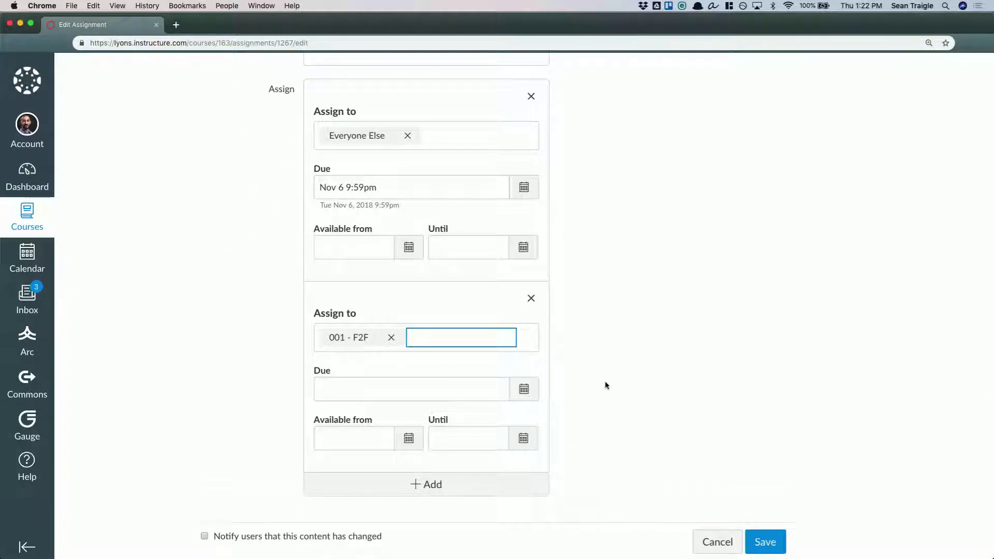
{"action": "left_click", "coordinate": [585, 405]}
{"action": "left_click", "coordinate": [524, 388]}
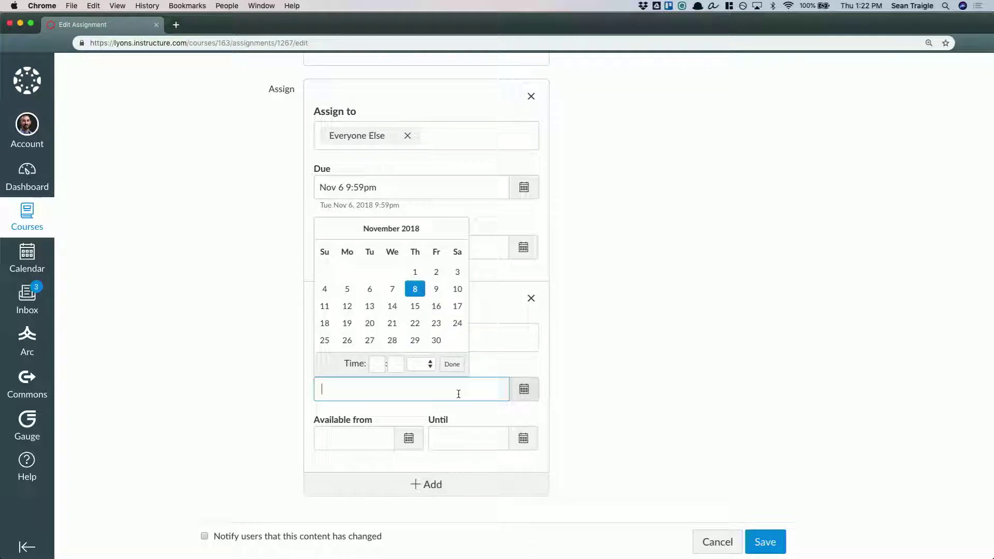
{"action": "left_click", "coordinate": [415, 306]}
{"action": "left_click", "coordinate": [618, 428]}
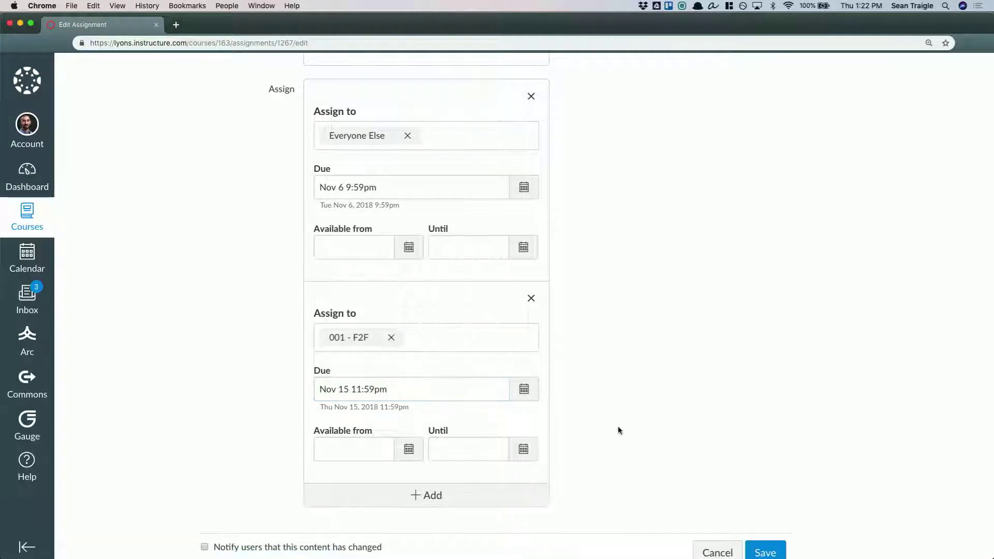
Add another assignee entry for the first listed individual student, due Nov 16 at 11:59pm
{"action": "scroll", "coordinate": [618, 430], "scroll_direction": "down", "scroll_amount": 2}
{"action": "left_click", "coordinate": [523, 459]}
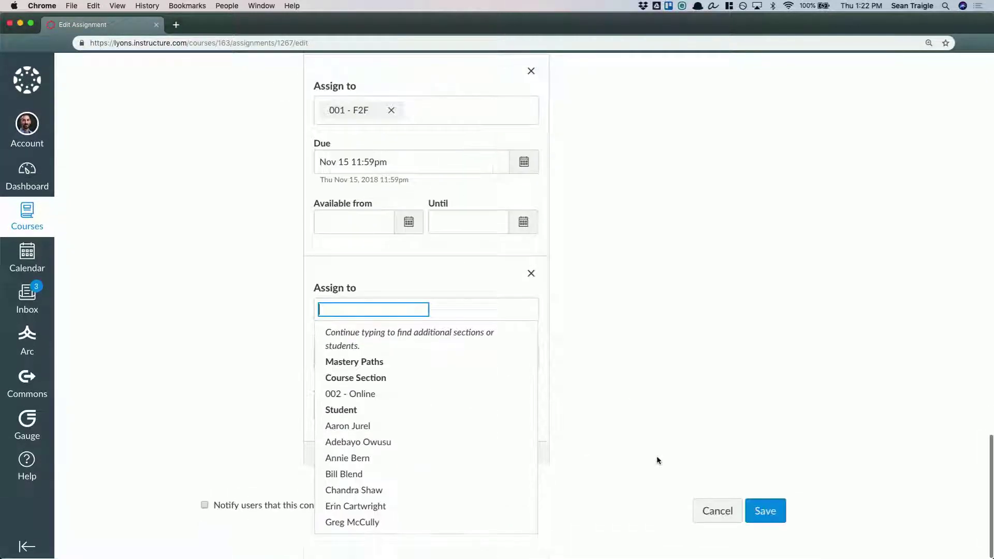
{"action": "left_click", "coordinate": [357, 426]}
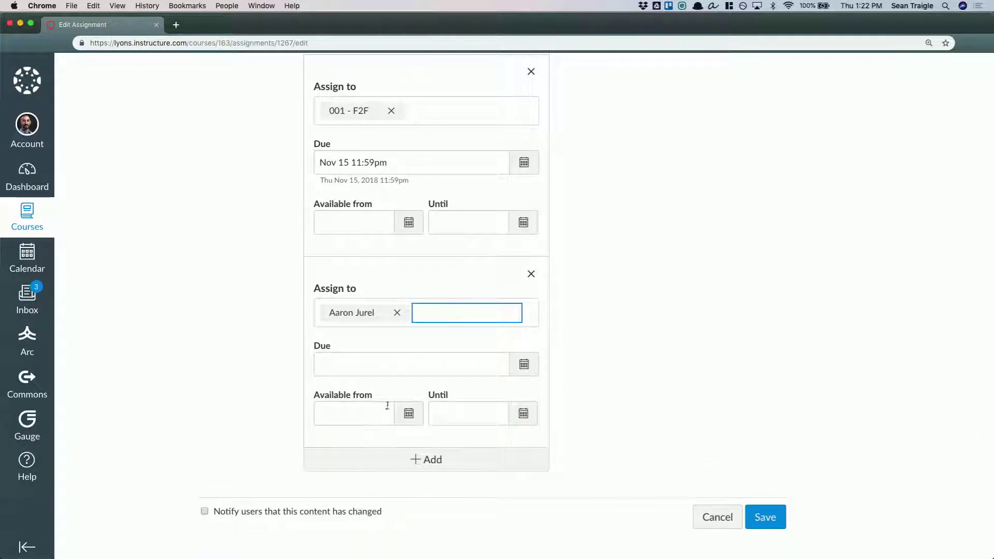
{"action": "left_click", "coordinate": [524, 364]}
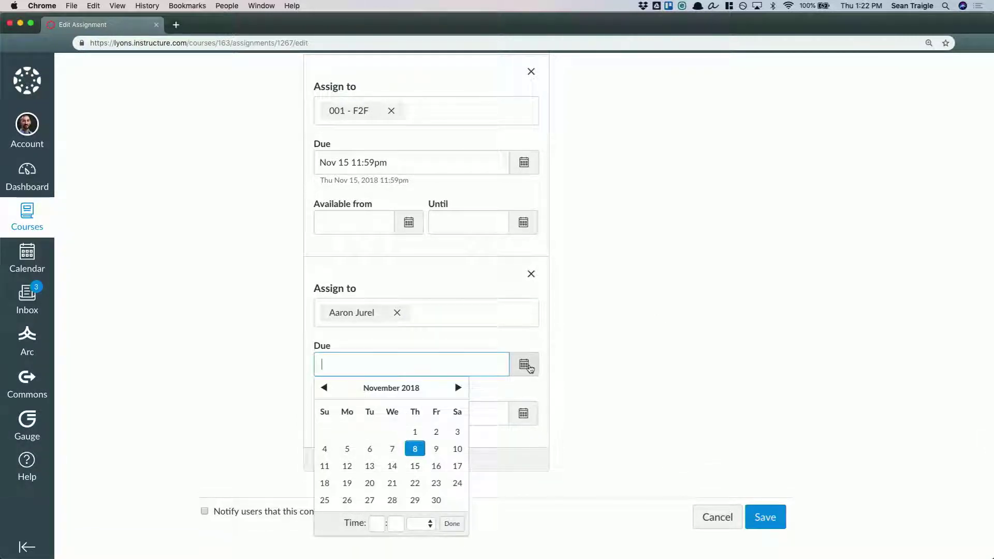
{"action": "left_click", "coordinate": [437, 466]}
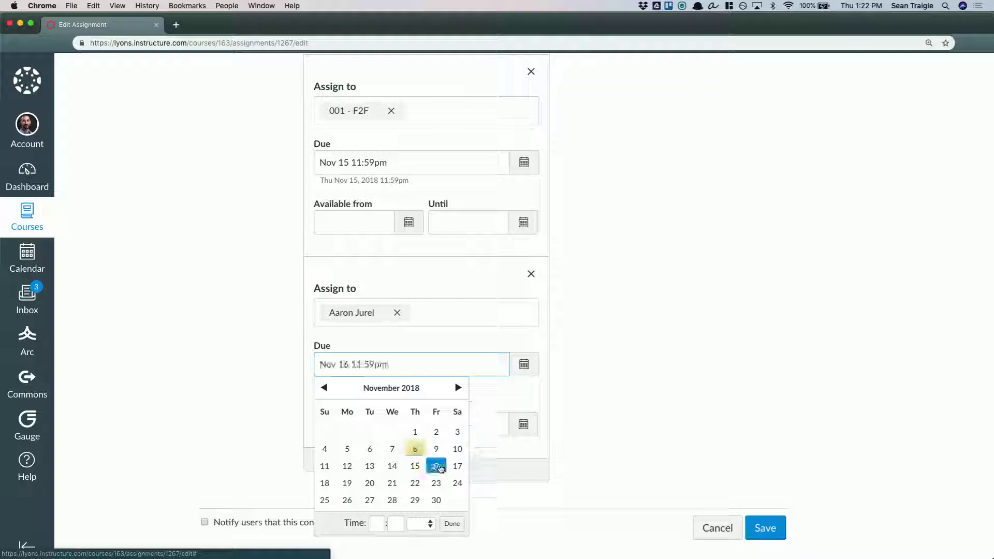
{"action": "left_click", "coordinate": [659, 328]}
Review the due dates of all three assignee entries and discard the assignment edits
{"action": "scroll", "coordinate": [673, 342], "scroll_direction": "up", "scroll_amount": 3}
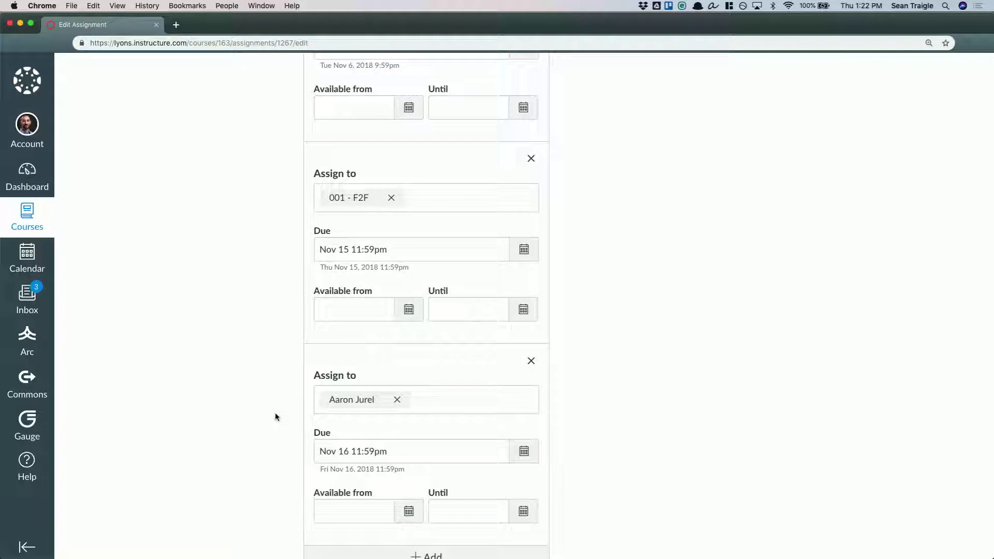
{"action": "scroll", "coordinate": [274, 414], "scroll_direction": "up", "scroll_amount": 3}
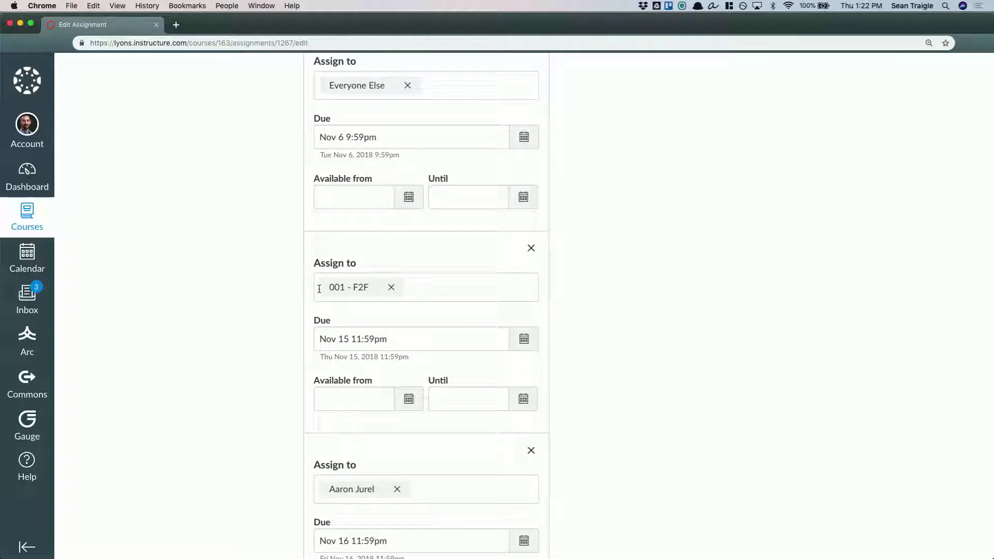
{"action": "scroll", "coordinate": [319, 288], "scroll_direction": "up", "scroll_amount": 3}
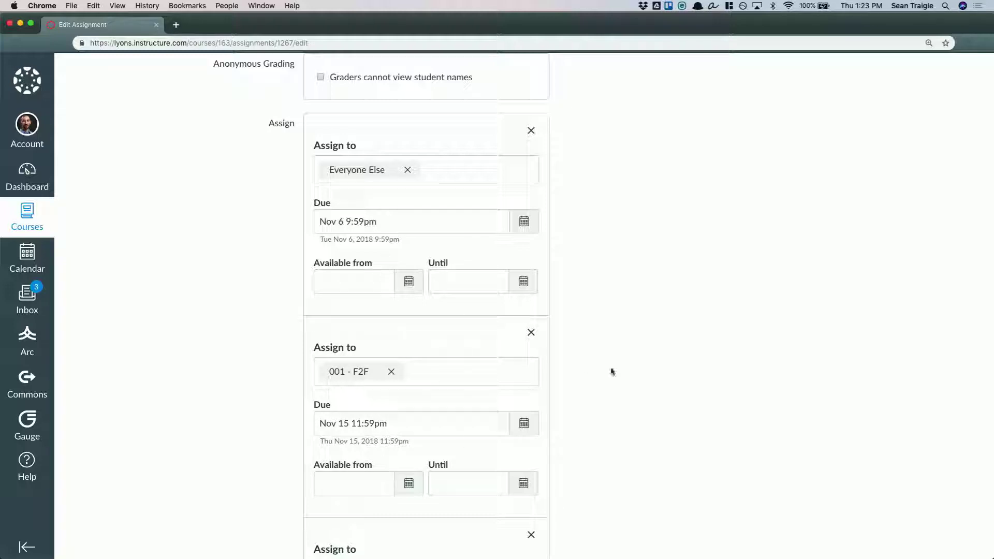
{"action": "scroll", "coordinate": [630, 366], "scroll_direction": "down", "scroll_amount": 2}
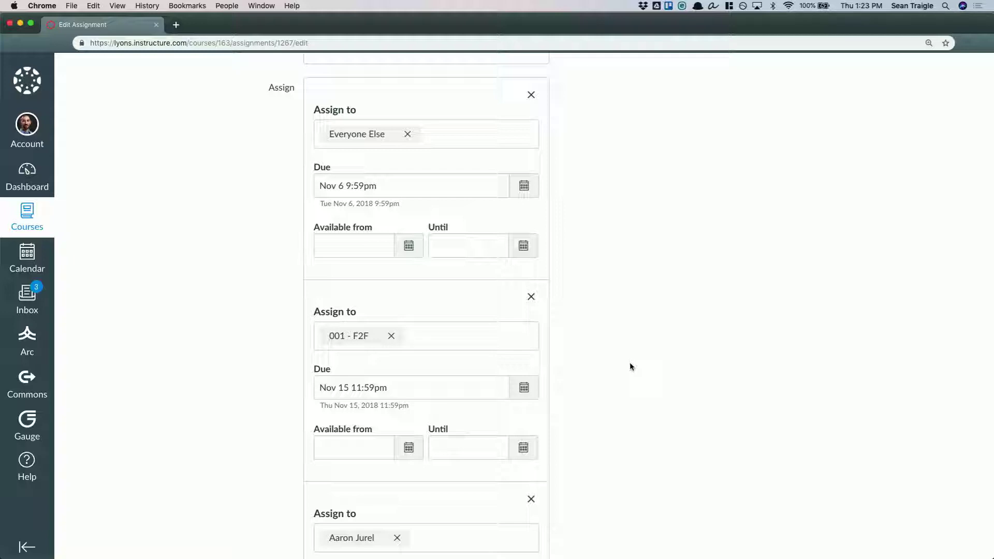
{"action": "scroll", "coordinate": [631, 288], "scroll_direction": "down", "scroll_amount": 10}
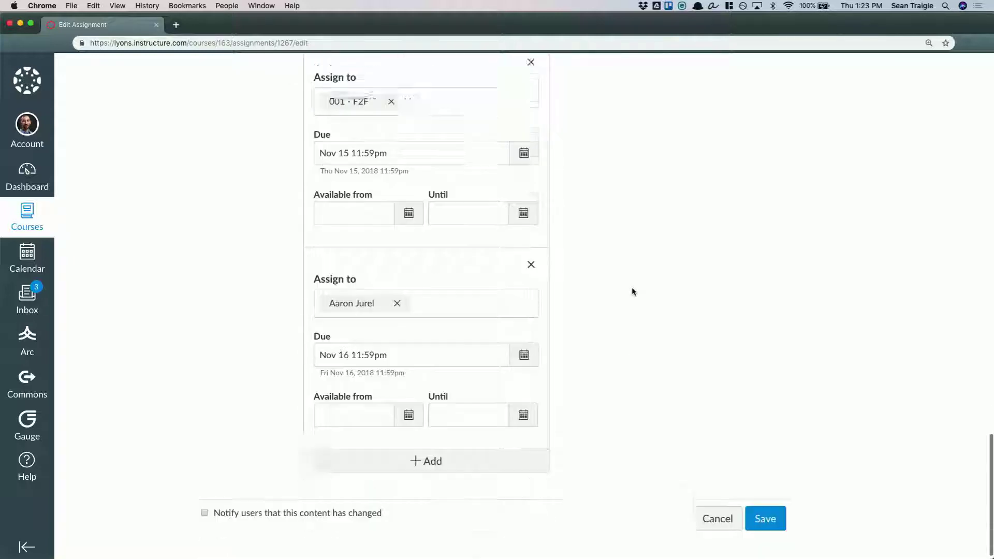
{"action": "left_click", "coordinate": [713, 511]}
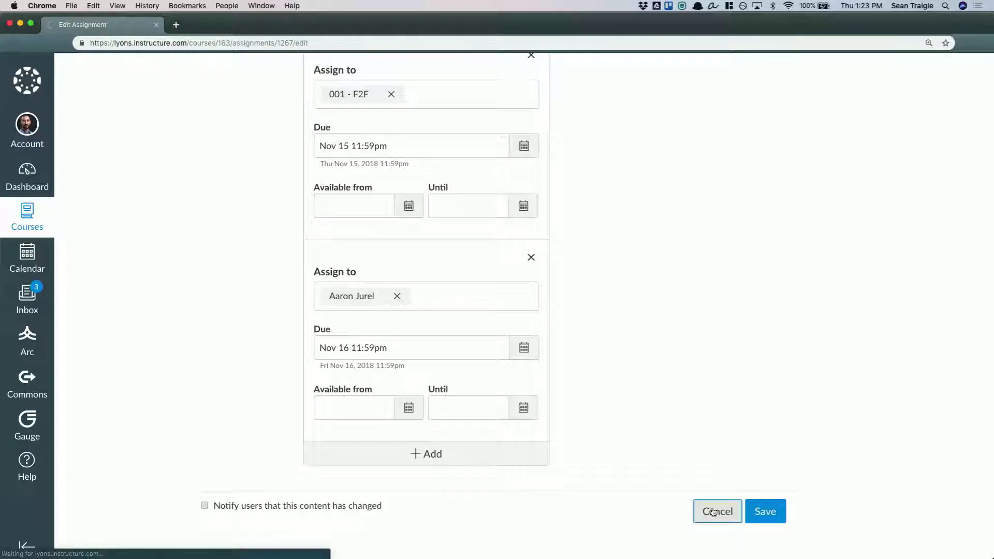
Open the Critical Thinking 1 assignment in SpeedGrader and look over the annotated first page of the submission
{"action": "left_click", "coordinate": [874, 152]}
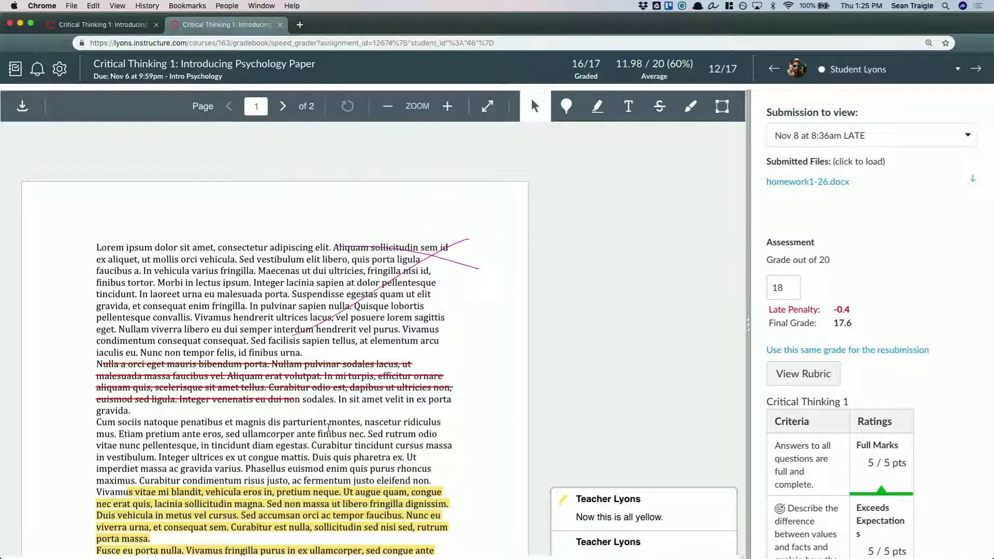
{"action": "scroll", "coordinate": [328, 429], "scroll_direction": "down", "scroll_amount": 2}
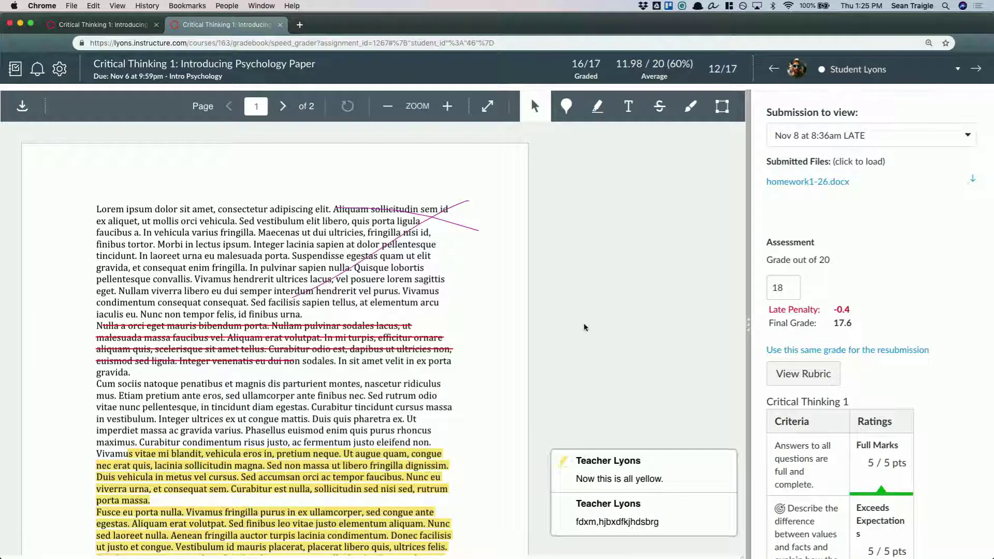
{"action": "scroll", "coordinate": [583, 327], "scroll_direction": "up", "scroll_amount": 2}
Draw a large thin yellow-orange X freehand across the first paragraph on page 2 of the submission
{"action": "left_click", "coordinate": [690, 106]}
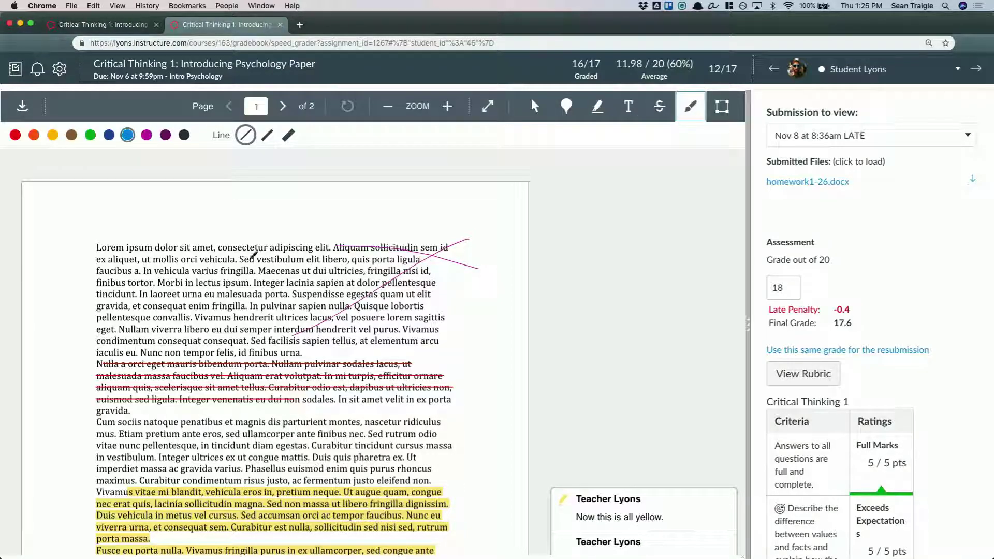
{"action": "left_click", "coordinate": [52, 135]}
{"action": "scroll", "coordinate": [103, 250], "scroll_direction": "down", "scroll_amount": 8}
{"action": "scroll", "coordinate": [104, 250], "scroll_direction": "down", "scroll_amount": 10}
{"action": "left_click_drag", "start_coordinate": [100, 175], "coordinate": [288, 207]}
{"action": "left_click_drag", "start_coordinate": [352, 235], "coordinate": [369, 261]}
{"action": "left_click_drag", "start_coordinate": [386, 168], "coordinate": [155, 276]}
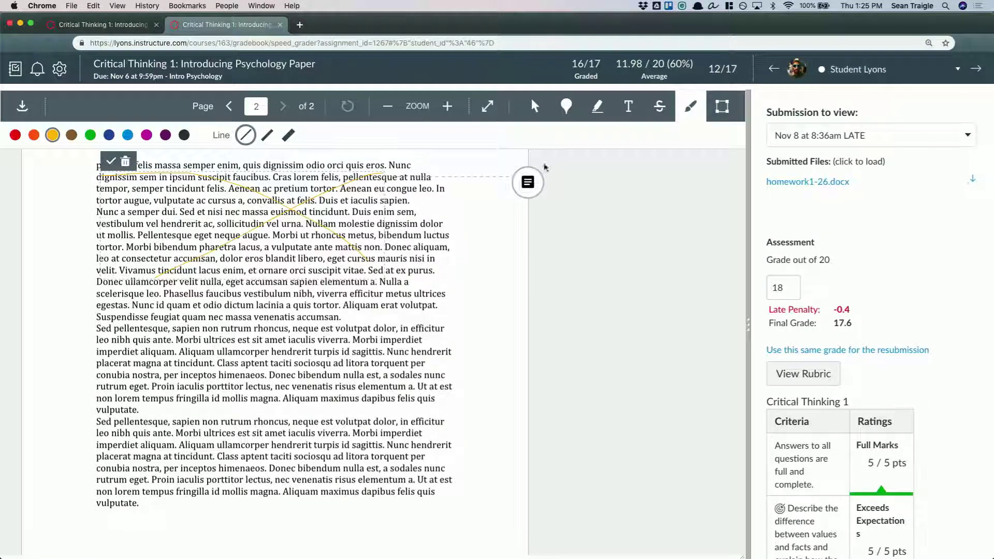
Attach the comment "I don't like this paragraph." to the drawn X
{"action": "left_click", "coordinate": [535, 176]}
{"action": "type", "text": "I don't like this paragraph."}
{"action": "left_click", "coordinate": [620, 335]}
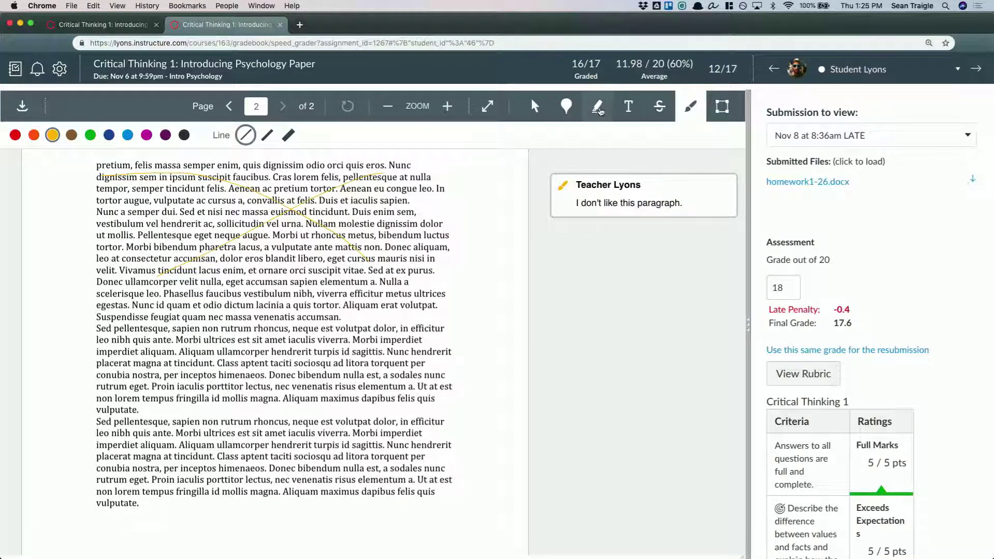
Strike through "ornare orci suscipit vitae" to "sapien elementum a." in red and comment "or any of these words."
{"action": "left_click", "coordinate": [659, 106]}
{"action": "left_click_drag", "start_coordinate": [260, 270], "coordinate": [377, 282]}
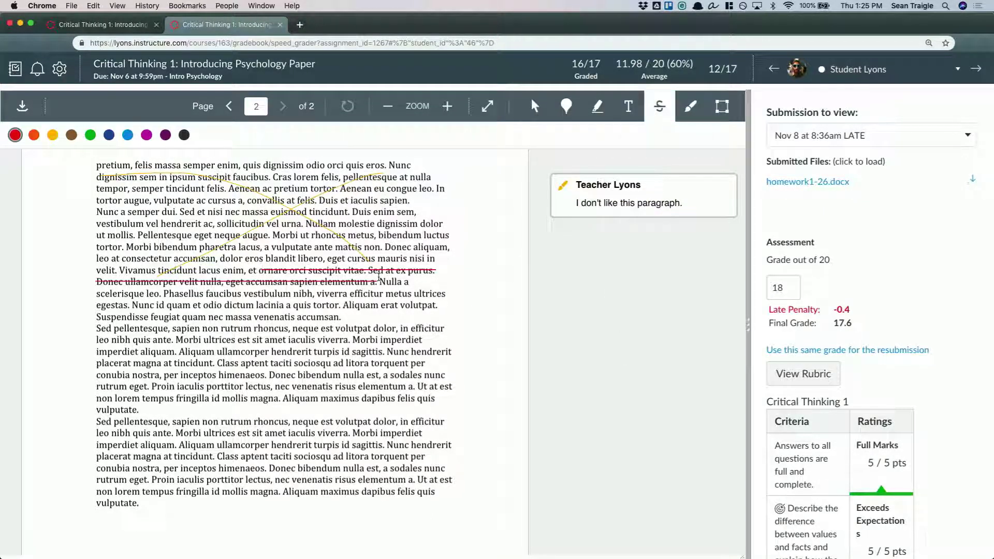
{"action": "left_click", "coordinate": [539, 283]}
{"action": "type", "text": "or any of these words."}
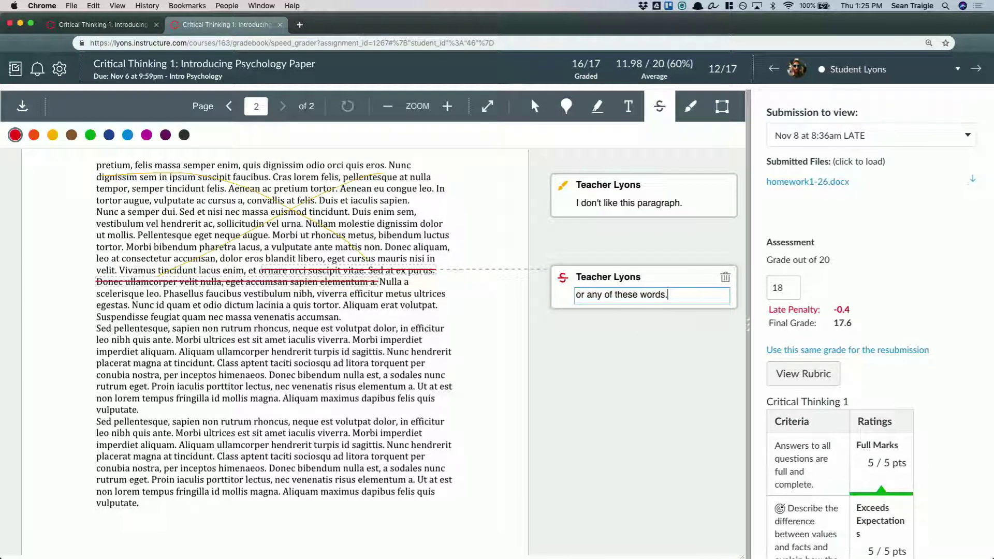
{"action": "left_click", "coordinate": [568, 377]}
Highlight the opening lines of the next paragraph in blue and comment "These words are sad now (because they're blue! Get it?)"
{"action": "left_click", "coordinate": [598, 106]}
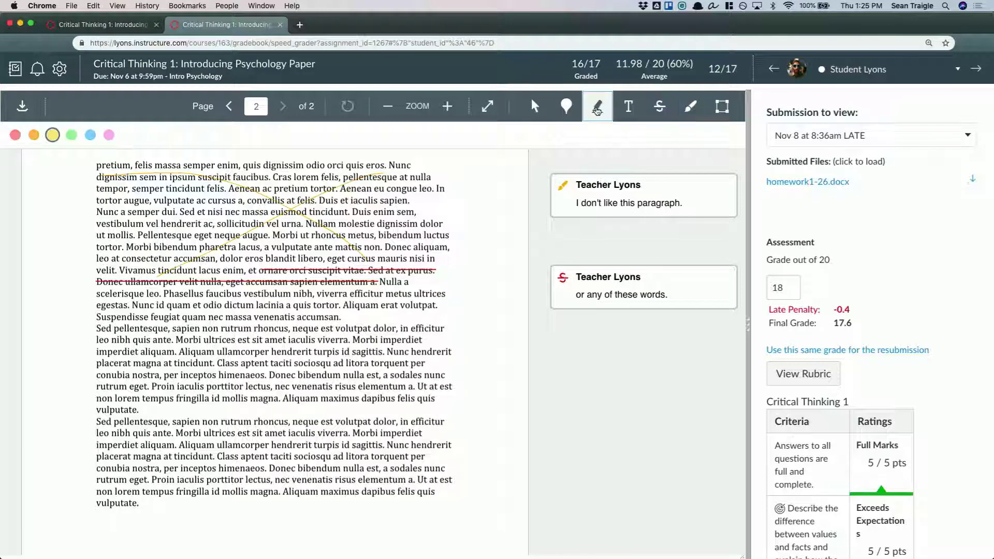
{"action": "left_click", "coordinate": [90, 135]}
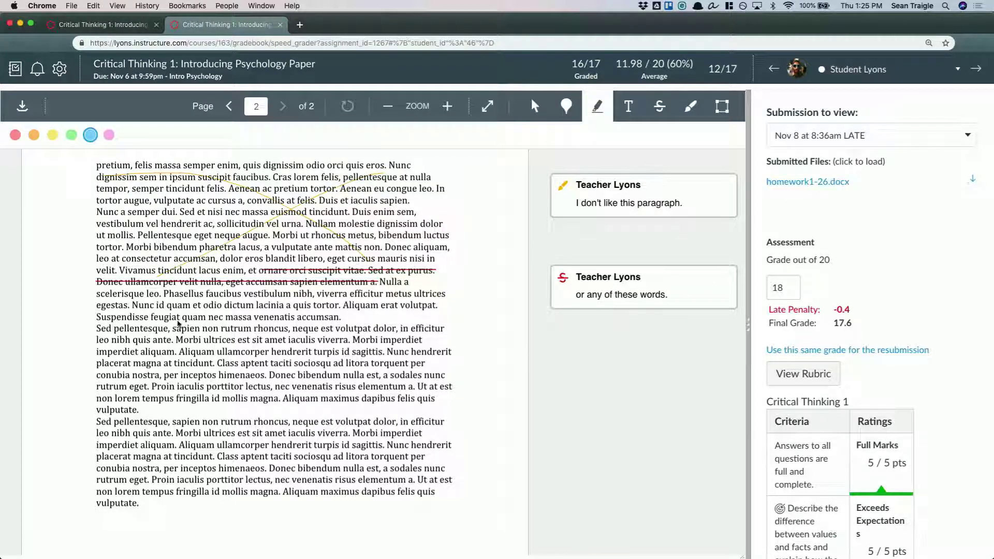
{"action": "left_click_drag", "start_coordinate": [180, 329], "coordinate": [332, 353]}
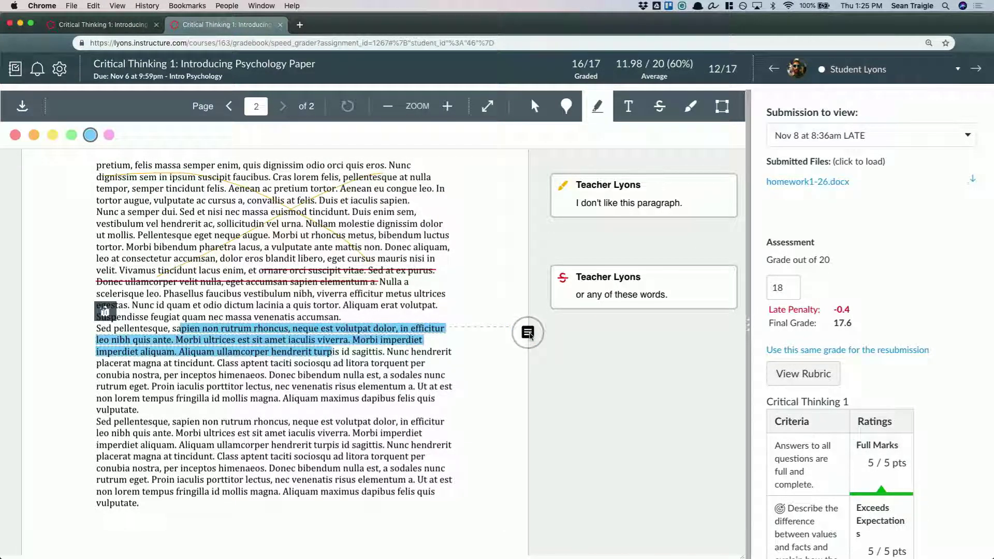
{"action": "left_click", "coordinate": [525, 340]}
{"action": "type", "text": "These words are sad now"}
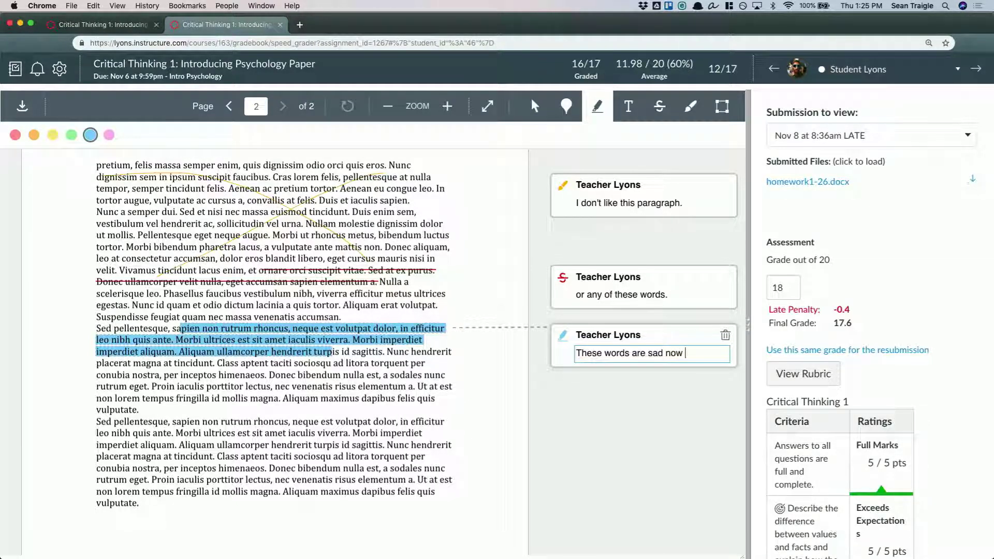
{"action": "type", "text": " (because they're"}
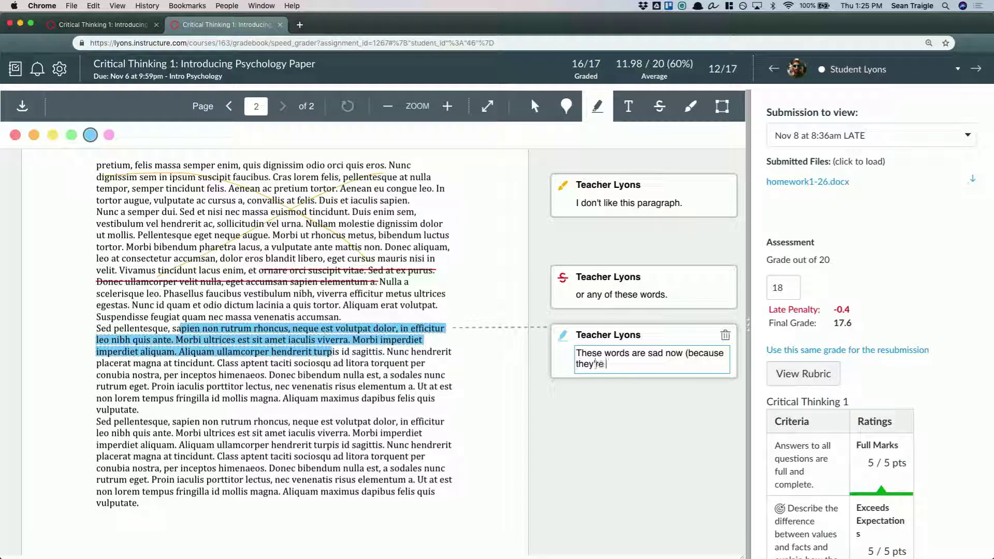
{"action": "type", "text": " blue! Get it?"}
{"action": "left_click", "coordinate": [626, 513]}
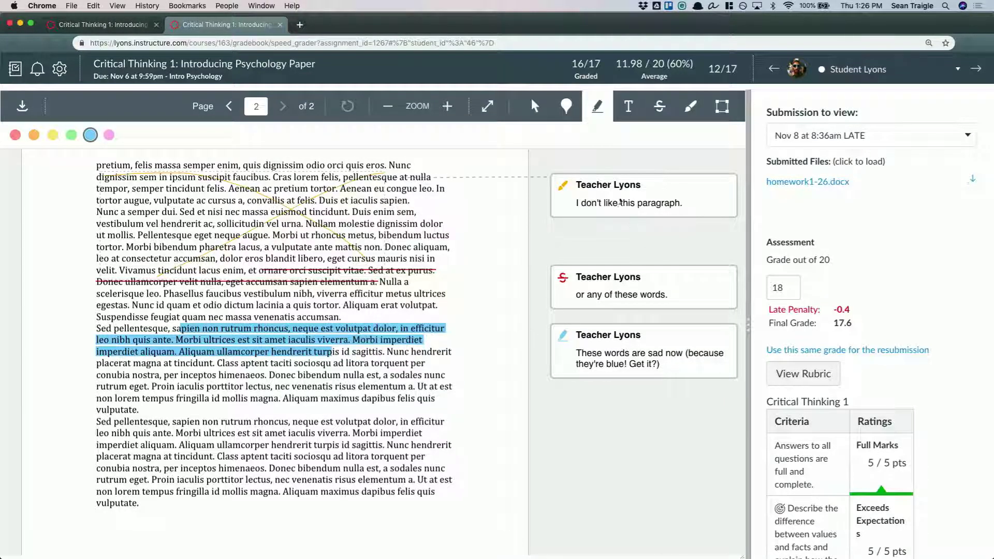
Check the annotations on both pages and reply "But I love this paragraph!" to the comment on the drawn X
{"action": "scroll", "coordinate": [611, 388], "scroll_direction": "up", "scroll_amount": 3}
{"action": "scroll", "coordinate": [611, 388], "scroll_direction": "up", "scroll_amount": 10}
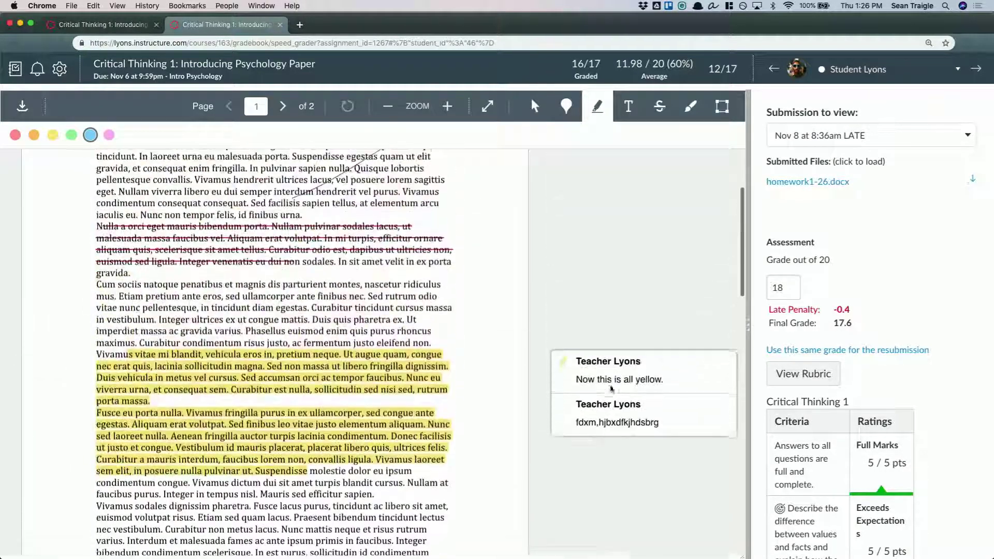
{"action": "scroll", "coordinate": [611, 388], "scroll_direction": "down", "scroll_amount": 10}
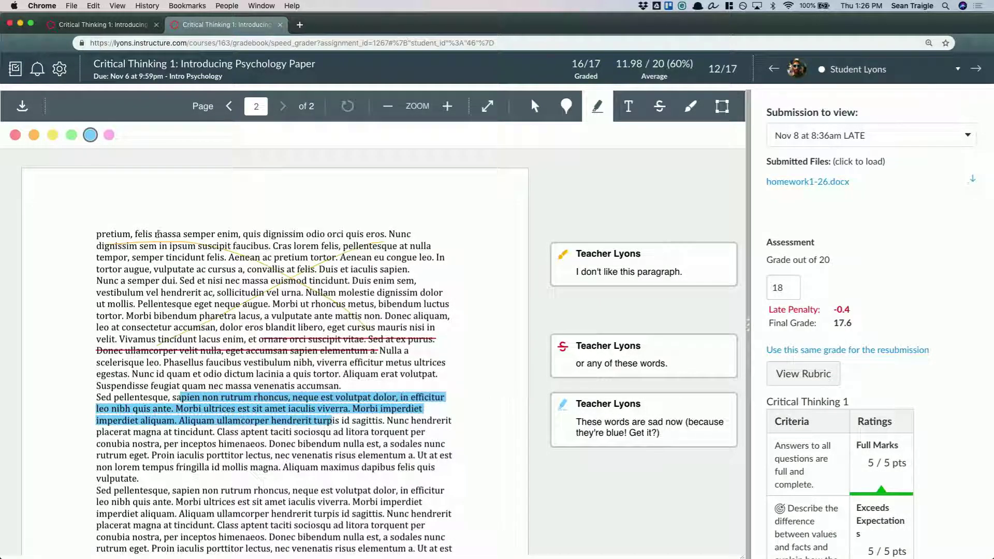
{"action": "scroll", "coordinate": [530, 464], "scroll_direction": "down", "scroll_amount": 3}
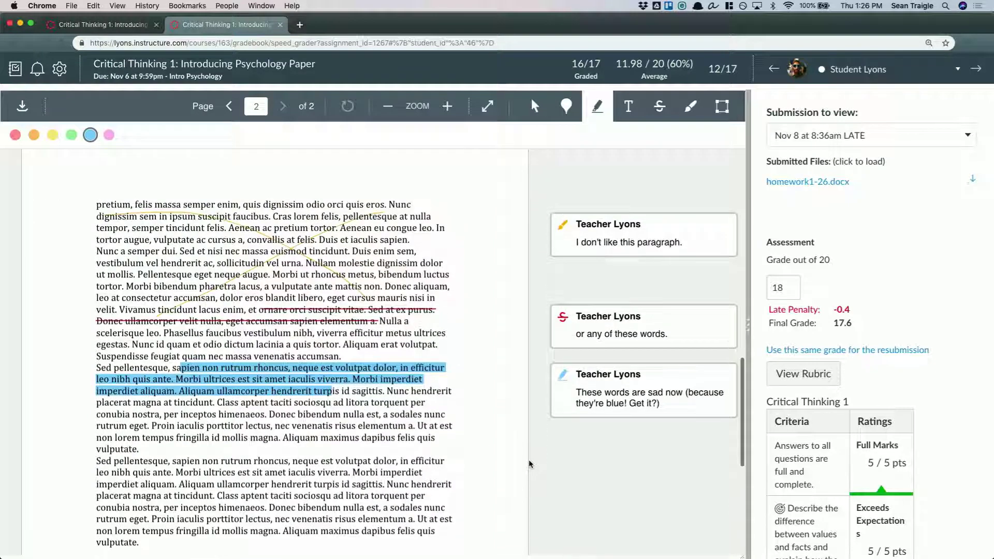
{"action": "left_click", "coordinate": [715, 242]}
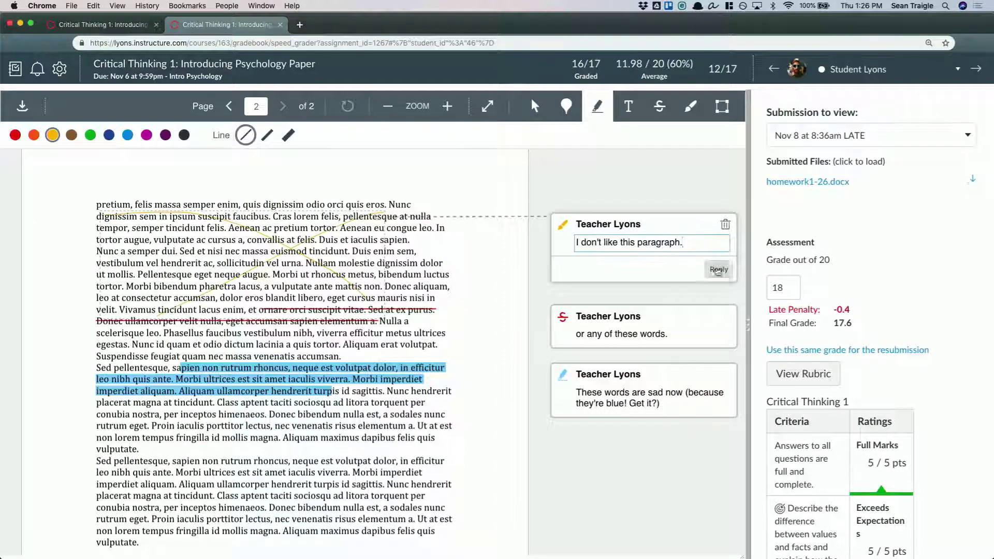
{"action": "left_click", "coordinate": [717, 269]}
{"action": "type", "text": "But I love this paragraph!"}
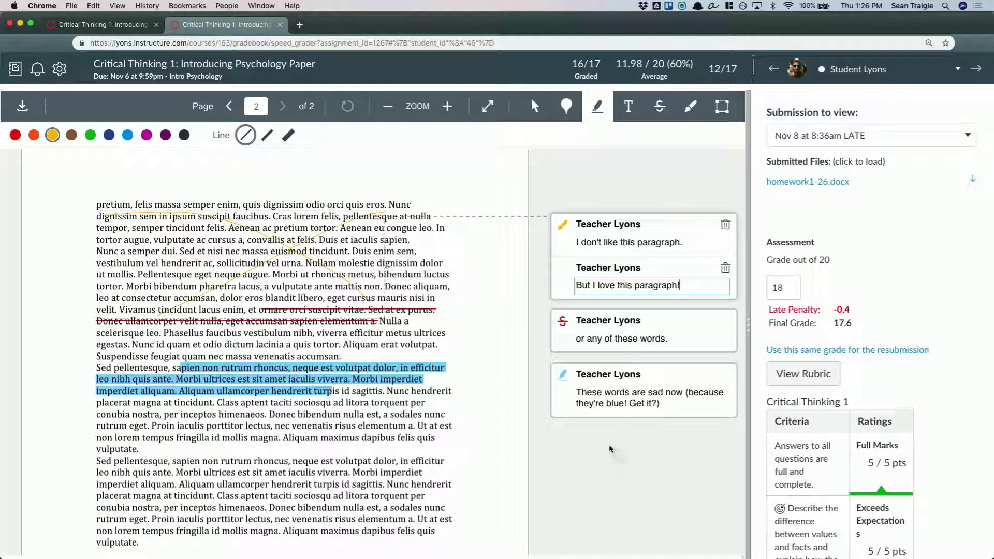
Post the reply to the drawn X's comment and check the list of dated submission attempts, keeping the Nov 8 at 8:36am one
{"action": "key", "text": "Return"}
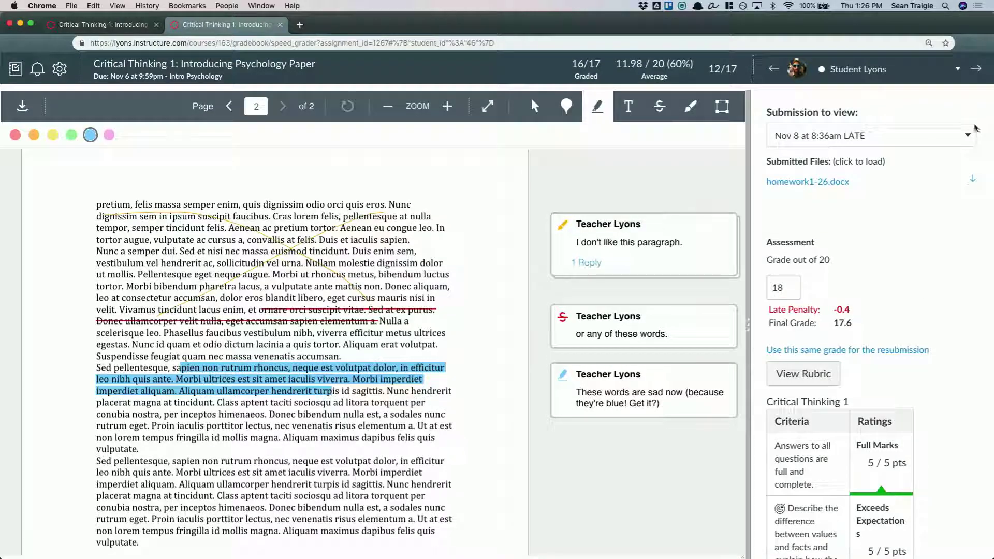
{"action": "left_click", "coordinate": [966, 135]}
{"action": "scroll", "coordinate": [880, 155], "scroll_direction": "up", "scroll_amount": 5}
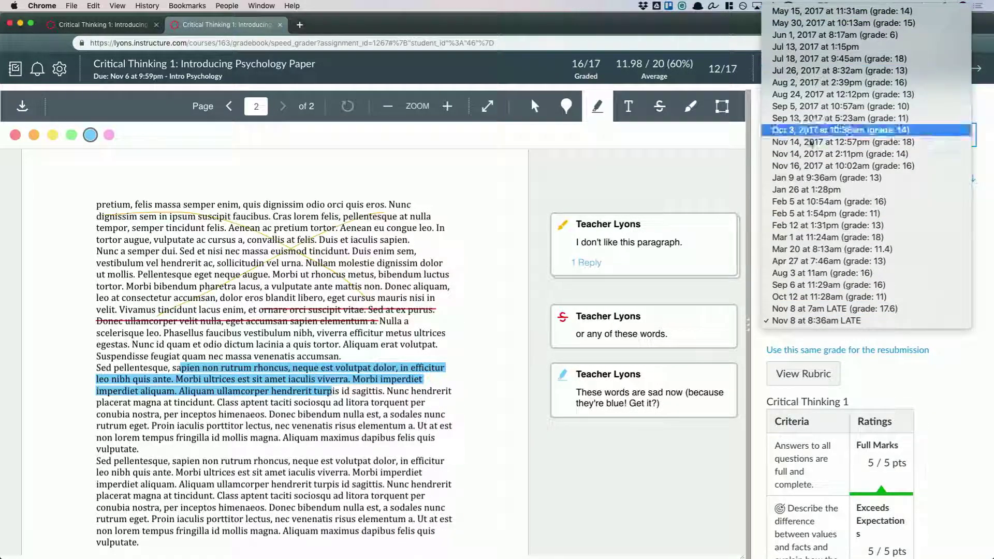
{"action": "left_click", "coordinate": [957, 385]}
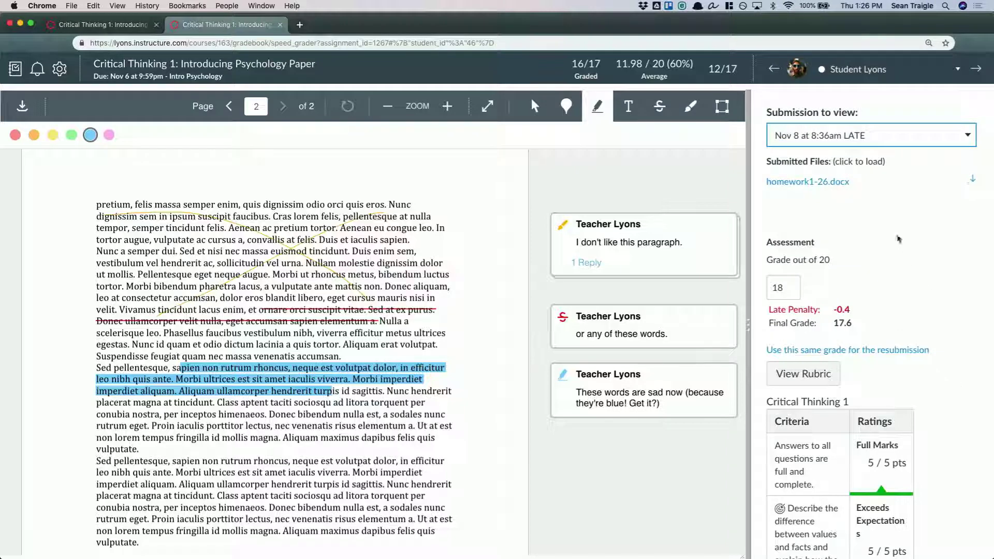
Rate the Critical Thinking 1 rubric criteria 3, 3, 5 and 3 points in order and save the assessment
{"action": "scroll", "coordinate": [827, 261], "scroll_direction": "down", "scroll_amount": 3}
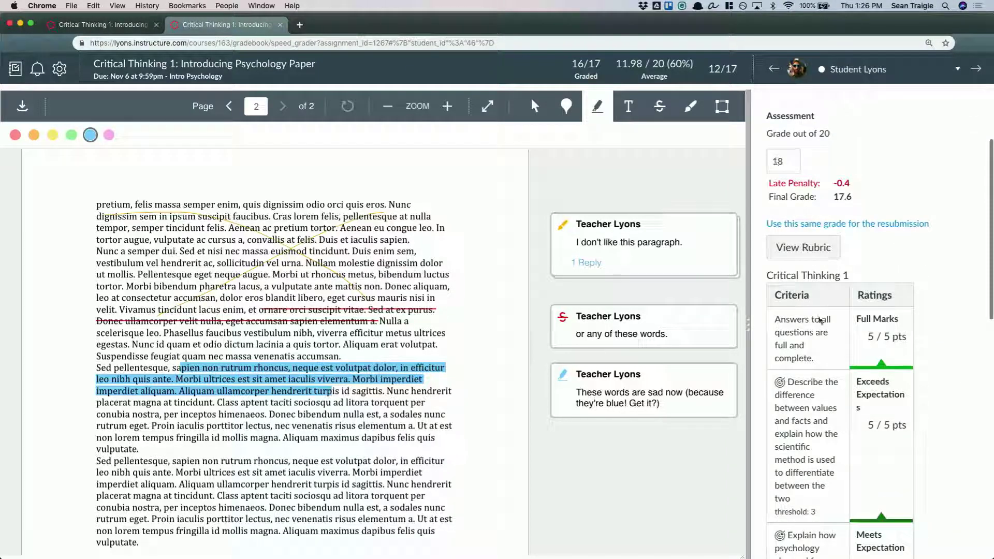
{"action": "left_click", "coordinate": [816, 254]}
{"action": "left_click", "coordinate": [963, 228]}
{"action": "left_click", "coordinate": [965, 300]}
{"action": "left_click", "coordinate": [894, 437]}
{"action": "scroll", "coordinate": [895, 437], "scroll_direction": "down", "scroll_amount": 4}
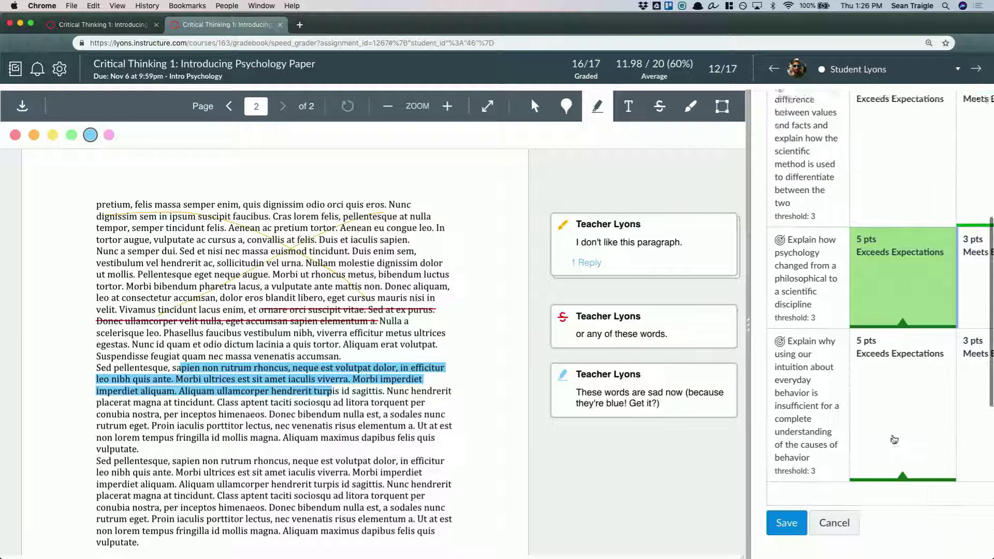
{"action": "left_click", "coordinate": [976, 382]}
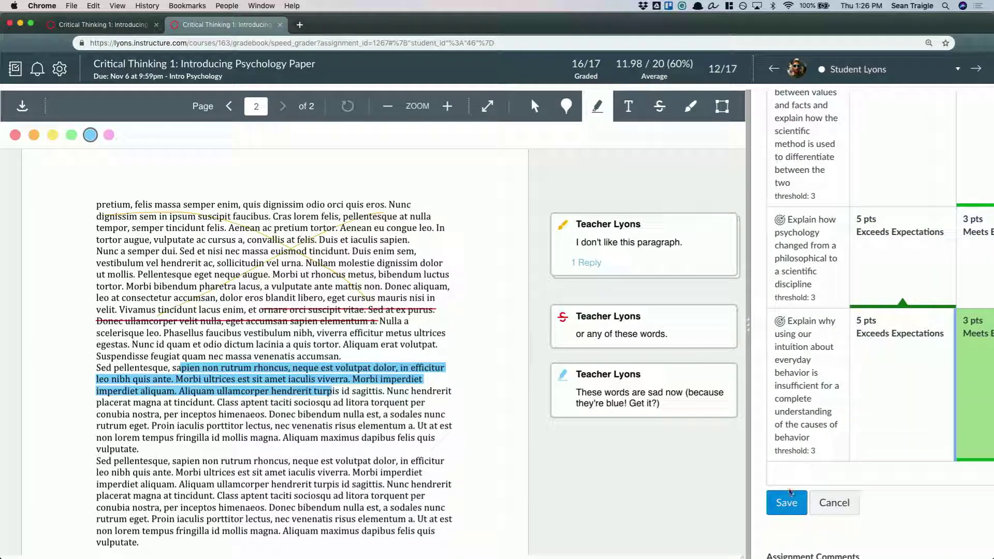
{"action": "left_click", "coordinate": [787, 498]}
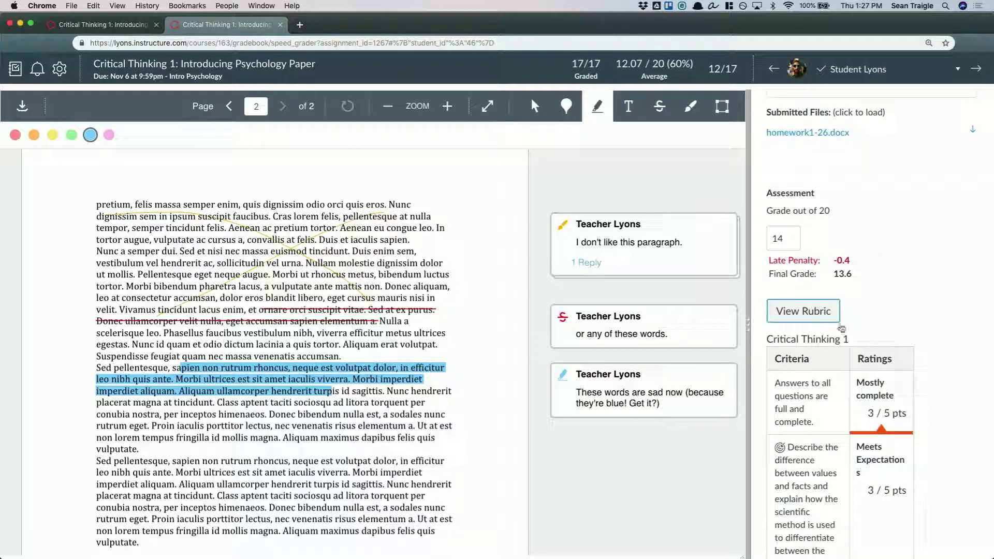
Play the media comment among the assignment comments, close the player, and go to the new comment field
{"action": "scroll", "coordinate": [943, 420], "scroll_direction": "down", "scroll_amount": 10}
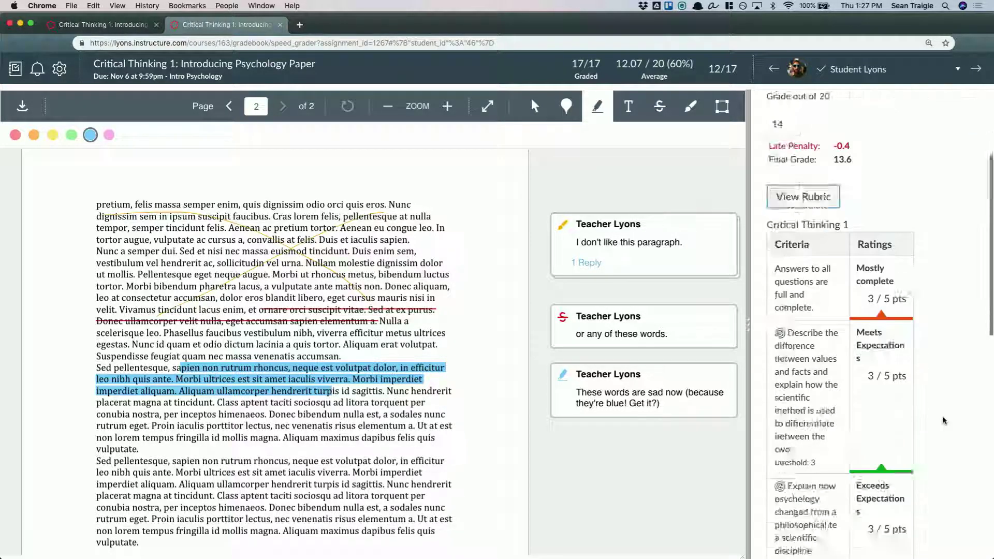
{"action": "scroll", "coordinate": [943, 420], "scroll_direction": "down", "scroll_amount": 4}
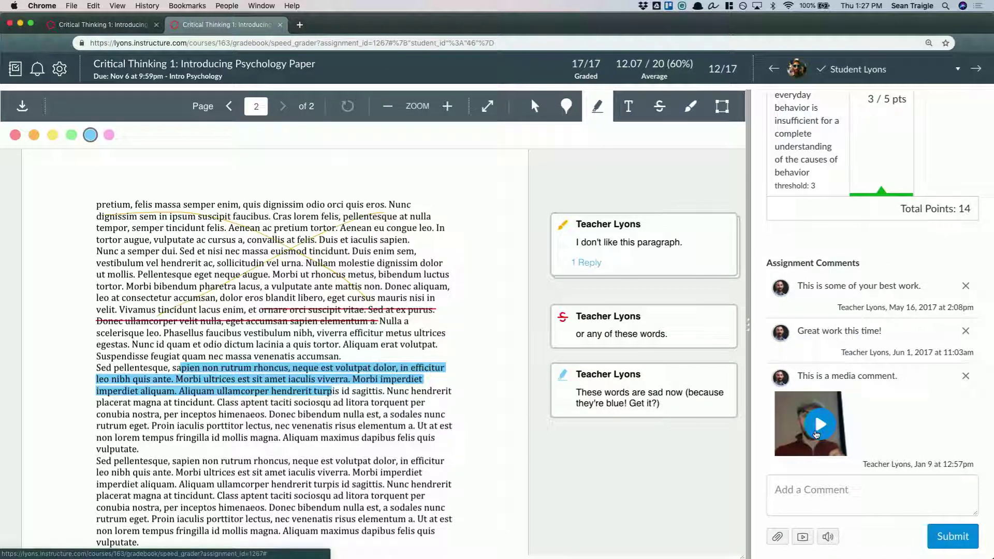
{"action": "left_click", "coordinate": [816, 435]}
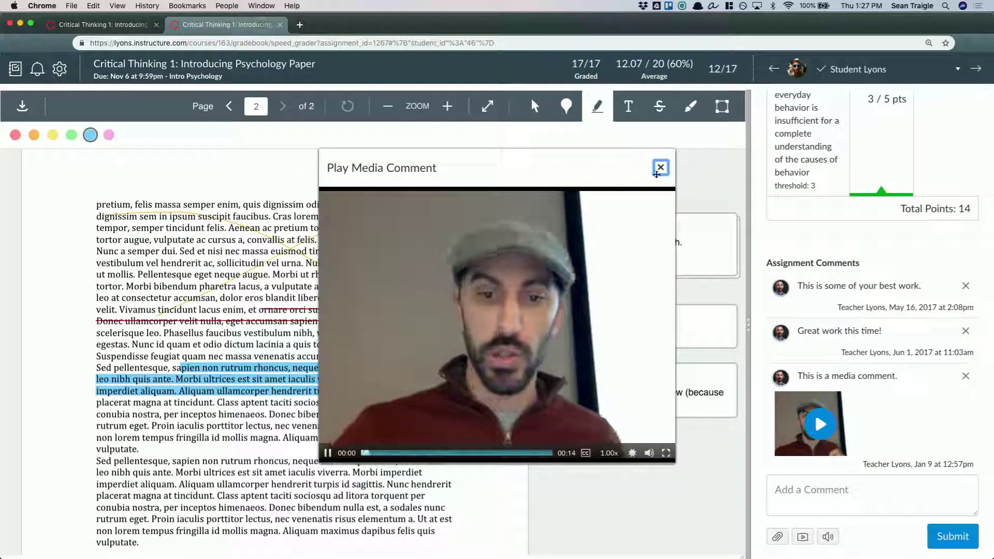
{"action": "left_click", "coordinate": [660, 169]}
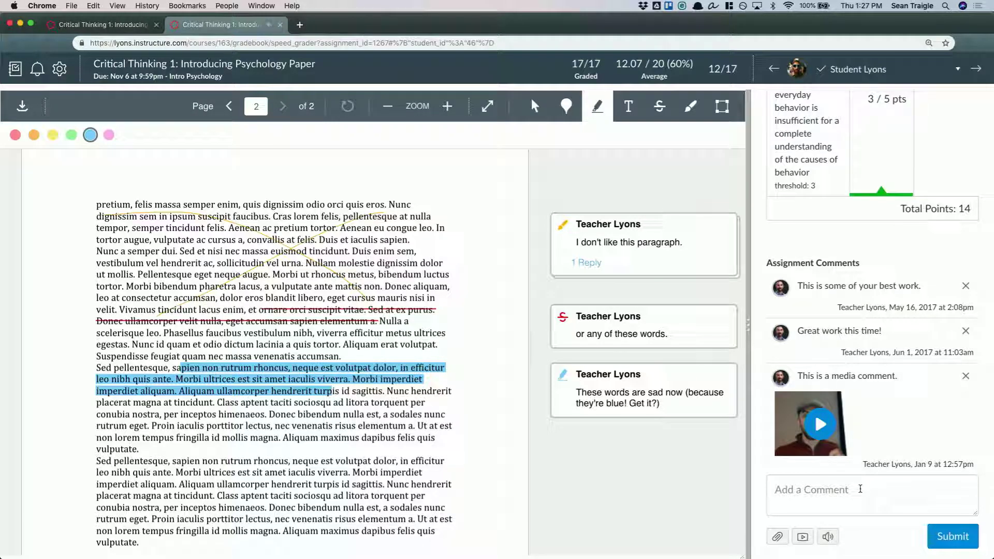
{"action": "left_click", "coordinate": [859, 489]}
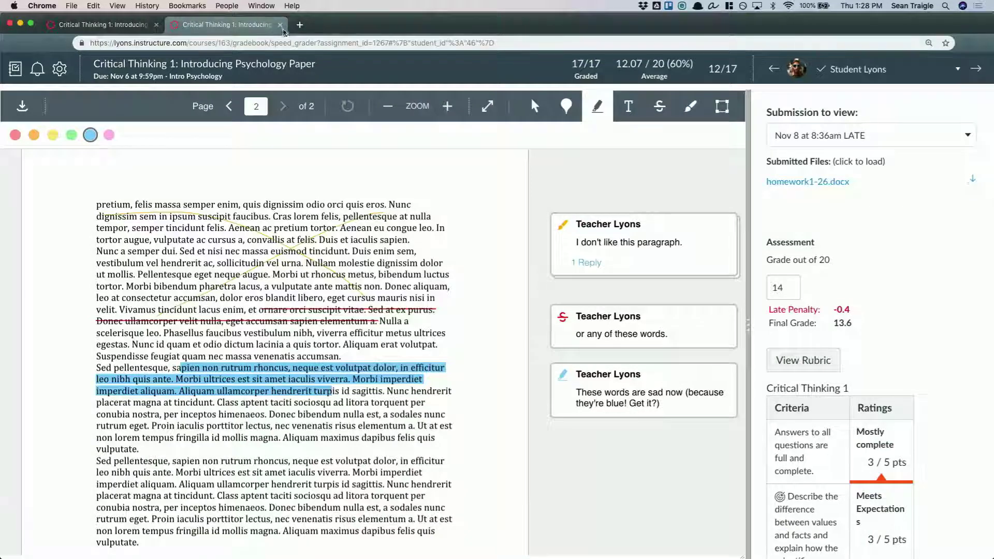
Close SpeedGrader, open the course's Grades page, and look across the assignment columns
{"action": "left_click", "coordinate": [280, 25]}
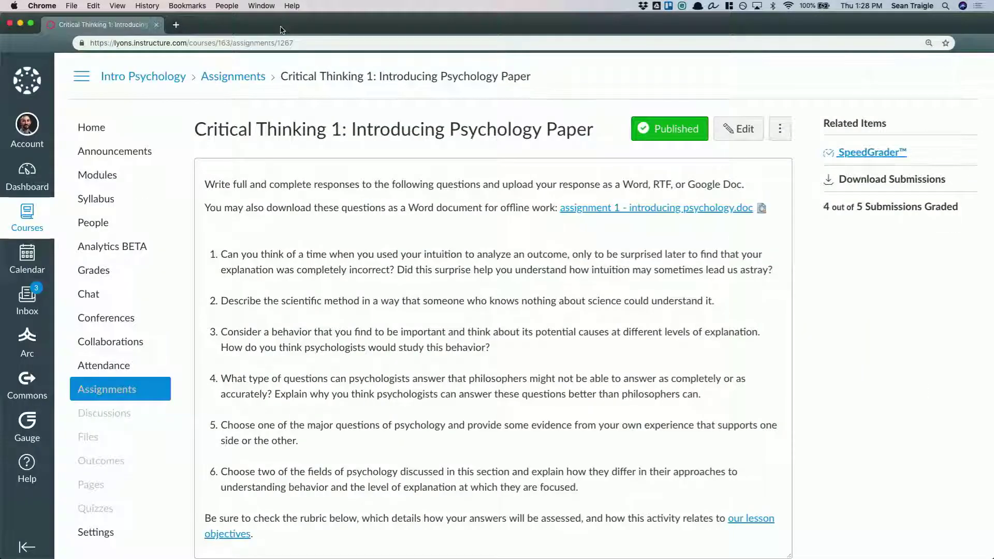
{"action": "left_click", "coordinate": [108, 280]}
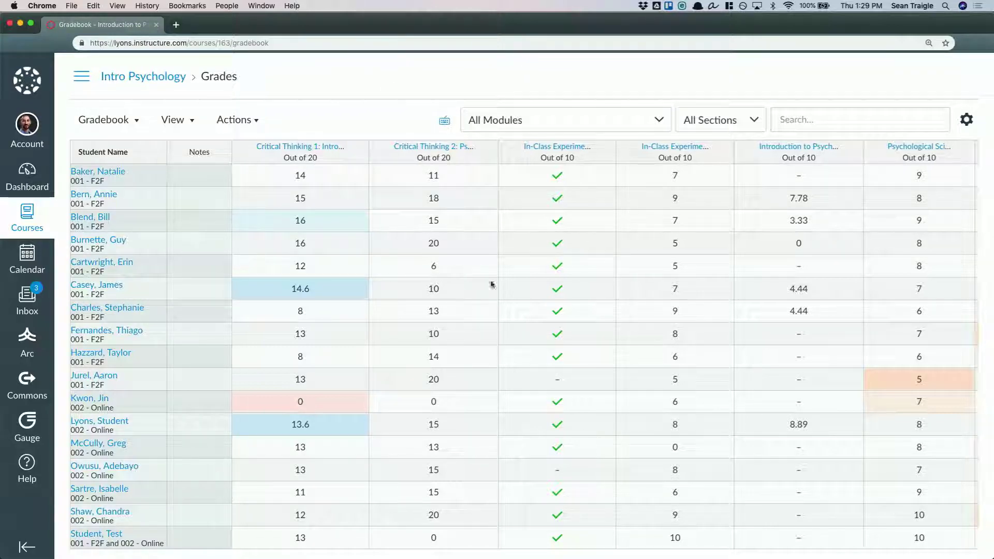
{"action": "scroll", "coordinate": [535, 326], "scroll_direction": "right", "scroll_amount": 10}
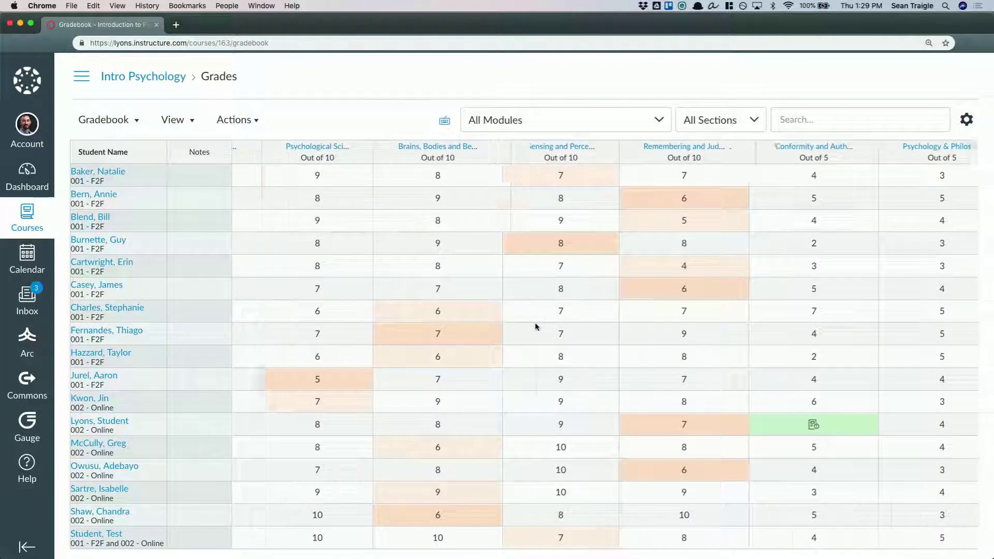
{"action": "scroll", "coordinate": [535, 326], "scroll_direction": "right", "scroll_amount": 10}
{"action": "scroll", "coordinate": [536, 326], "scroll_direction": "left", "scroll_amount": 5}
{"action": "scroll", "coordinate": [535, 322], "scroll_direction": "left", "scroll_amount": 10}
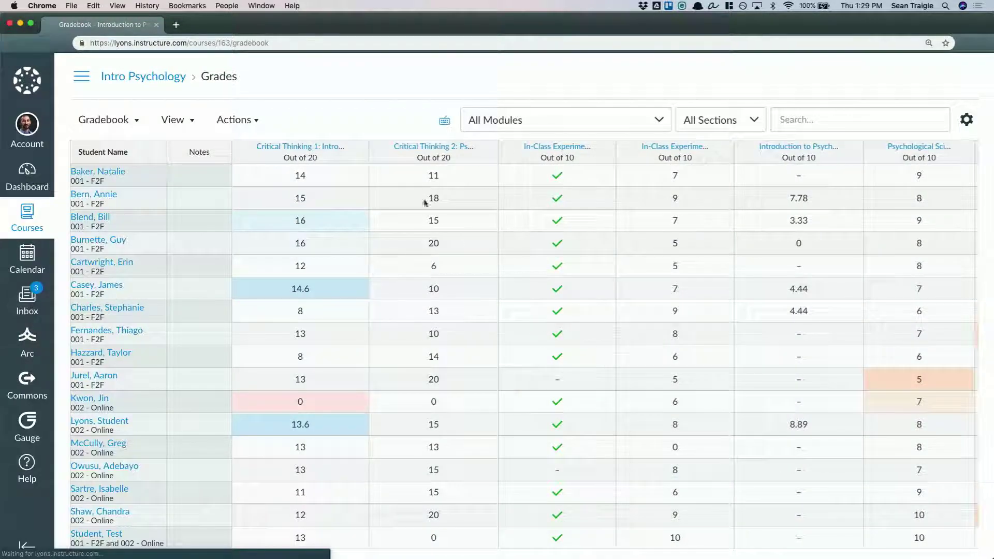
Open the Critical Thinking 1 assignment from its gradebook column heading and return to the Grades page
{"action": "left_click", "coordinate": [301, 147]}
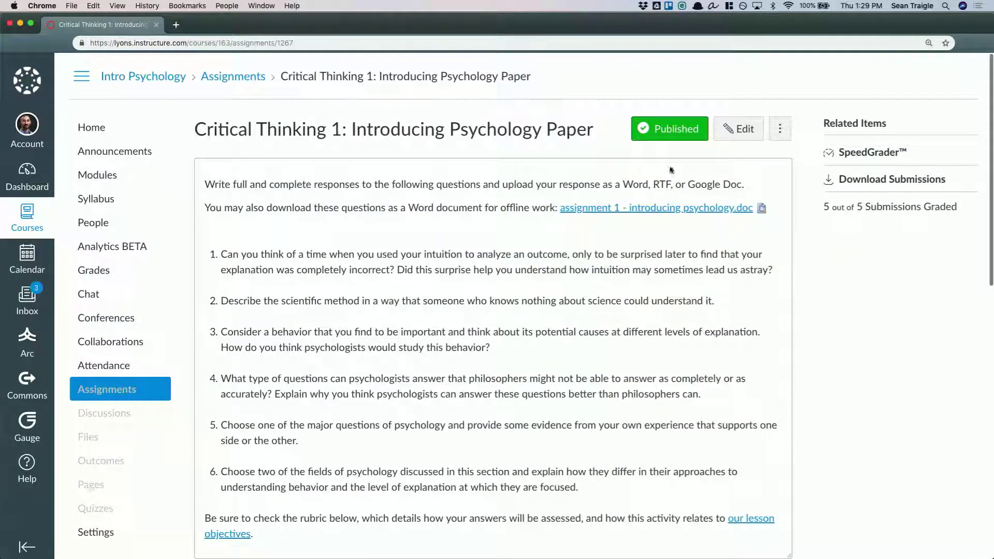
{"action": "left_click", "coordinate": [117, 271]}
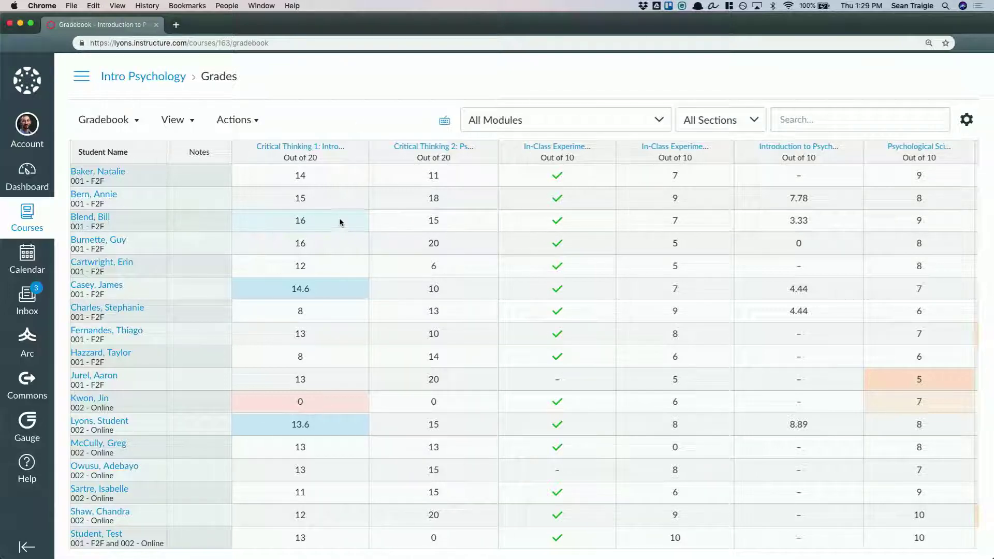
Review the gradebook's status color legend, close it, and examine the highlighted cells across the assignment columns
{"action": "scroll", "coordinate": [369, 372], "scroll_direction": "right", "scroll_amount": 5}
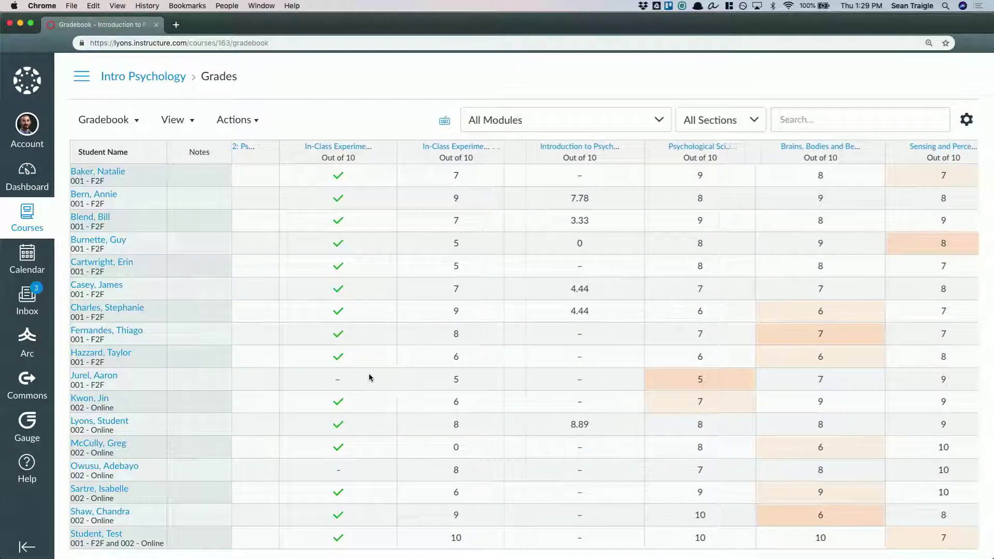
{"action": "left_click", "coordinate": [191, 129]}
{"action": "left_click", "coordinate": [167, 200]}
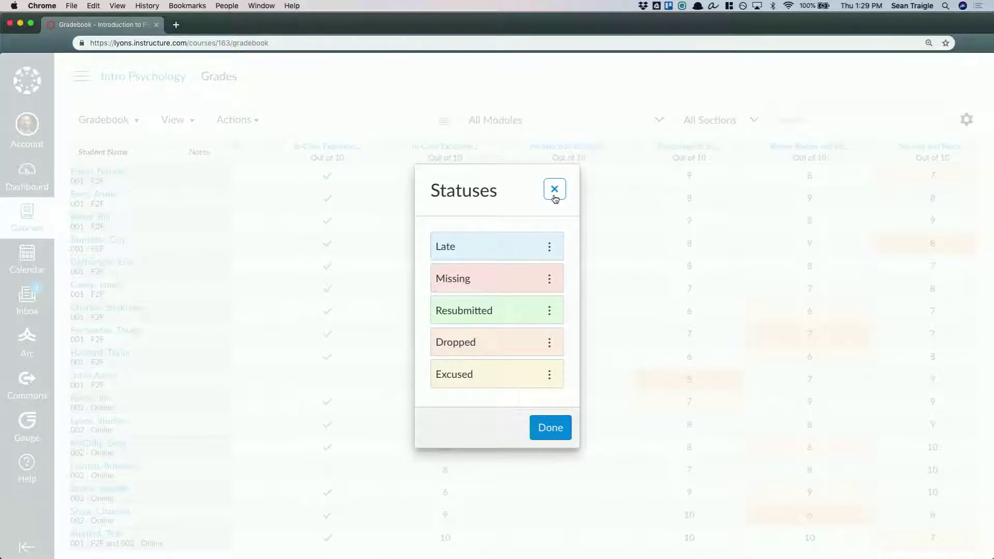
{"action": "left_click", "coordinate": [554, 190]}
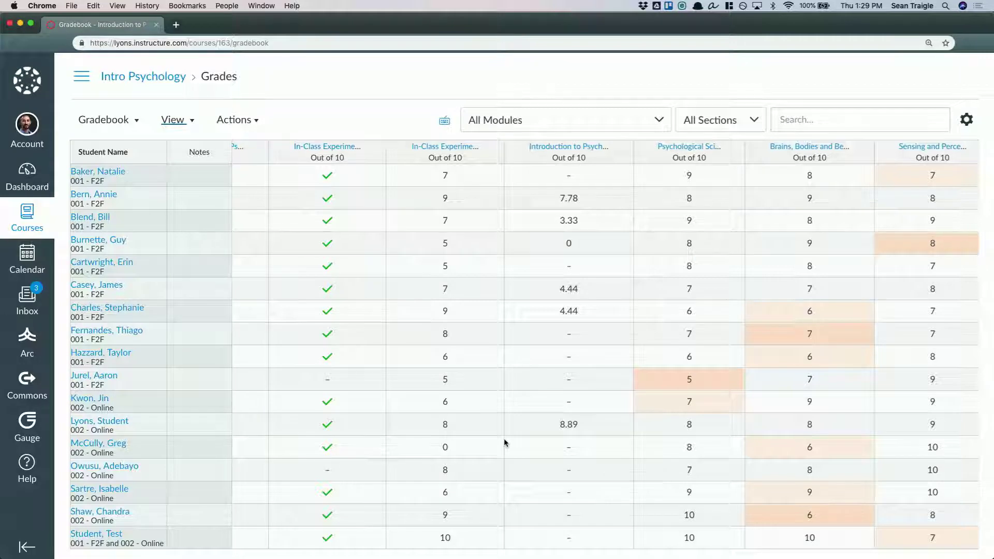
{"action": "scroll", "coordinate": [504, 438], "scroll_direction": "right", "scroll_amount": 10}
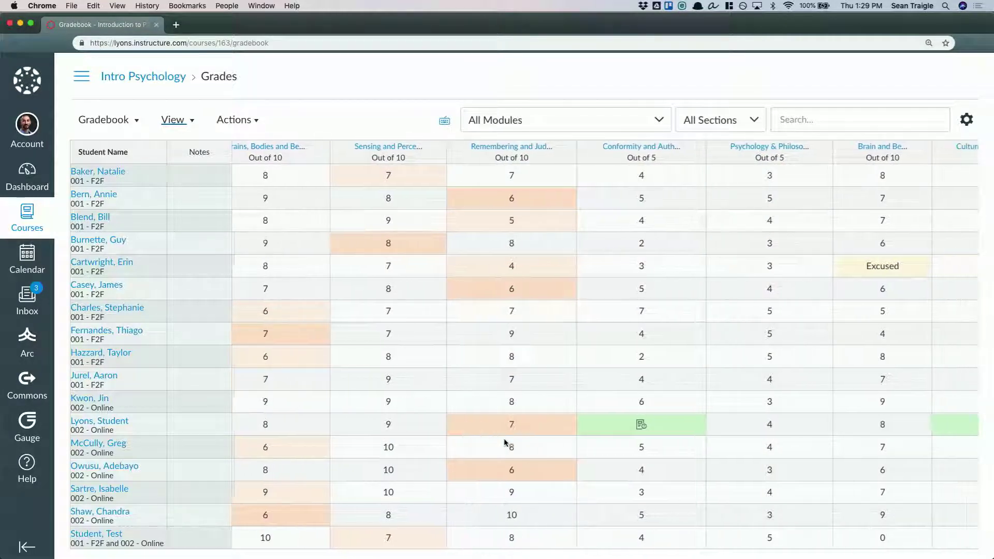
{"action": "scroll", "coordinate": [504, 438], "scroll_direction": "right", "scroll_amount": 4}
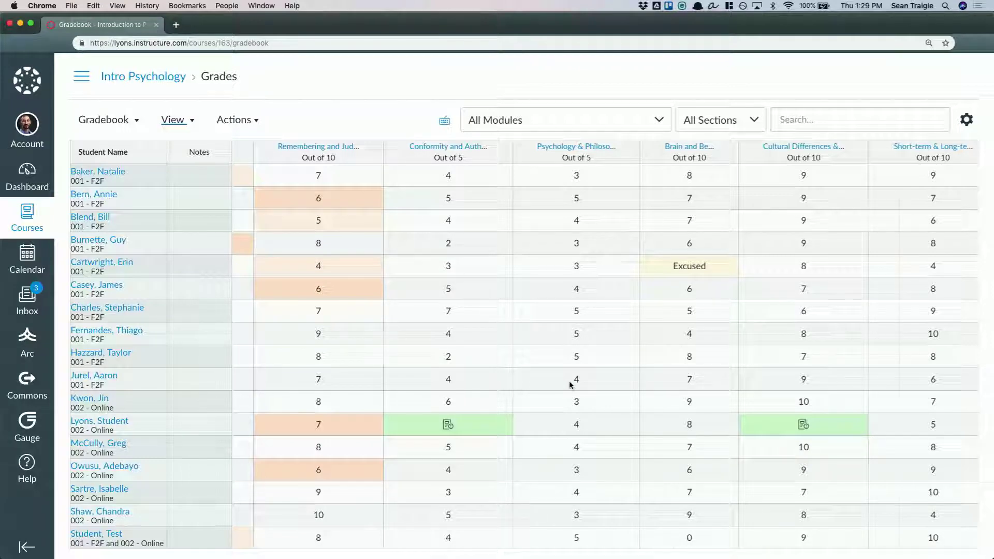
{"action": "scroll", "coordinate": [570, 385], "scroll_direction": "left", "scroll_amount": 7}
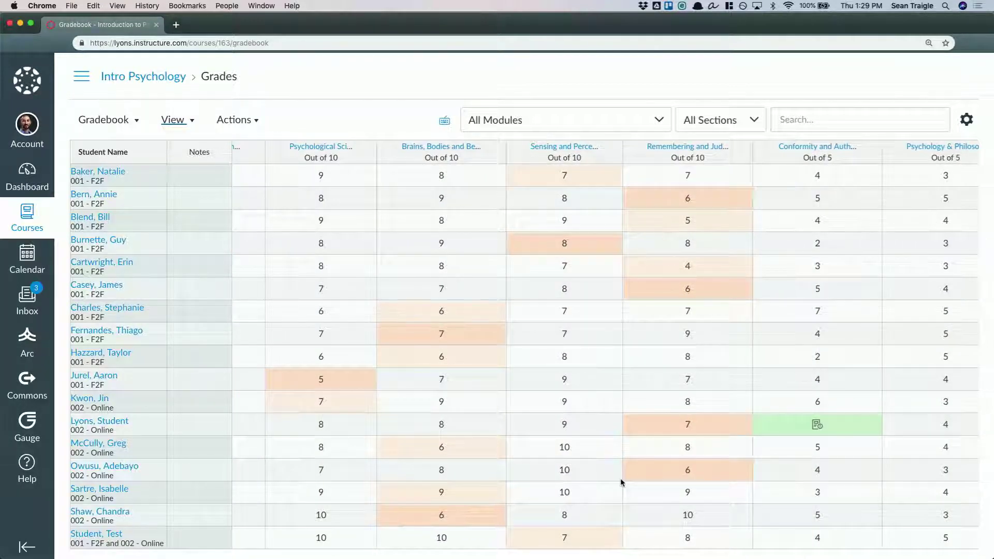
{"action": "scroll", "coordinate": [483, 406], "scroll_direction": "right", "scroll_amount": 5}
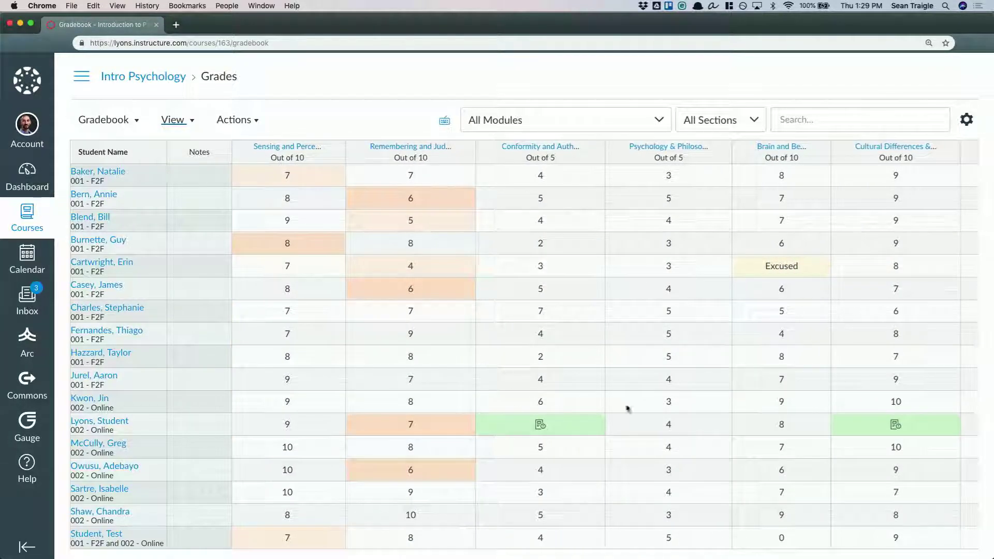
{"action": "scroll", "coordinate": [535, 313], "scroll_direction": "left", "scroll_amount": 12}
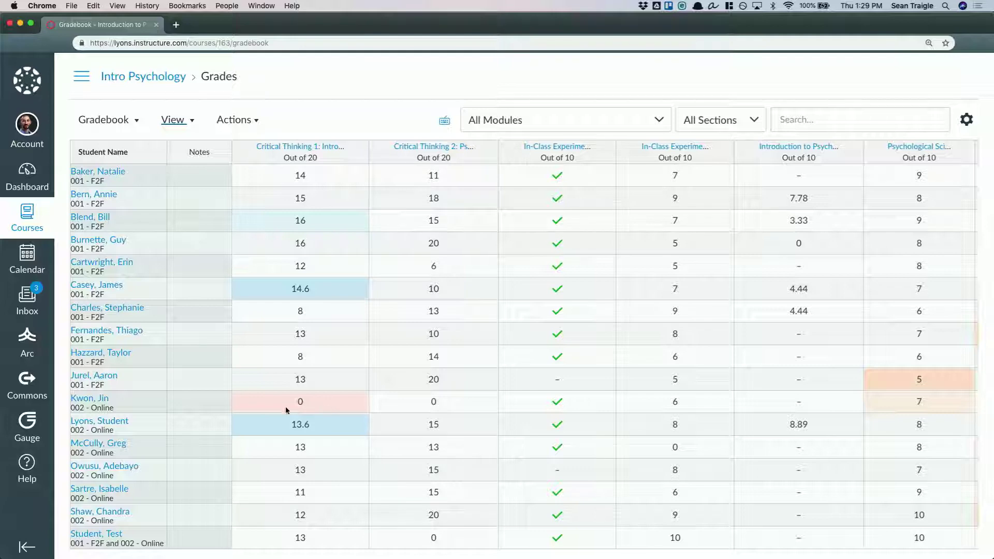
Open the submission details of the late 13.6 grade for Critical Thinking 1, review its status and comments, and close them
{"action": "left_click", "coordinate": [336, 428]}
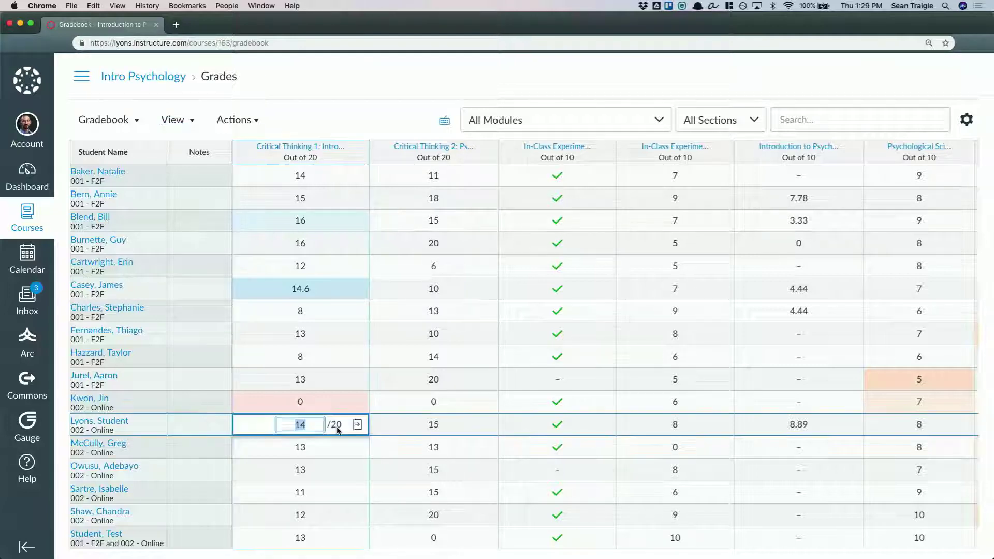
{"action": "left_click", "coordinate": [357, 430]}
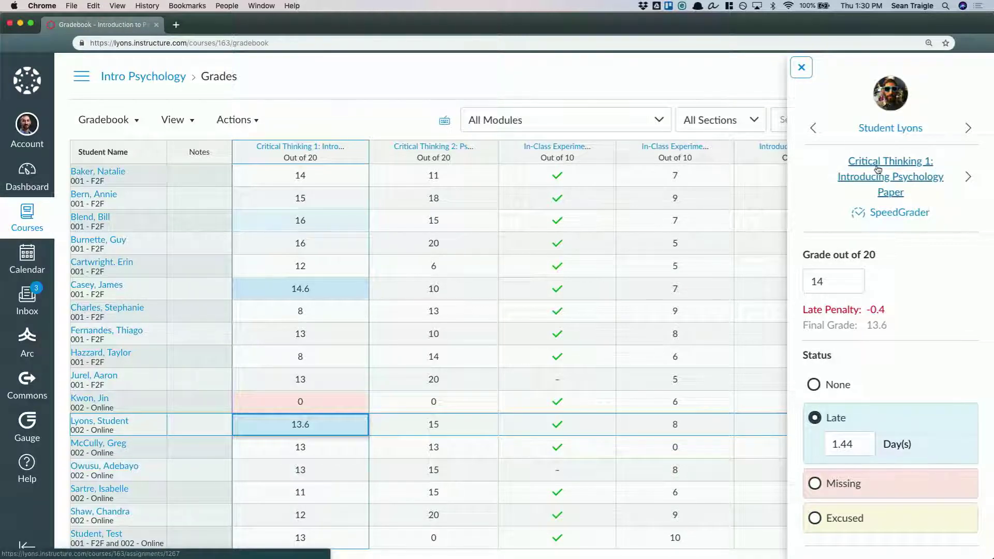
{"action": "scroll", "coordinate": [877, 358], "scroll_direction": "down", "scroll_amount": 3}
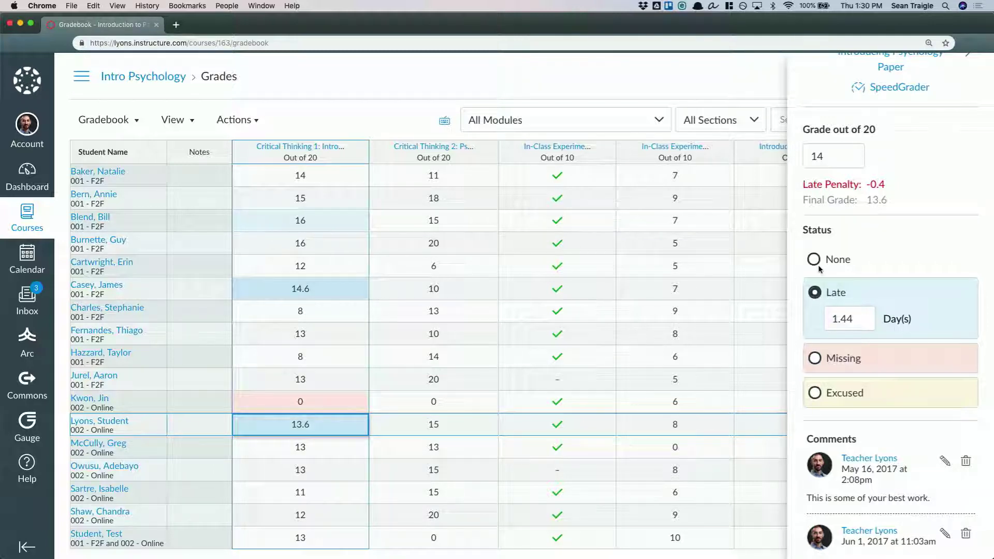
{"action": "scroll", "coordinate": [849, 424], "scroll_direction": "down", "scroll_amount": 3}
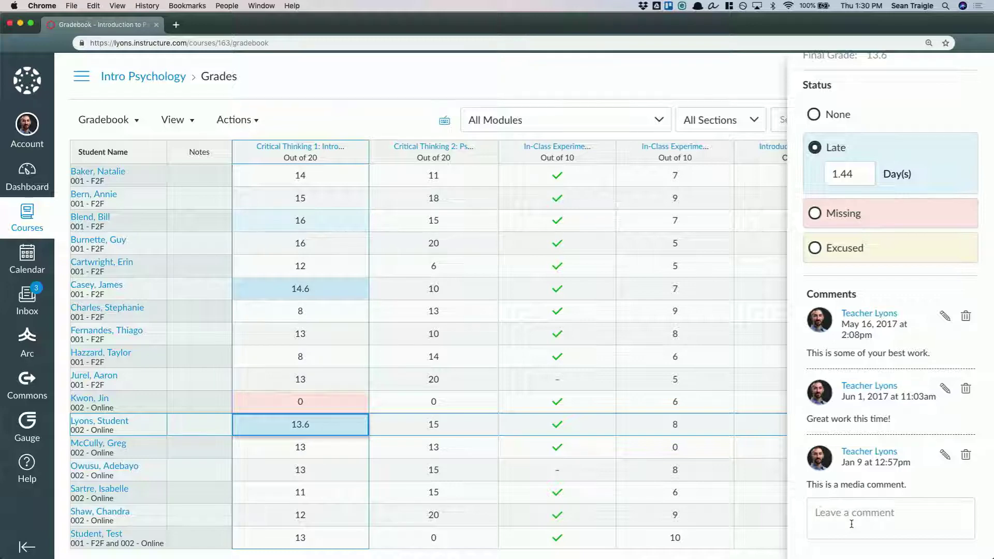
{"action": "scroll", "coordinate": [859, 451], "scroll_direction": "up", "scroll_amount": 5}
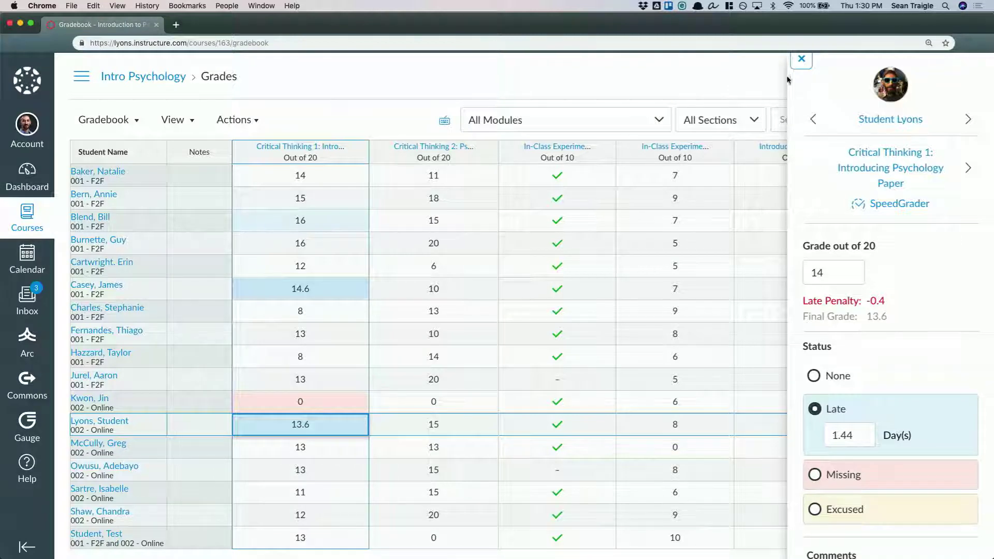
{"action": "left_click", "coordinate": [800, 61]}
Review the gradebook's late policies for missing and late submissions and leave them without saving
{"action": "left_click", "coordinate": [965, 121]}
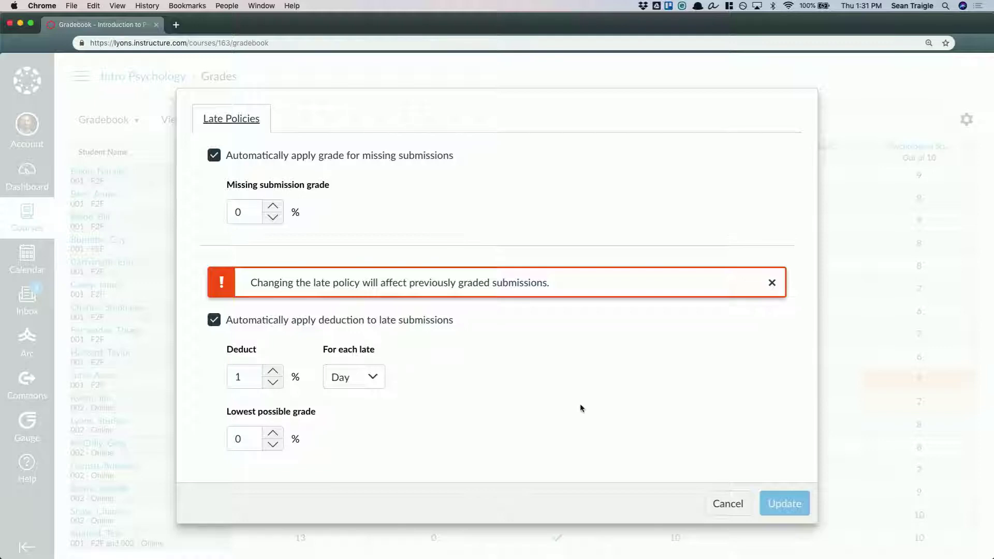
{"action": "left_click", "coordinate": [726, 505]}
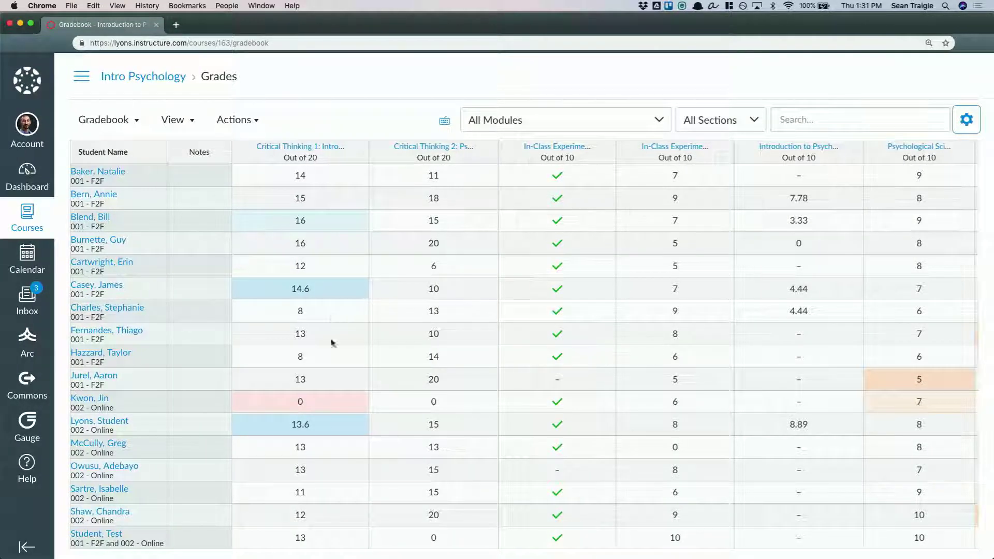
Reopen the details of the late Critical Thinking 1 grade to check the late penalty, and close them
{"action": "left_click", "coordinate": [341, 428]}
{"action": "left_click", "coordinate": [358, 424]}
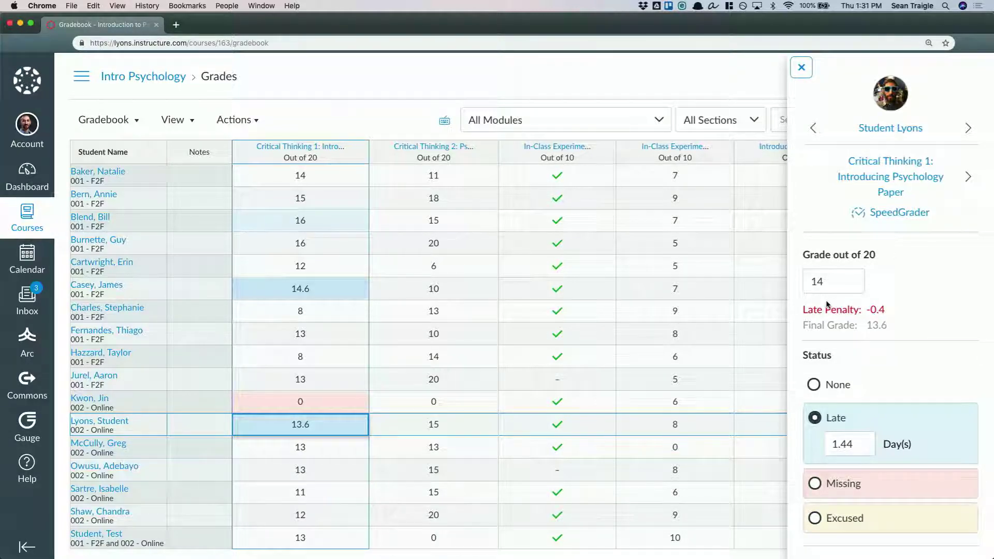
{"action": "left_click", "coordinate": [800, 70]}
Review the gradebook's options for syncing grades to SIS, importing and exporting, and leave them without choosing one
{"action": "left_click", "coordinate": [248, 120]}
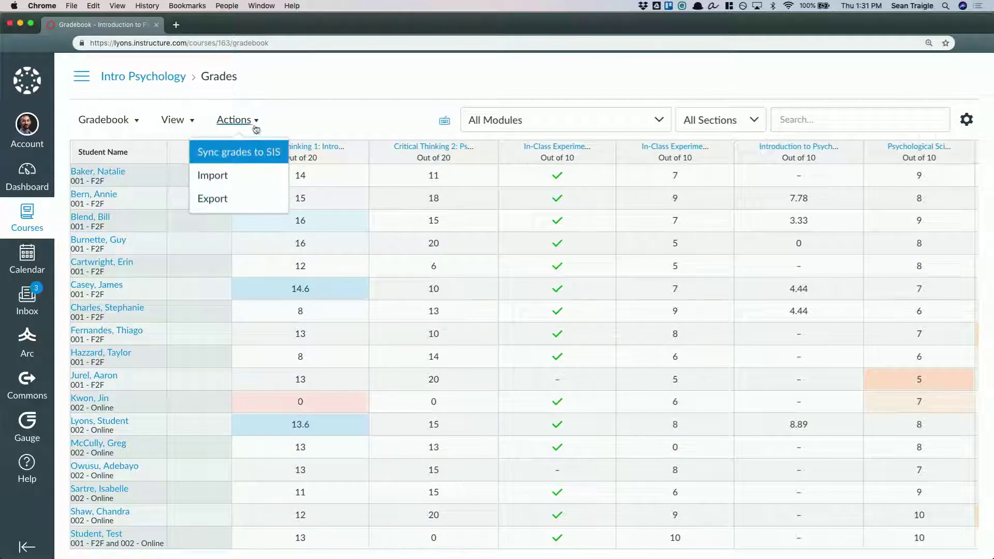
{"action": "left_click", "coordinate": [256, 121]}
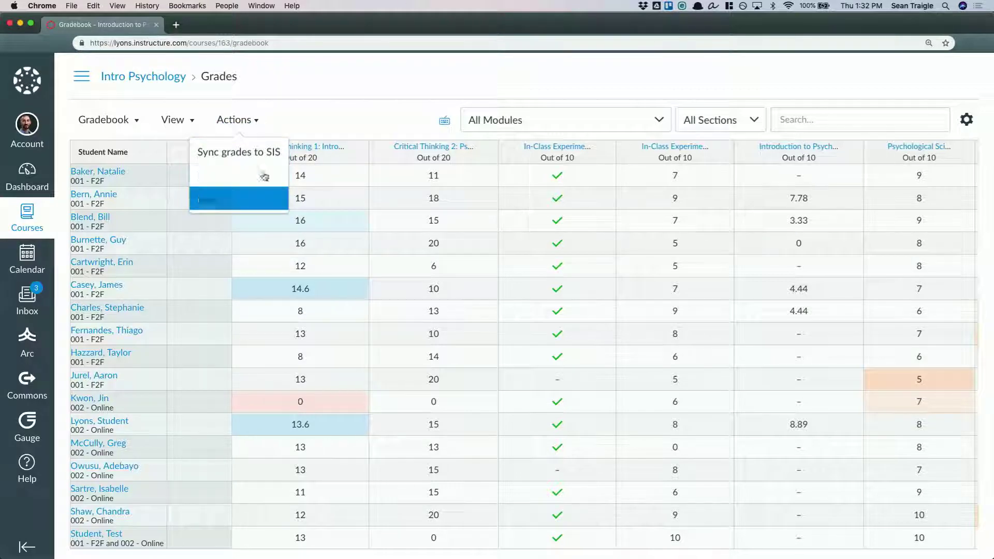
{"action": "left_click", "coordinate": [345, 113]}
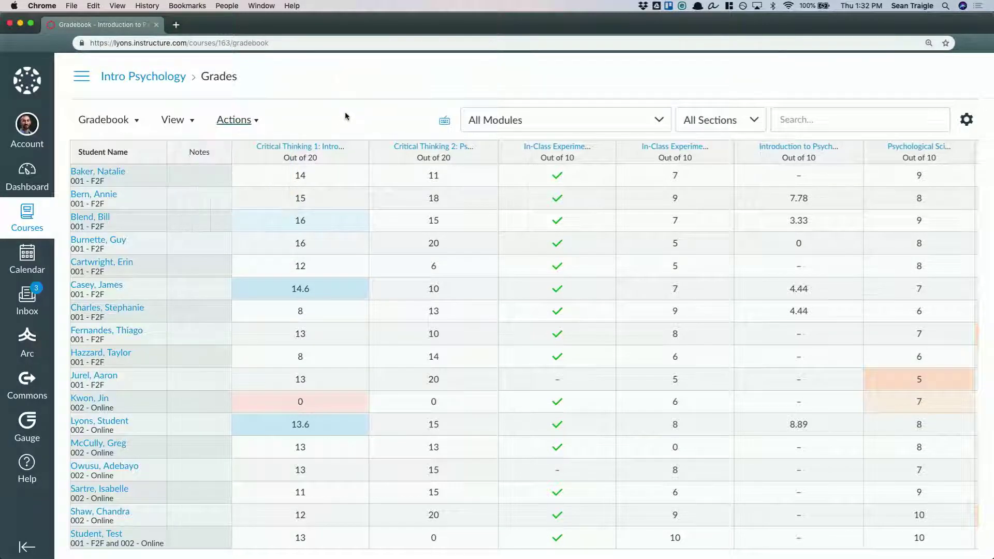
Start a message to students for Critical Thinking 1, targeting those who scored less than 15
{"action": "left_click", "coordinate": [356, 151]}
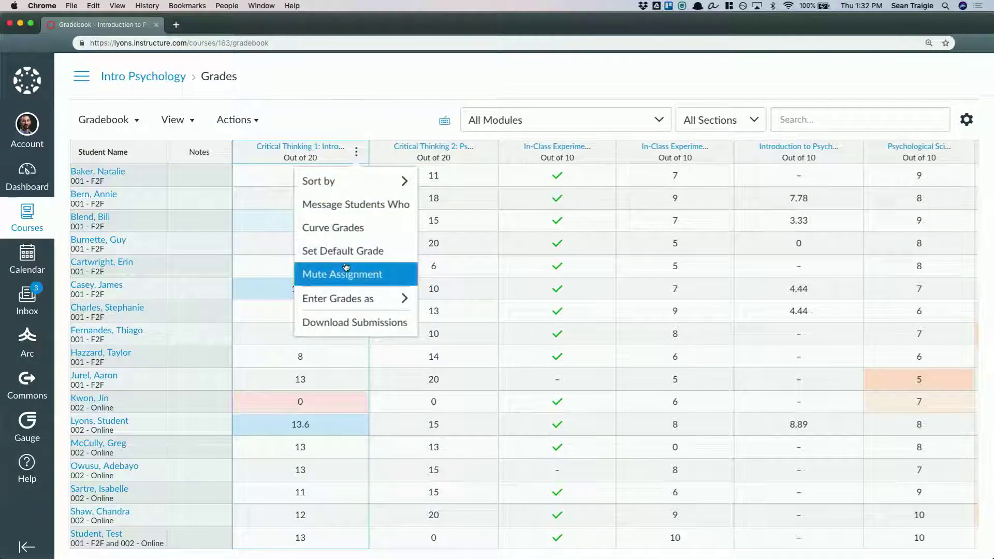
{"action": "left_click", "coordinate": [338, 204]}
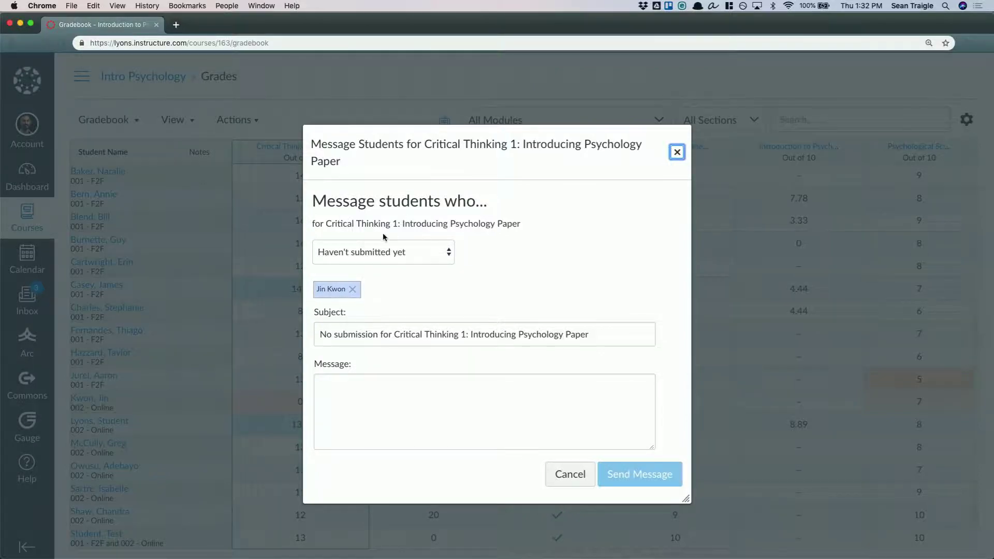
{"action": "left_click", "coordinate": [355, 248]}
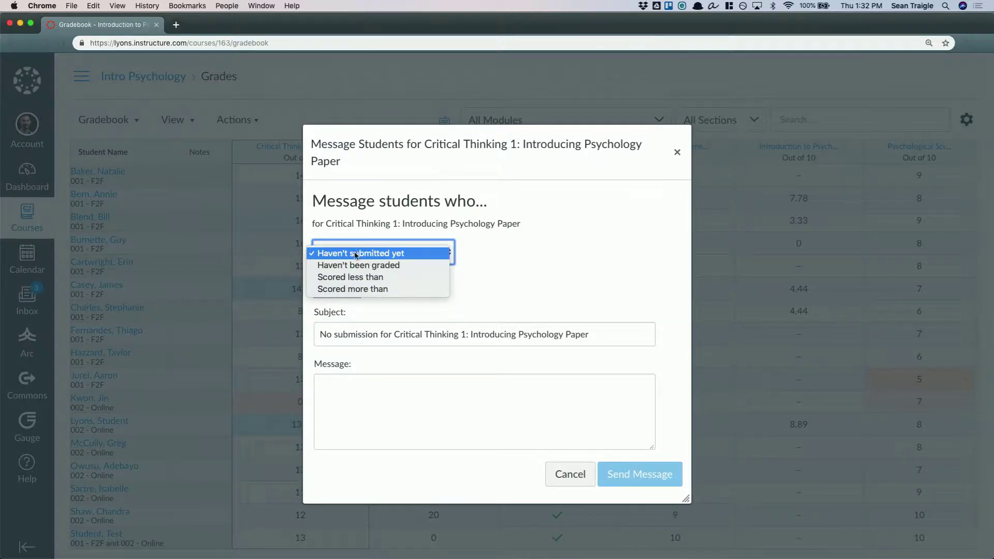
{"action": "left_click", "coordinate": [380, 276]}
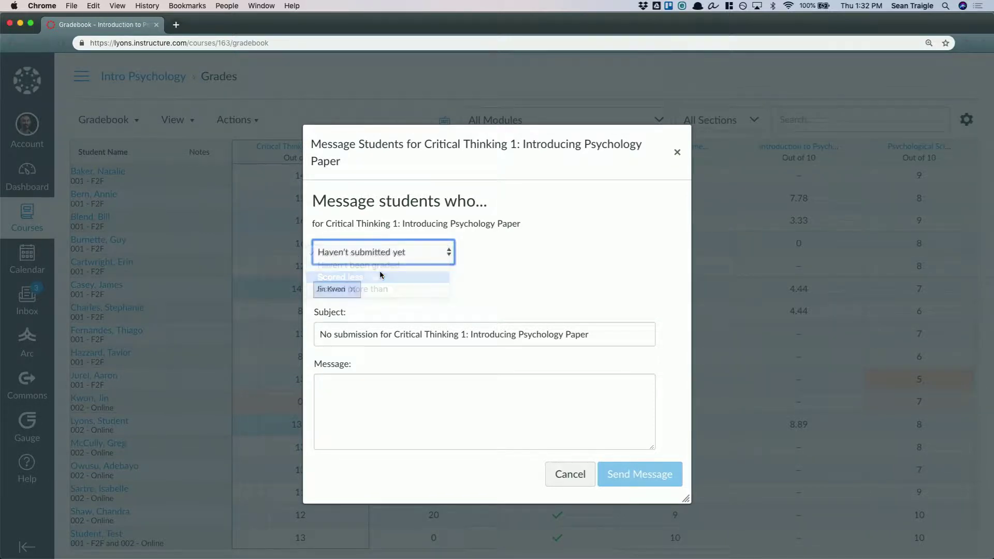
{"action": "key", "text": "Tab"}
{"action": "type", "text": "15"}
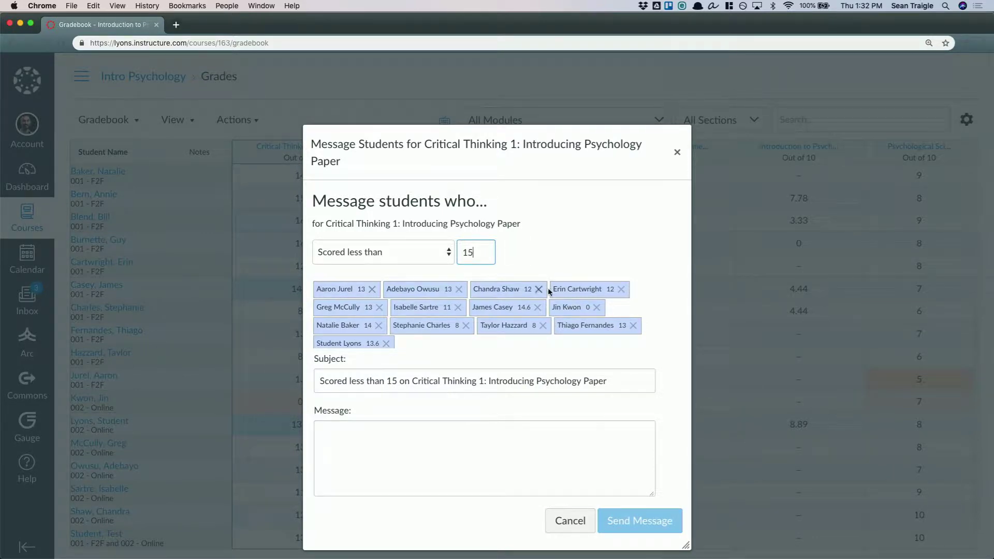
Write the message body "Please resubmit if you'd like to get a better grade."
{"action": "left_click", "coordinate": [399, 427]}
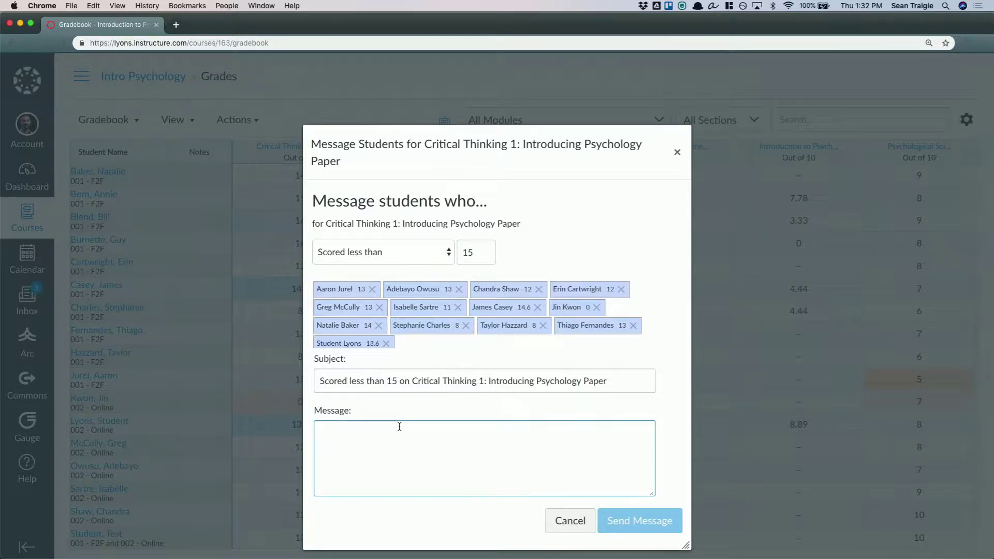
{"action": "type", "text": "Please re"}
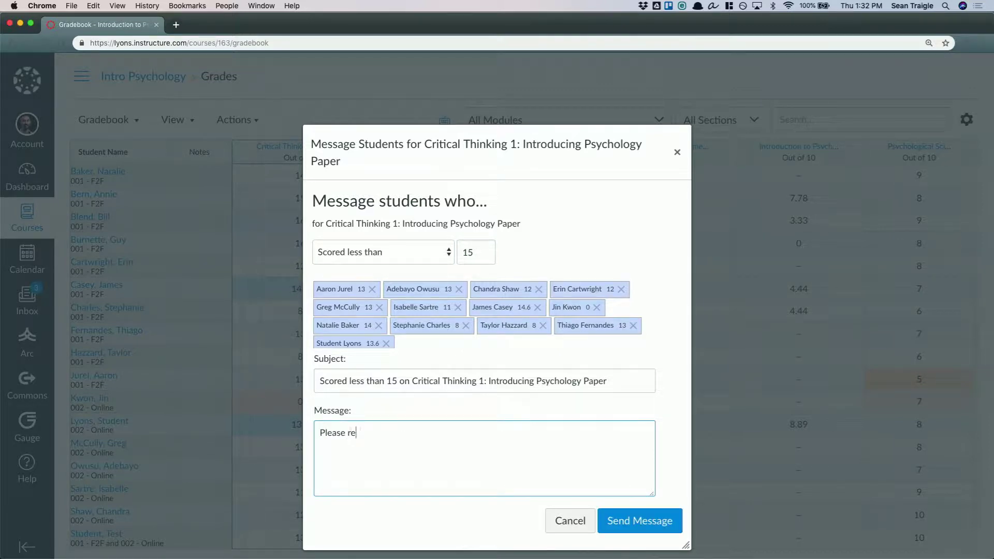
{"action": "type", "text": "submit if you'd like to get a better "}
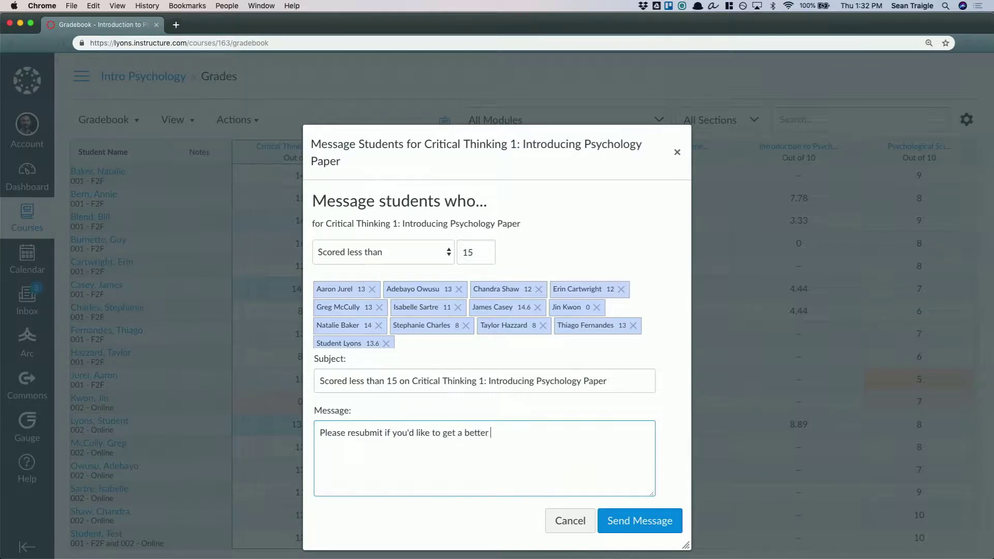
{"action": "type", "text": "grade."}
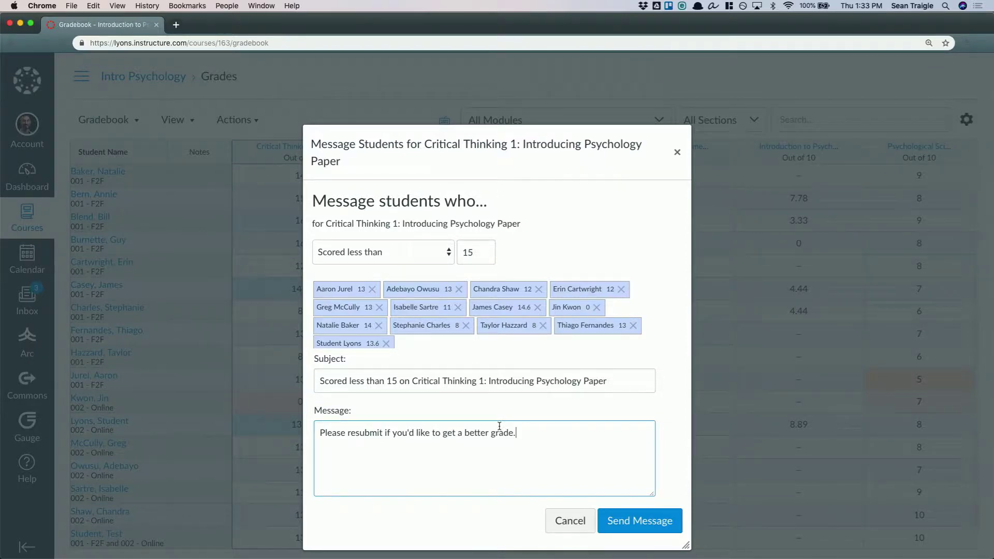
Discard the message to students and open the Introduction to Psychology quiz from the Intro Psychology course modules
{"action": "left_click", "coordinate": [571, 520]}
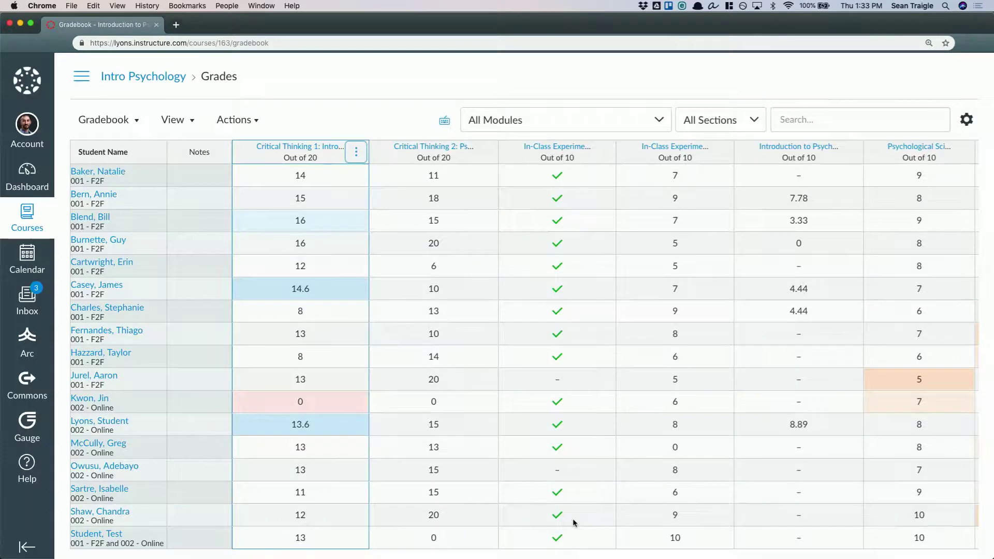
{"action": "left_click", "coordinate": [348, 78]}
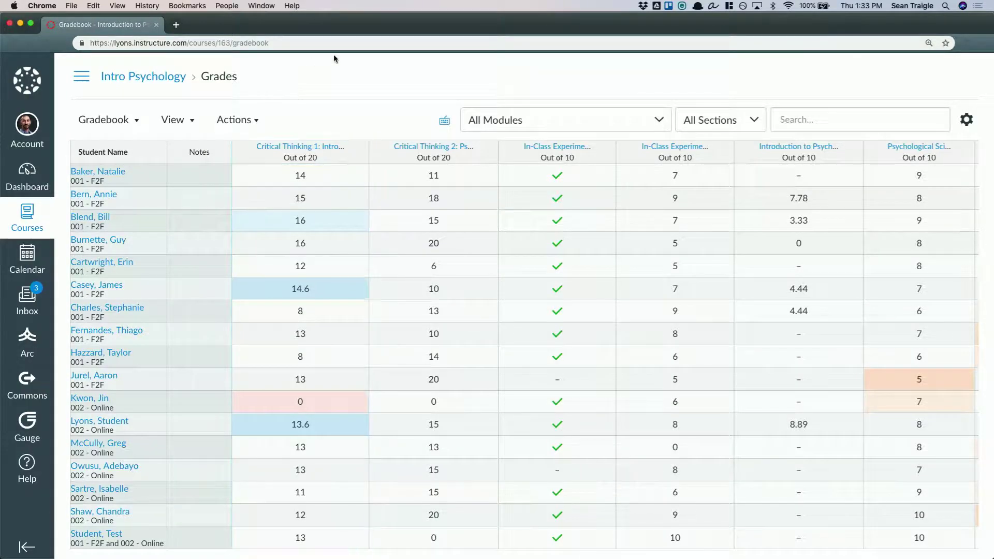
{"action": "left_click", "coordinate": [122, 75]}
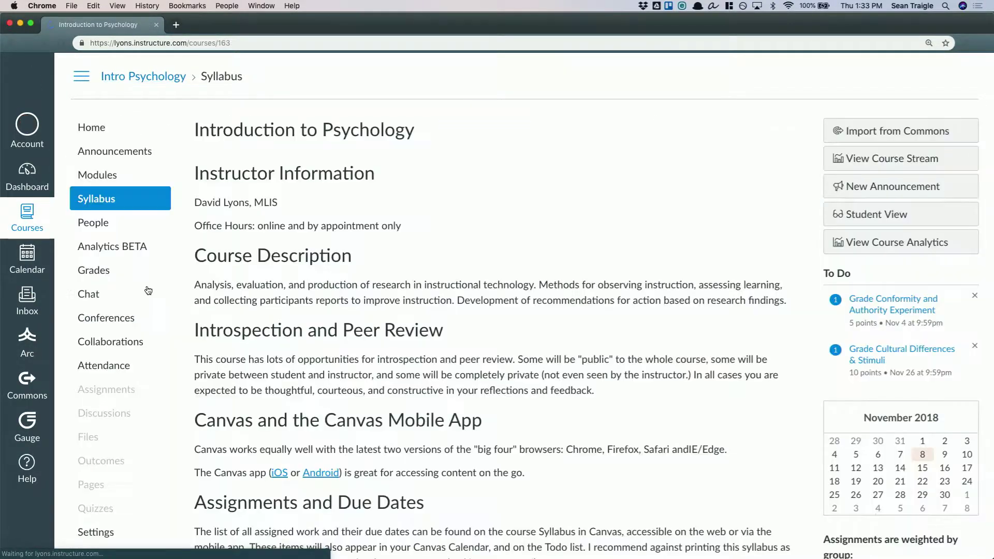
{"action": "left_click", "coordinate": [95, 177]}
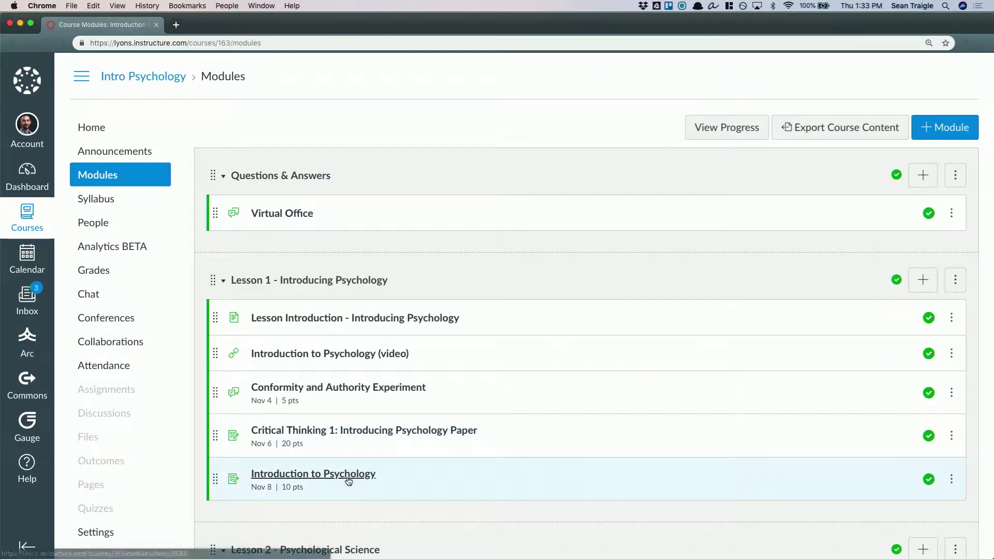
{"action": "left_click", "coordinate": [348, 475]}
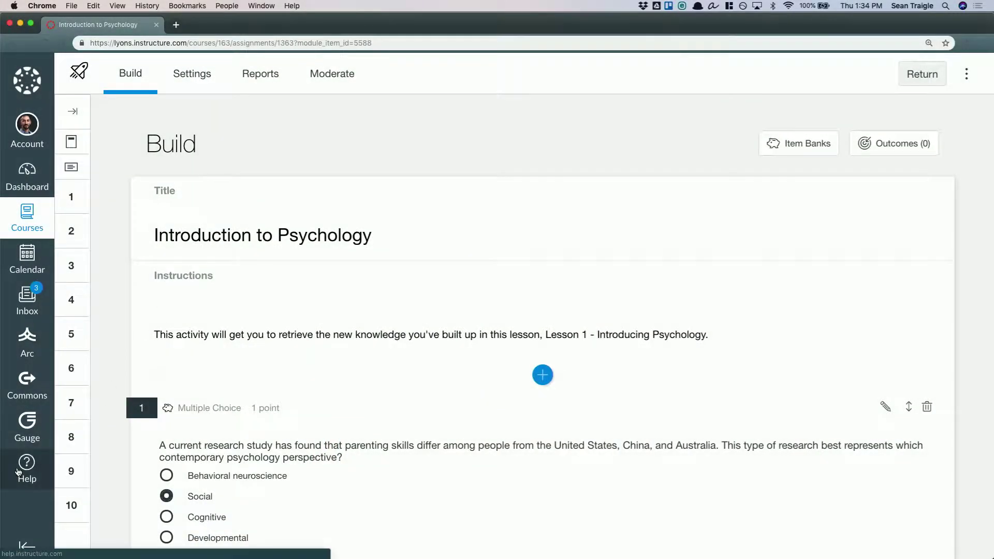
Look at the Help options and close them, and review the quiz's question types down to the last question
{"action": "left_click", "coordinate": [22, 473]}
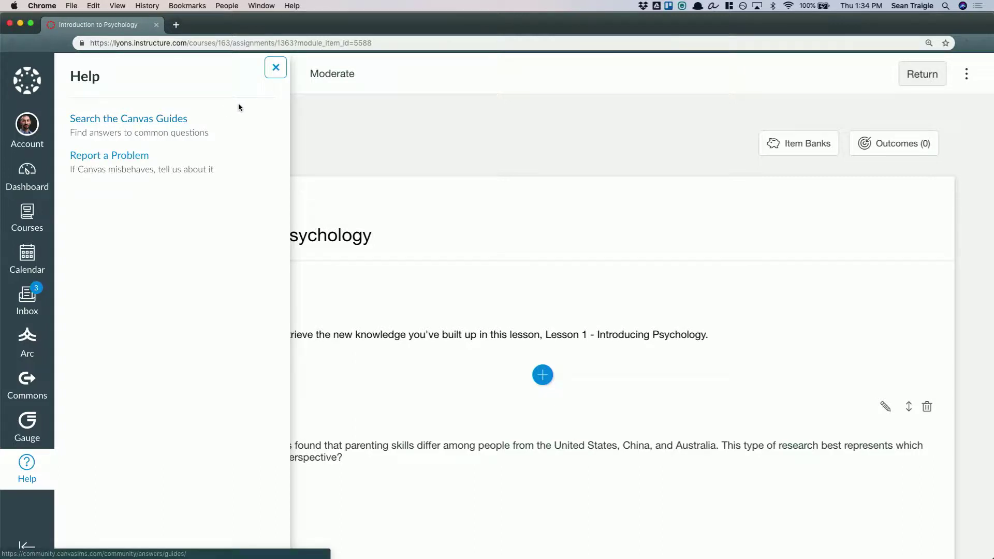
{"action": "left_click", "coordinate": [275, 68]}
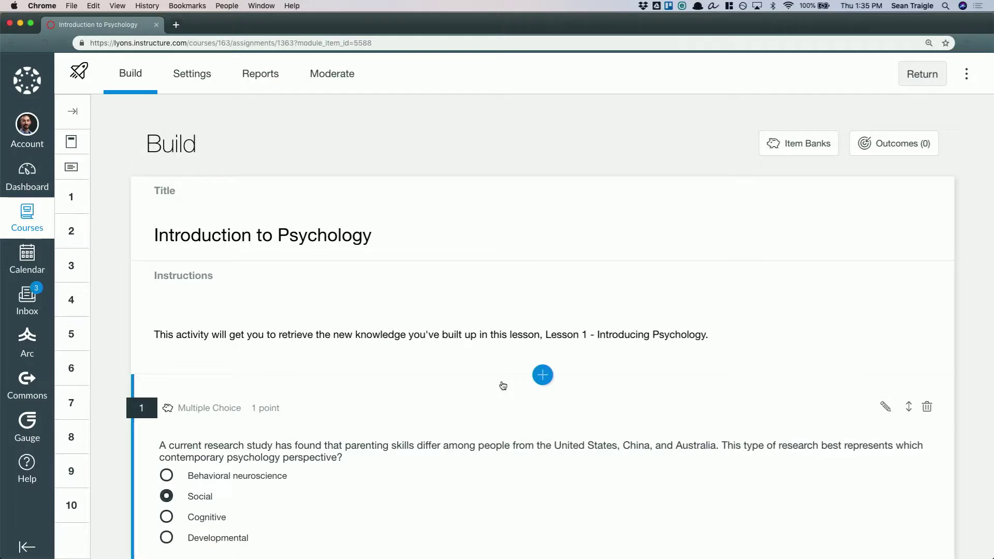
{"action": "scroll", "coordinate": [503, 384], "scroll_direction": "down", "scroll_amount": 1}
{"action": "scroll", "coordinate": [503, 384], "scroll_direction": "down", "scroll_amount": 5}
{"action": "scroll", "coordinate": [388, 418], "scroll_direction": "down", "scroll_amount": 20}
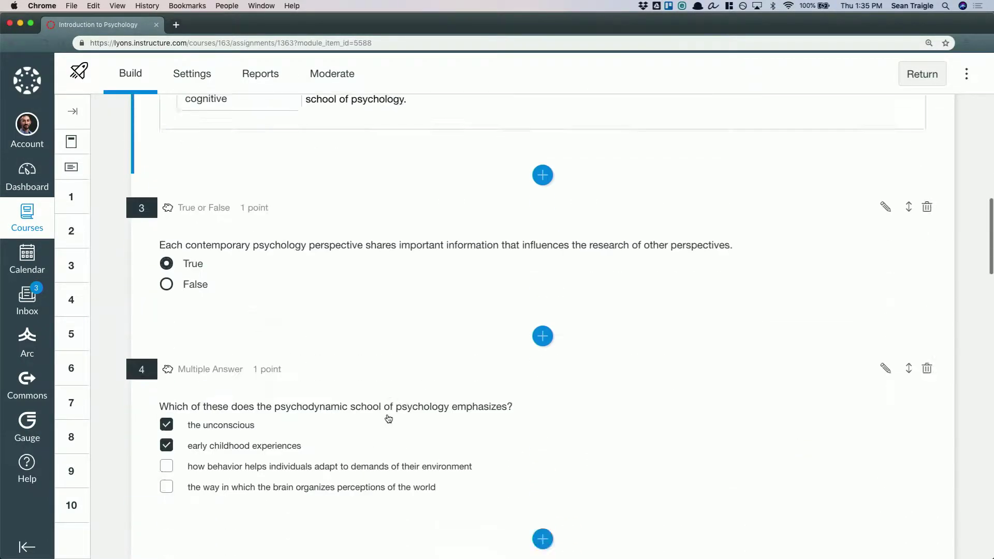
{"action": "scroll", "coordinate": [388, 418], "scroll_direction": "down", "scroll_amount": 15}
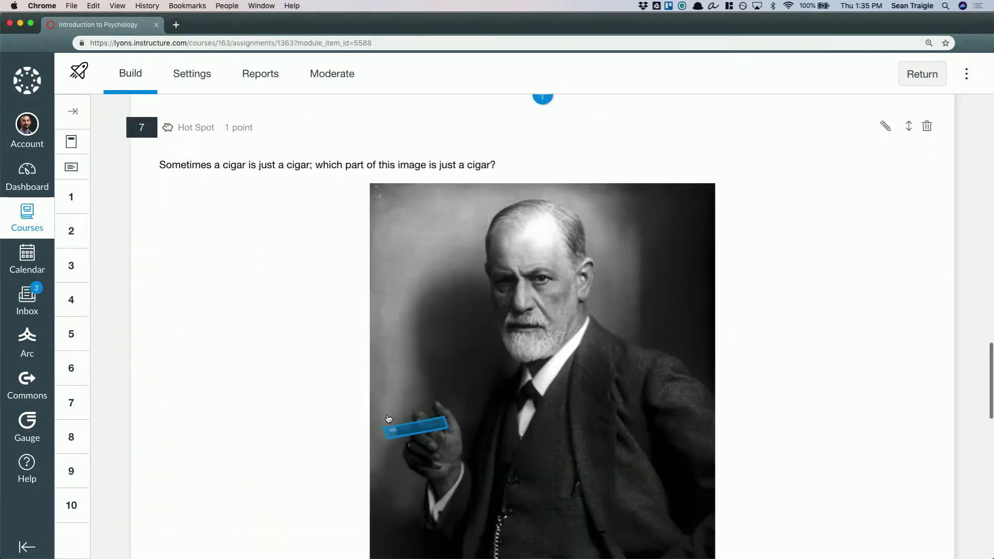
{"action": "scroll", "coordinate": [389, 418], "scroll_direction": "up", "scroll_amount": 12}
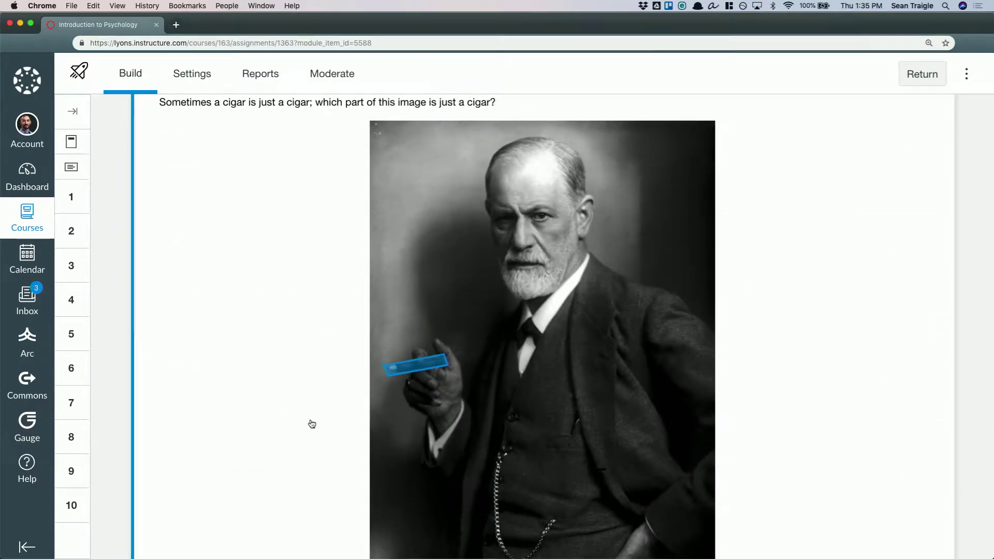
{"action": "scroll", "coordinate": [286, 437], "scroll_direction": "down", "scroll_amount": 12}
{"action": "scroll", "coordinate": [286, 437], "scroll_direction": "down", "scroll_amount": 6}
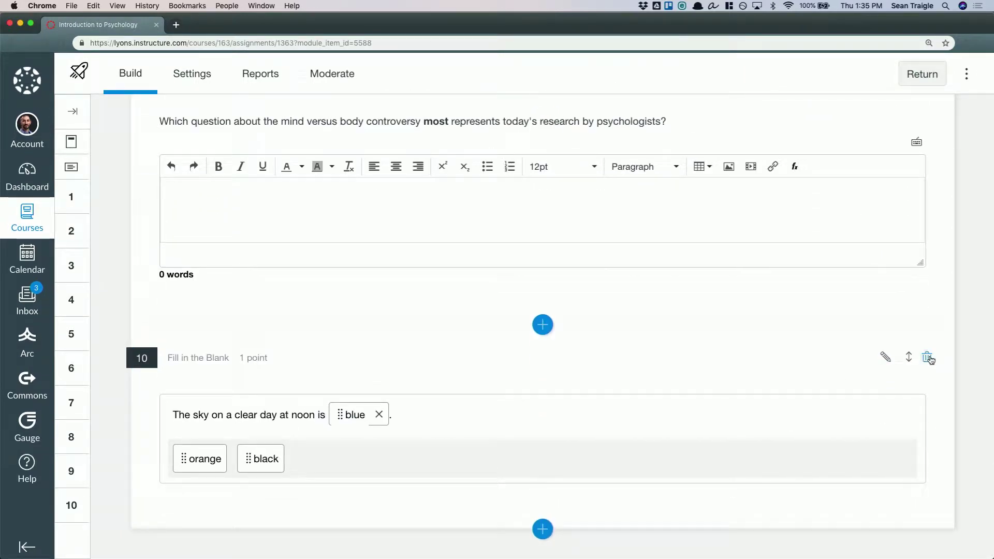
Delete question 10 about the sky's color and insert a new Fill in the Blank question at the end of the quiz
{"action": "left_click", "coordinate": [927, 357]}
{"action": "left_click", "coordinate": [629, 360]}
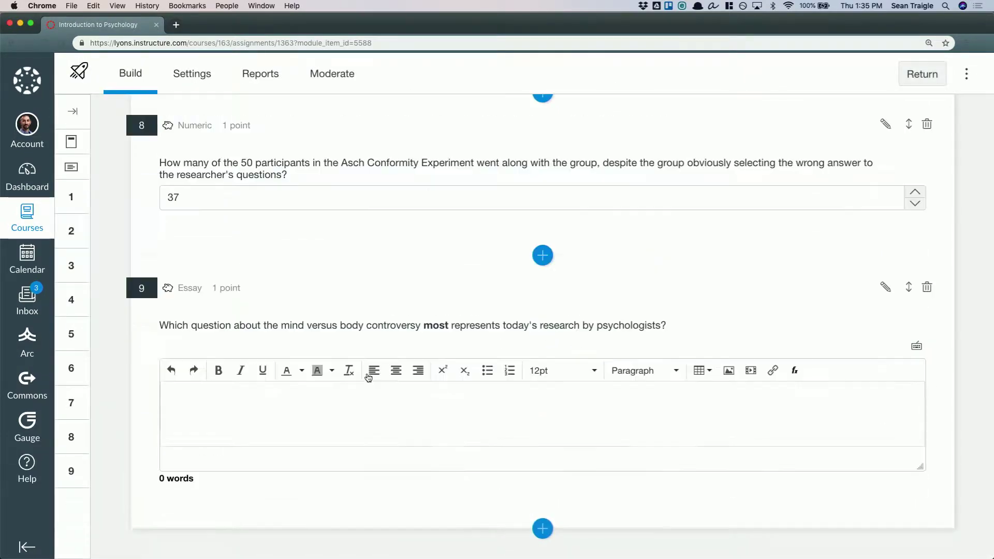
{"action": "left_click", "coordinate": [543, 529]}
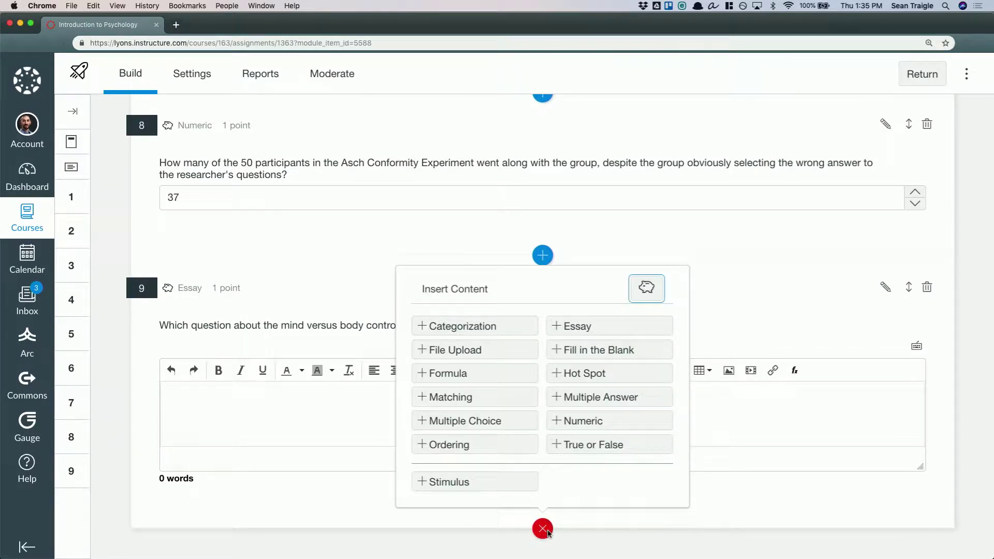
{"action": "left_click", "coordinate": [569, 358]}
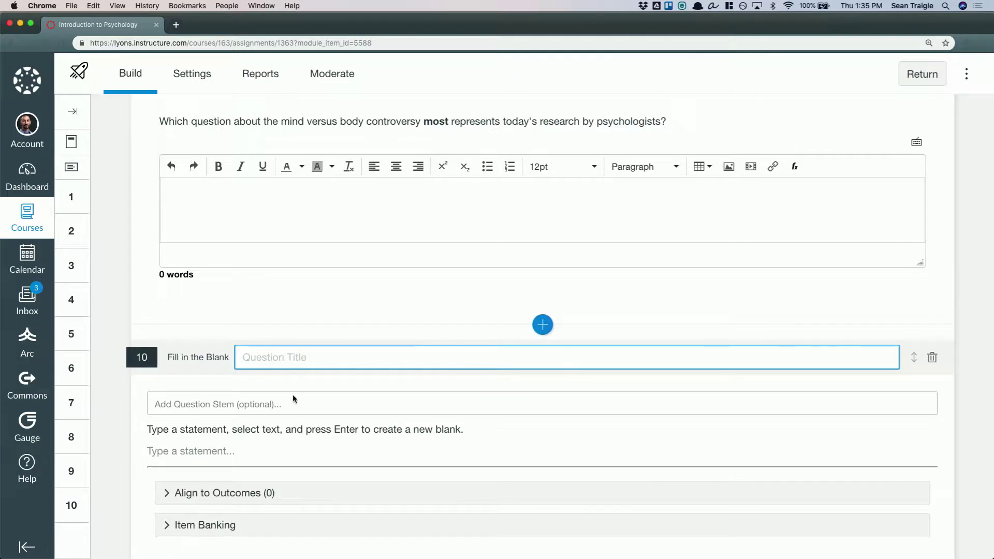
Enter the statement "Wonder Woman is the greatest superhero." and turn "Wonder Woman" into the blank
{"action": "scroll", "coordinate": [212, 435], "scroll_direction": "down", "scroll_amount": 3}
{"action": "left_click", "coordinate": [206, 362]}
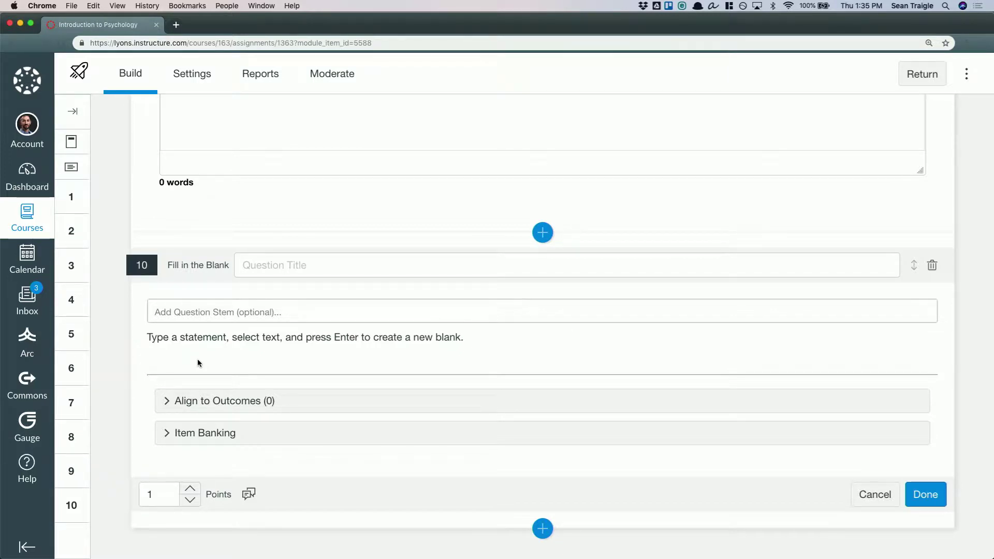
{"action": "left_click", "coordinate": [177, 358]}
{"action": "left_click", "coordinate": [180, 365]}
{"action": "type", "text": "Wonder Woman is the greatest superhero."}
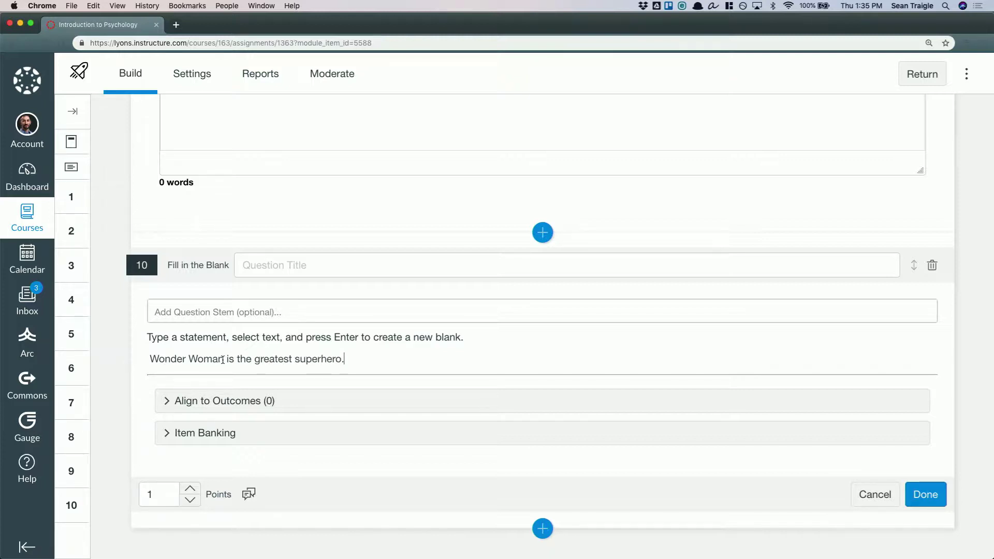
{"action": "left_click_drag", "start_coordinate": [223, 358], "coordinate": [151, 359]}
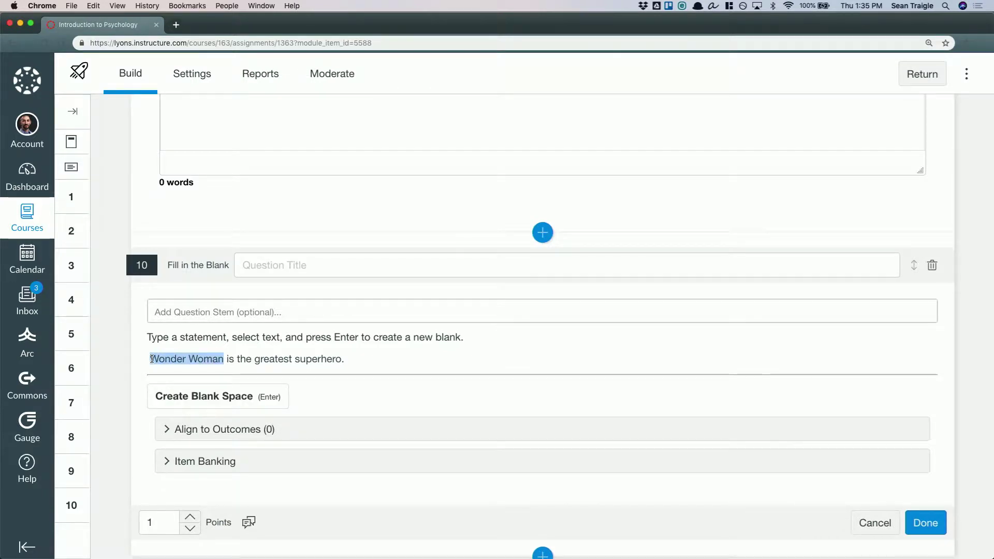
{"action": "key", "text": "Return"}
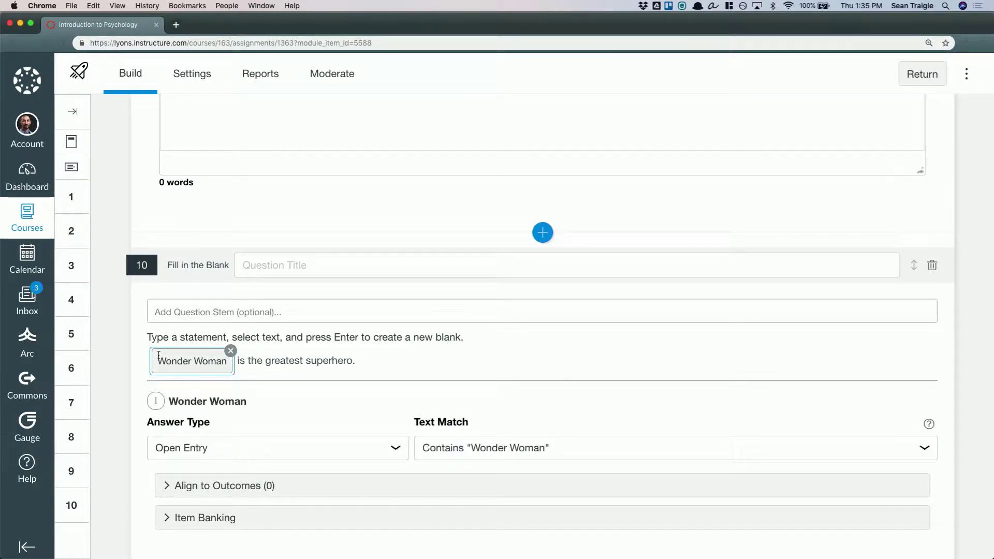
Set the blank's text match to Close Enough with Levenshtein distance 4 and spelling only, and review the other match options
{"action": "scroll", "coordinate": [360, 383], "scroll_direction": "down", "scroll_amount": 3}
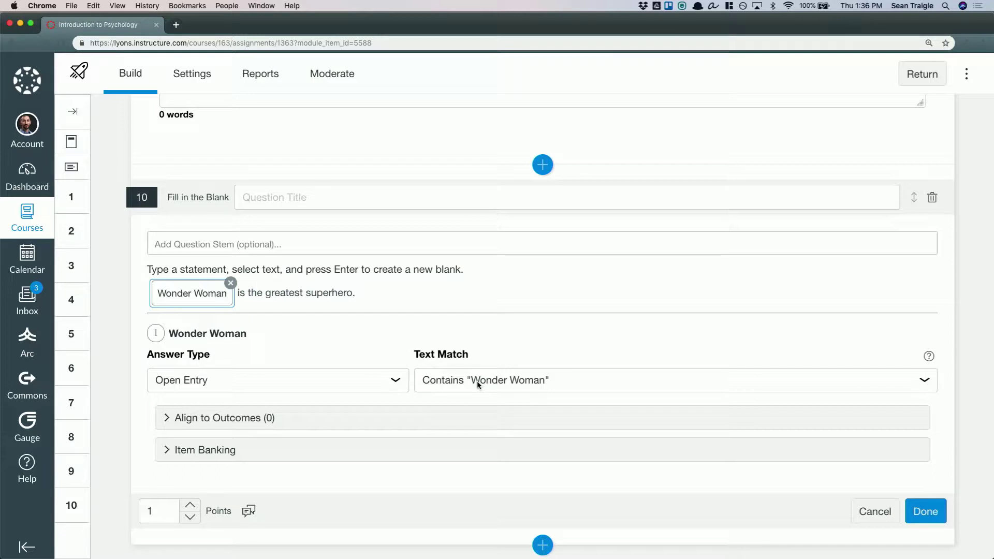
{"action": "left_click", "coordinate": [450, 385]}
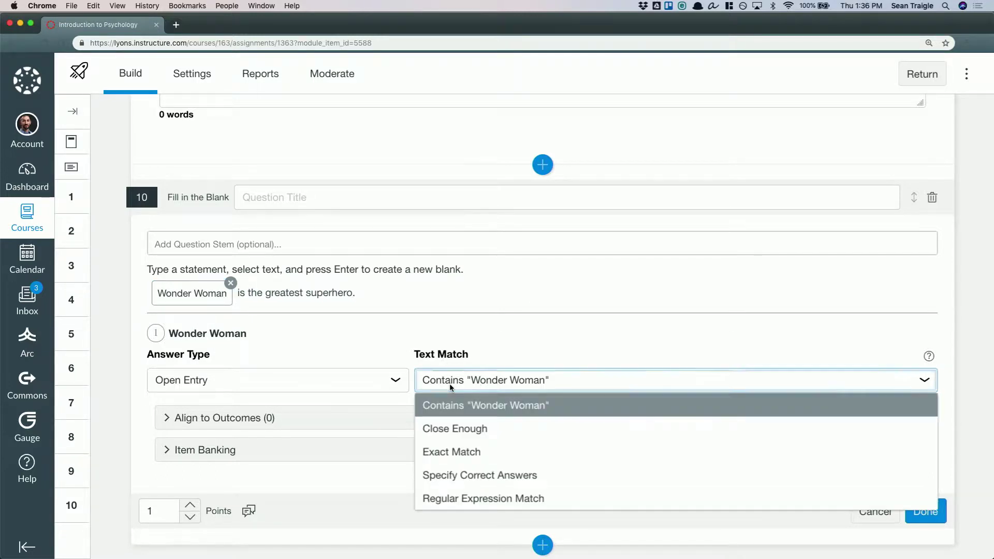
{"action": "left_click", "coordinate": [448, 427]}
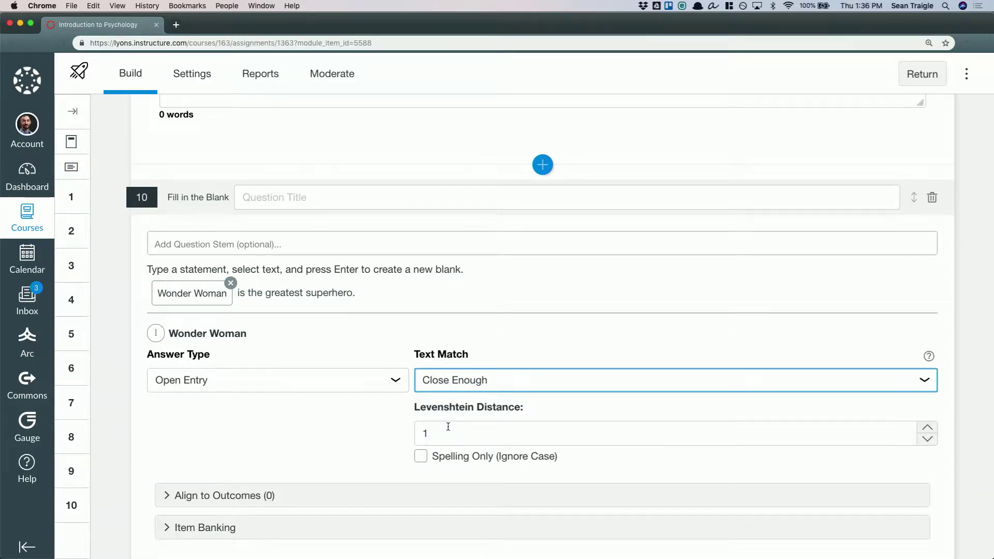
{"action": "left_click", "coordinate": [927, 428]}
{"action": "left_click", "coordinate": [927, 427]}
{"action": "left_click", "coordinate": [927, 427]}
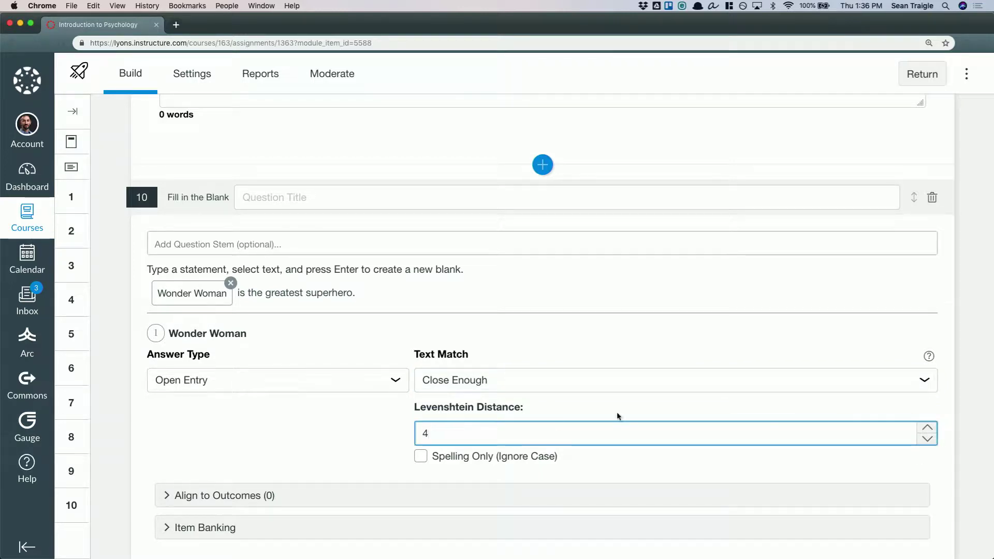
{"action": "left_click", "coordinate": [420, 456]}
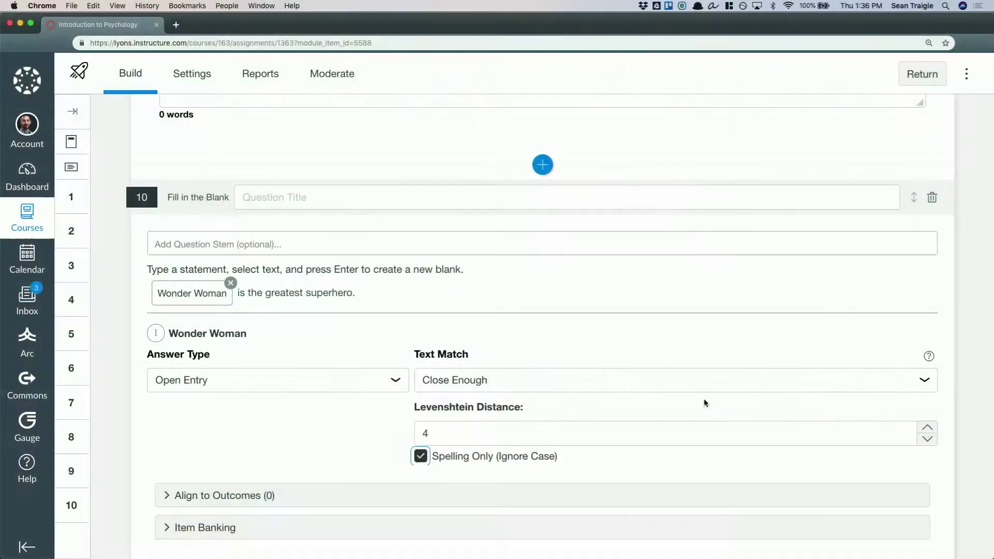
{"action": "left_click", "coordinate": [723, 386]}
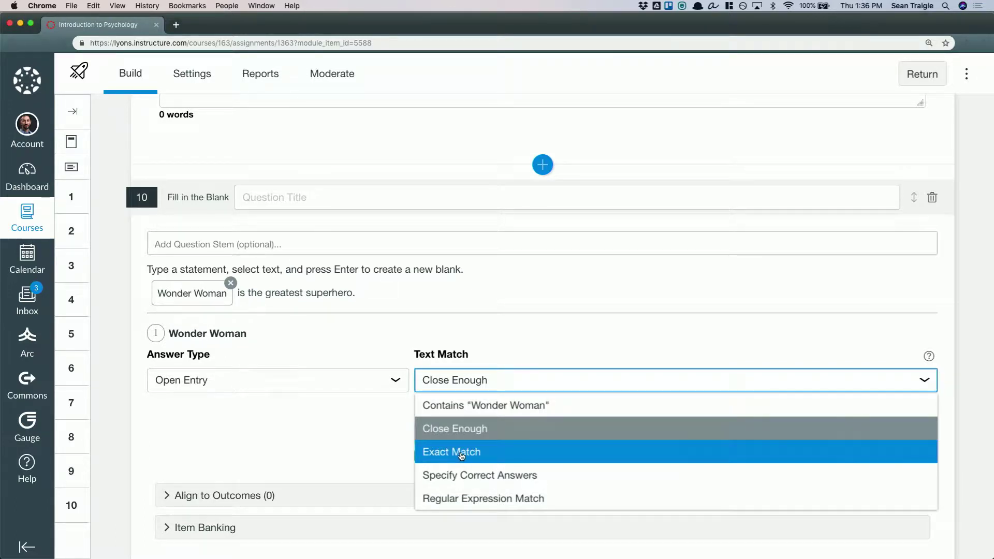
{"action": "left_click", "coordinate": [296, 432]}
Change the blank's answer type to Word Bank and add Superman and Spiderman as the incorrect choices
{"action": "left_click", "coordinate": [388, 382]}
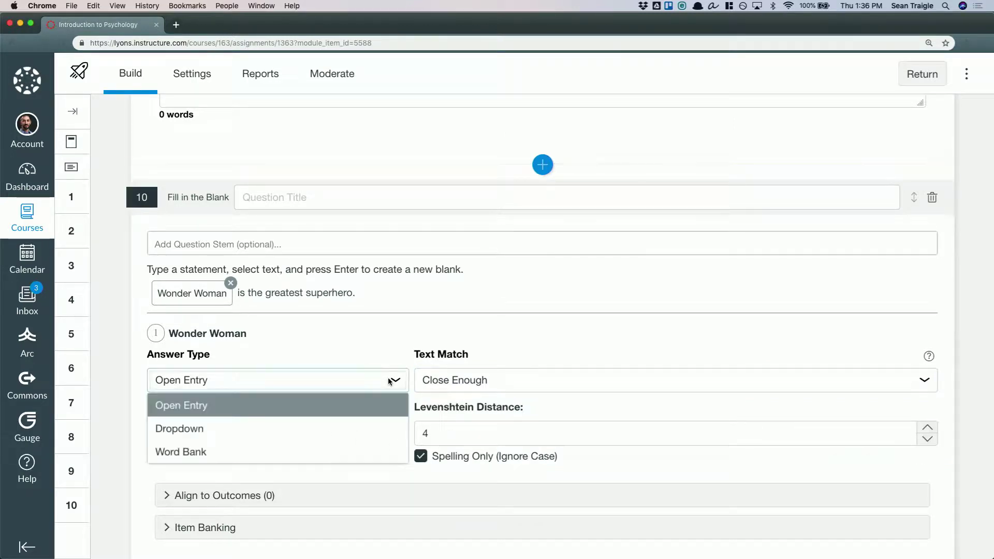
{"action": "left_click", "coordinate": [187, 452]}
{"action": "left_click", "coordinate": [455, 409]}
{"action": "type", "text": "Superman"}
{"action": "key", "text": "Tab"}
{"action": "left_click", "coordinate": [465, 453]}
{"action": "type", "text": "Sp"}
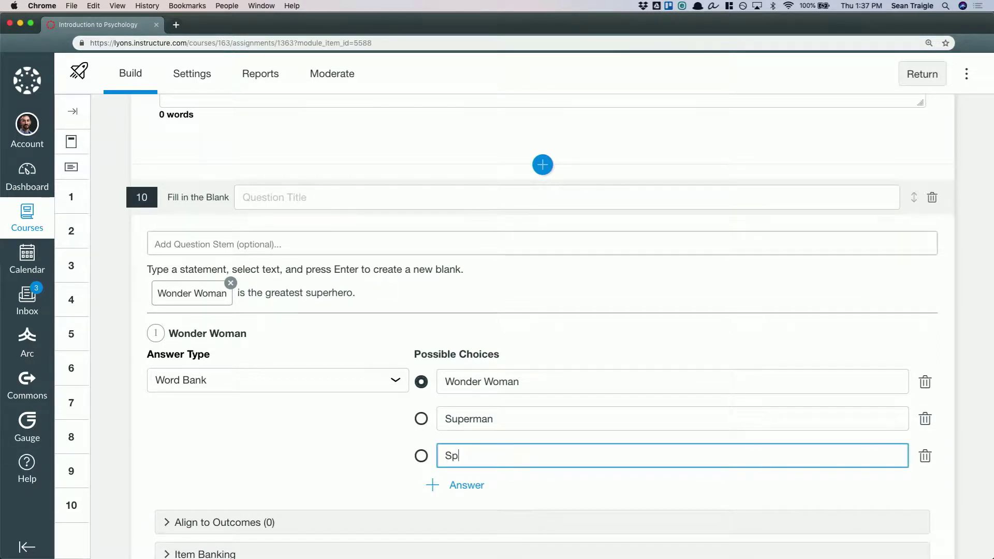
{"action": "type", "text": "iderman"}
{"action": "left_click", "coordinate": [334, 431]}
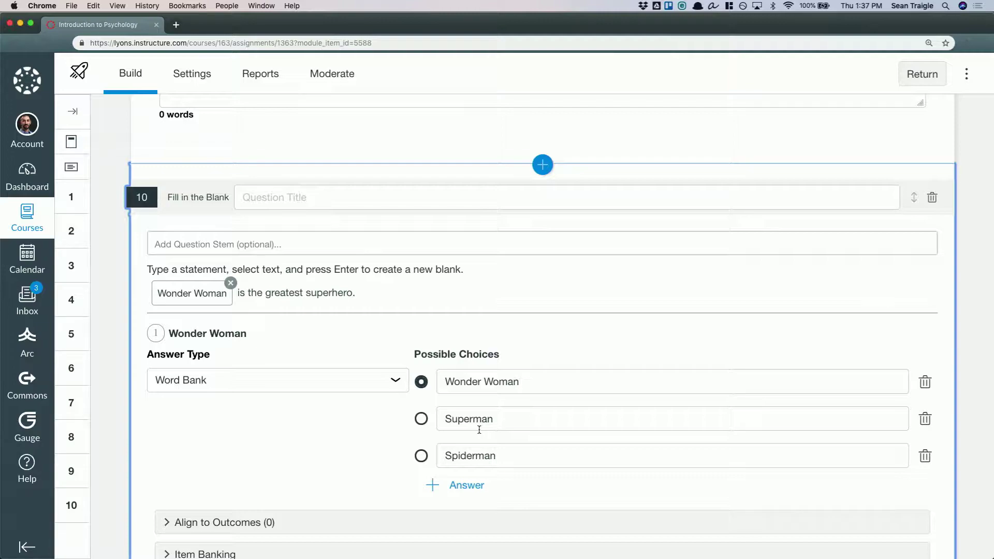
Review the quiz's delivery settings, including question shuffling, the time limit and multiple attempts
{"action": "scroll", "coordinate": [393, 434], "scroll_direction": "up", "scroll_amount": 20}
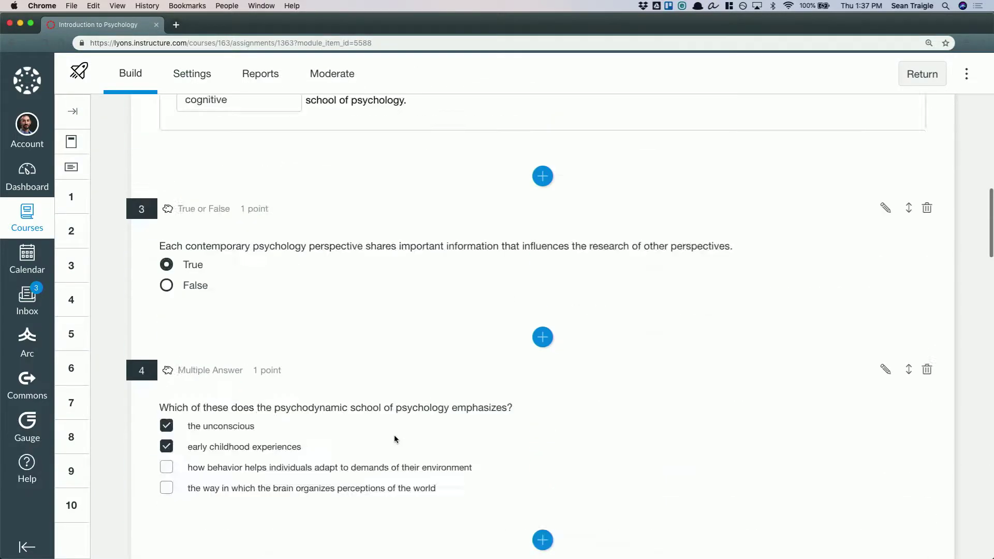
{"action": "scroll", "coordinate": [394, 438], "scroll_direction": "up", "scroll_amount": 5}
{"action": "left_click", "coordinate": [192, 75]}
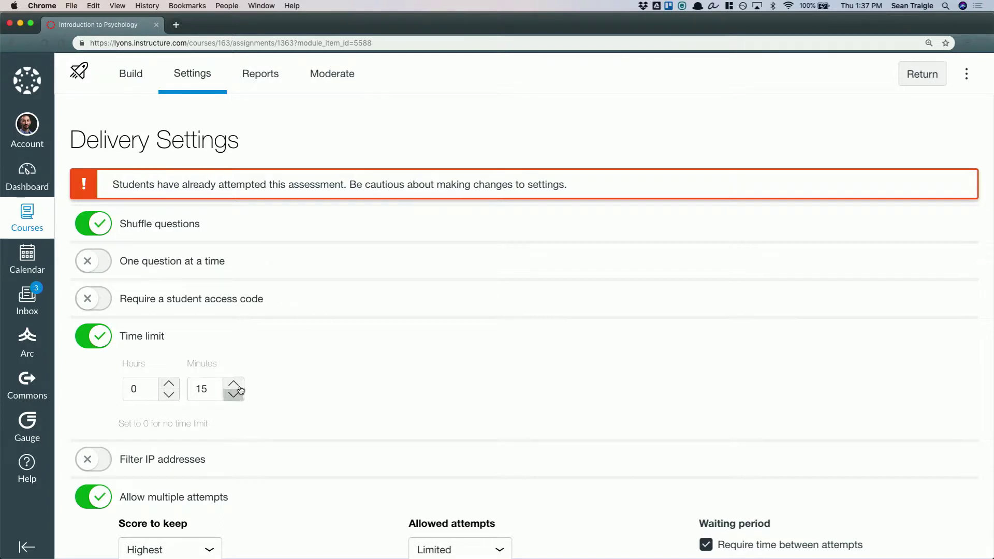
{"action": "scroll", "coordinate": [326, 386], "scroll_direction": "down", "scroll_amount": 4}
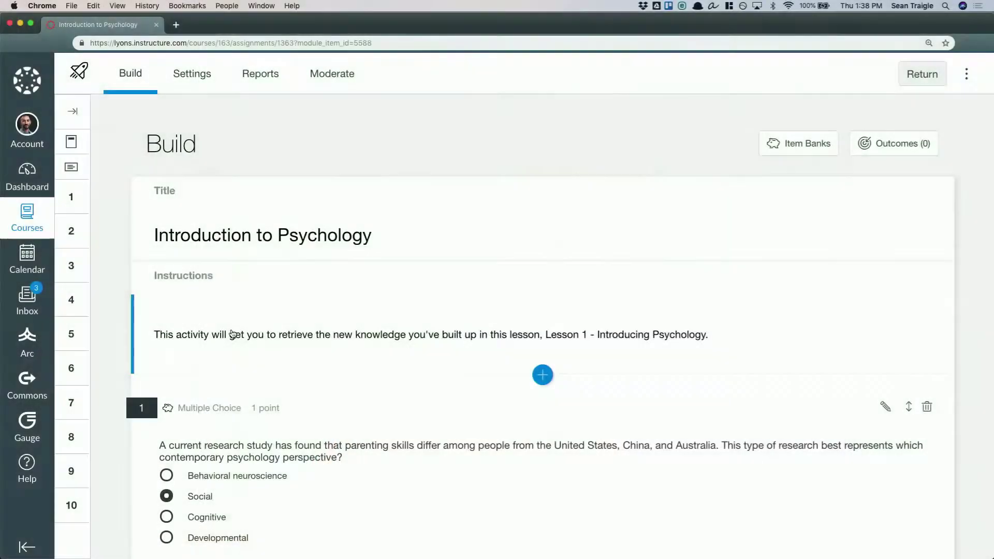
Review the student feedback fields for correct, incorrect and general answers on the Wonder Woman fill-in-the-blank question, leaving them empty
{"action": "scroll", "coordinate": [232, 334], "scroll_direction": "down", "scroll_amount": 20}
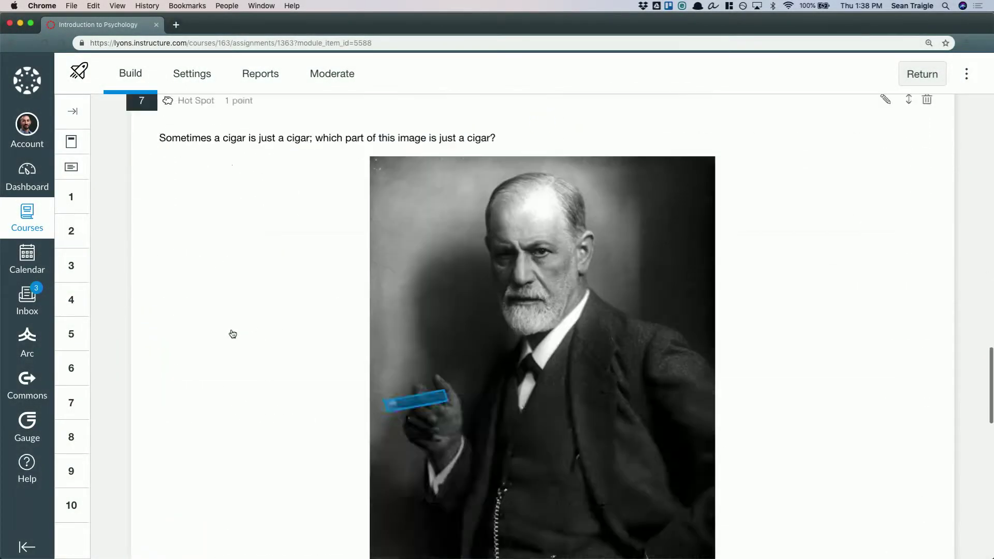
{"action": "scroll", "coordinate": [232, 334], "scroll_direction": "down", "scroll_amount": 3}
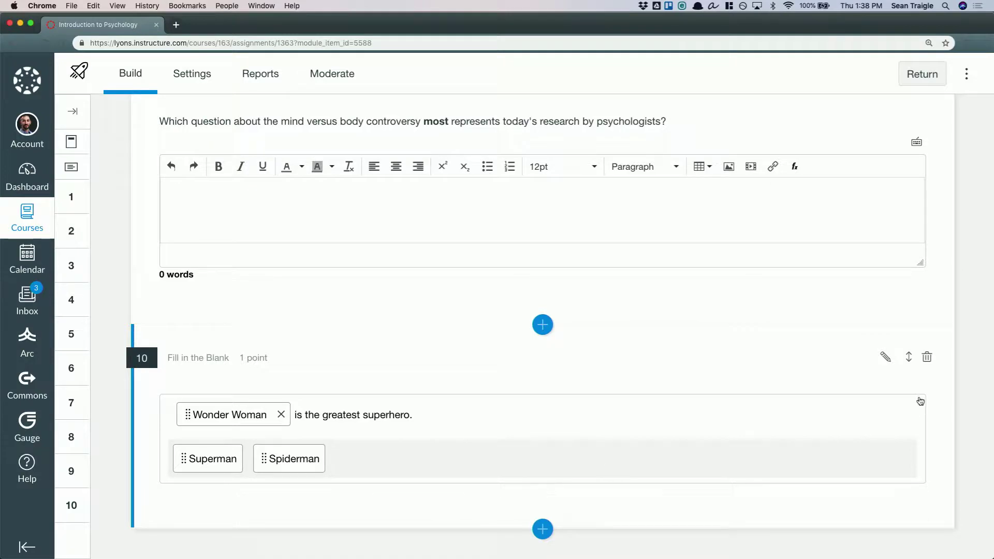
{"action": "left_click", "coordinate": [885, 357]}
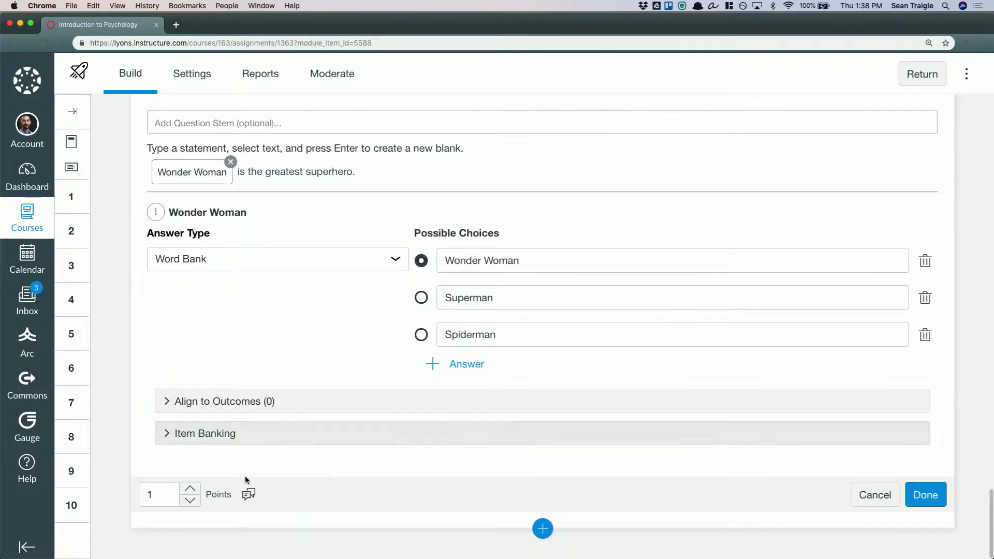
{"action": "left_click", "coordinate": [250, 495]}
{"action": "left_click", "coordinate": [353, 265]}
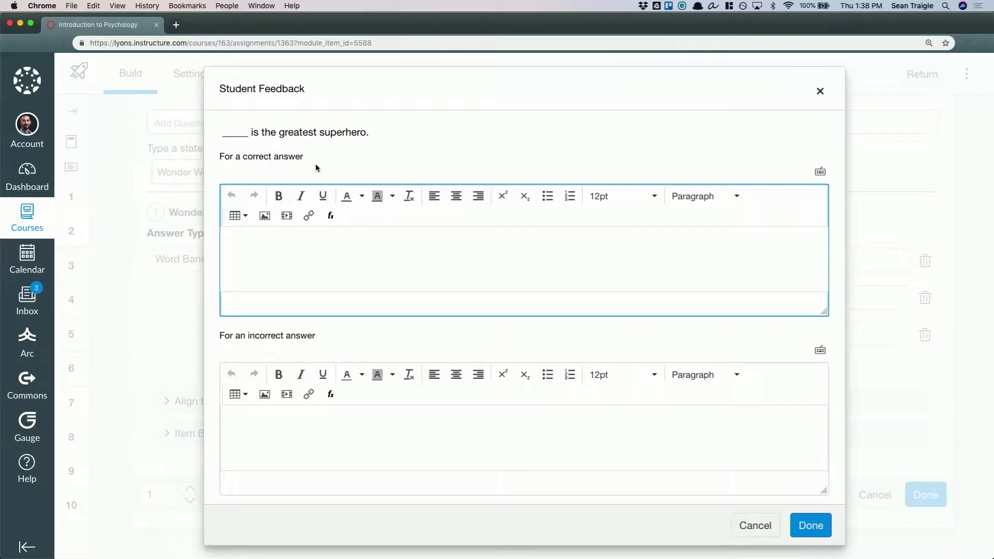
{"action": "scroll", "coordinate": [376, 327], "scroll_direction": "down", "scroll_amount": 3}
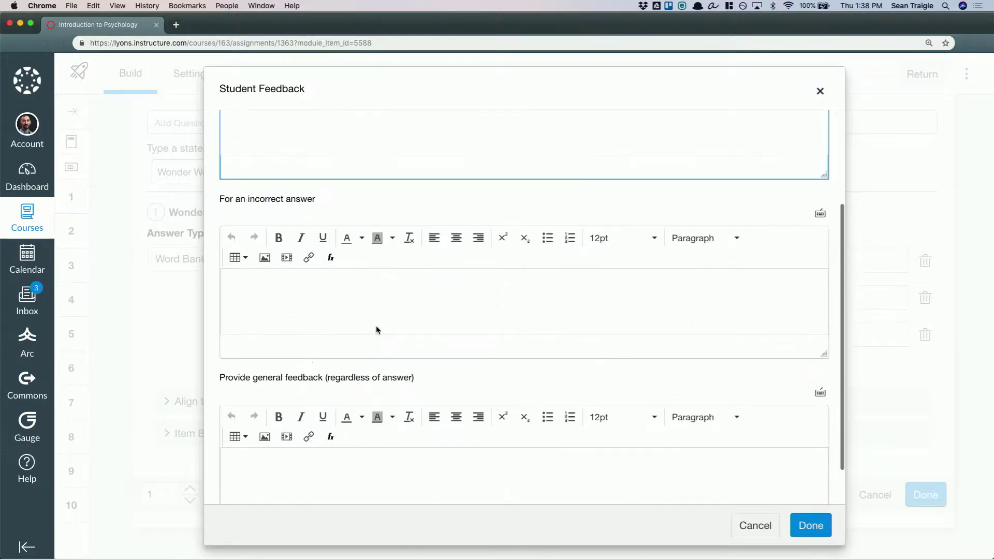
{"action": "left_click", "coordinate": [376, 326]}
{"action": "scroll", "coordinate": [326, 422], "scroll_direction": "down", "scroll_amount": 1}
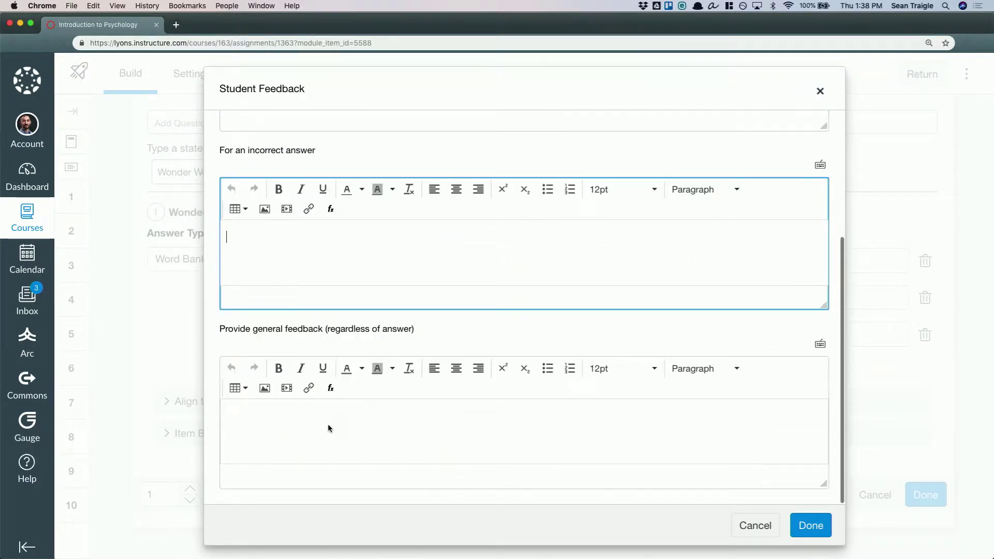
{"action": "left_click", "coordinate": [353, 445]}
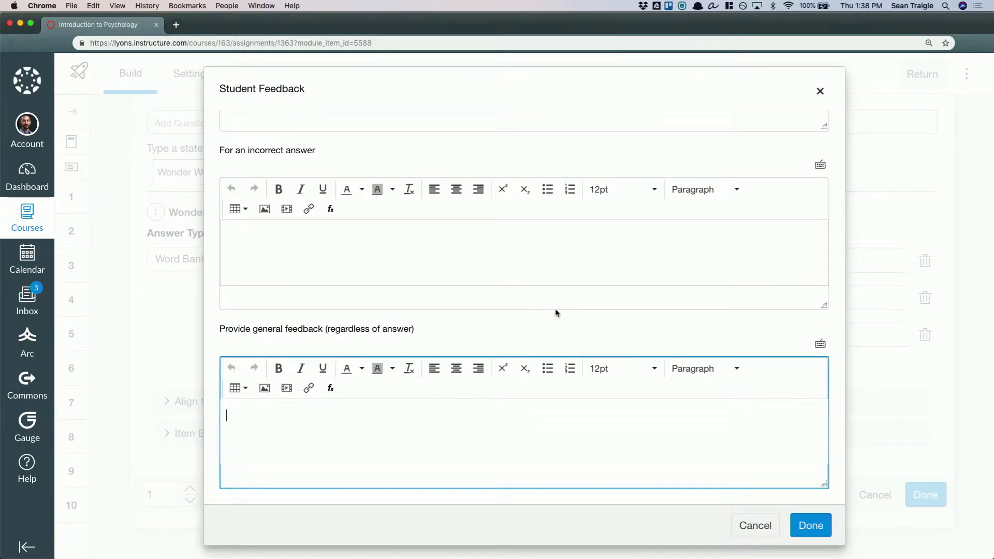
{"action": "scroll", "coordinate": [468, 247], "scroll_direction": "up", "scroll_amount": 3}
{"action": "left_click", "coordinate": [408, 211]}
{"action": "left_click", "coordinate": [755, 525]}
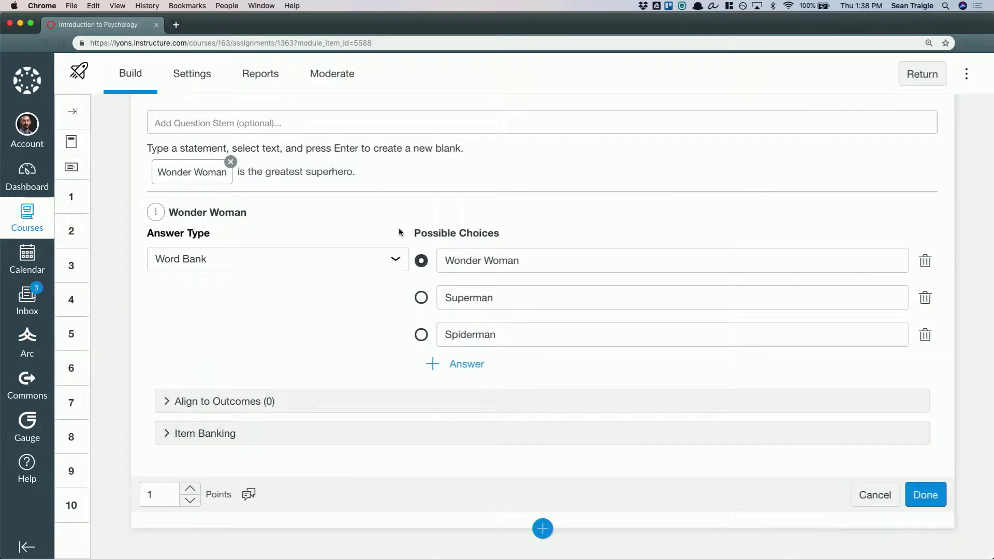
Look through the quiz's delivery settings once more
{"action": "left_click", "coordinate": [198, 78]}
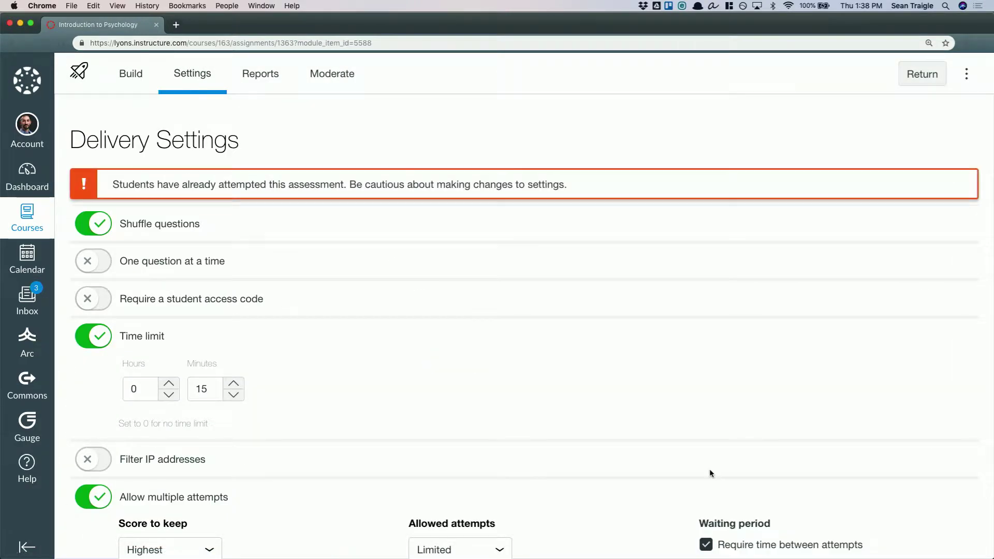
{"action": "scroll", "coordinate": [709, 468], "scroll_direction": "down", "scroll_amount": 2}
{"action": "scroll", "coordinate": [435, 388], "scroll_direction": "up", "scroll_amount": 2}
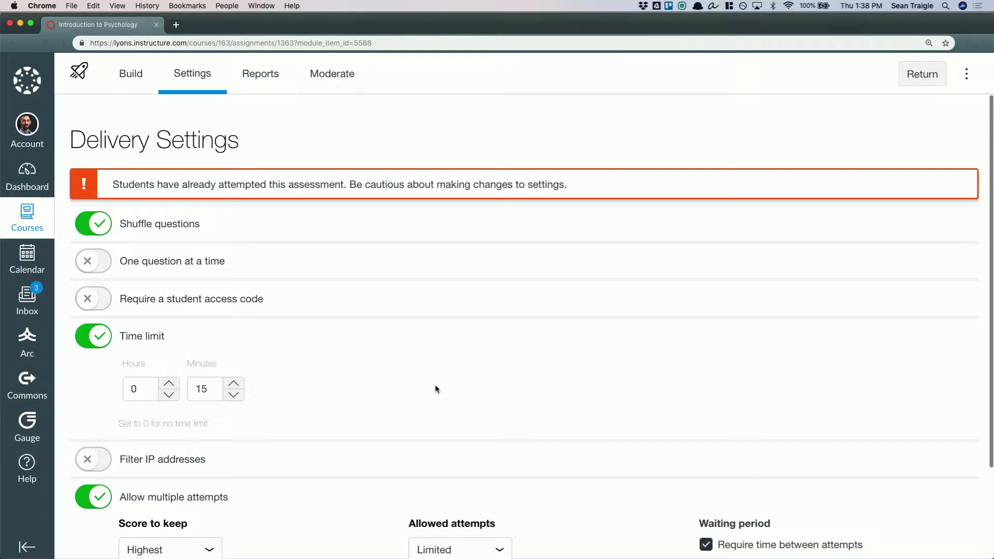
Examine the Quiz and Item Analysis report, including the detailed breakdowns of the parenting skills question and the Sigmund Freud fill-in-the-blank question
{"action": "left_click", "coordinate": [268, 77]}
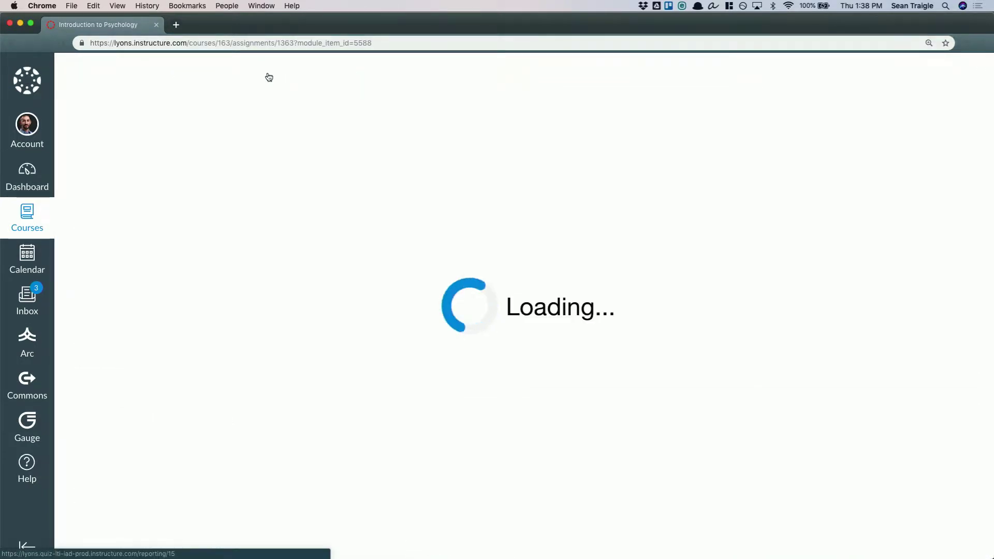
{"action": "left_click", "coordinate": [134, 154]}
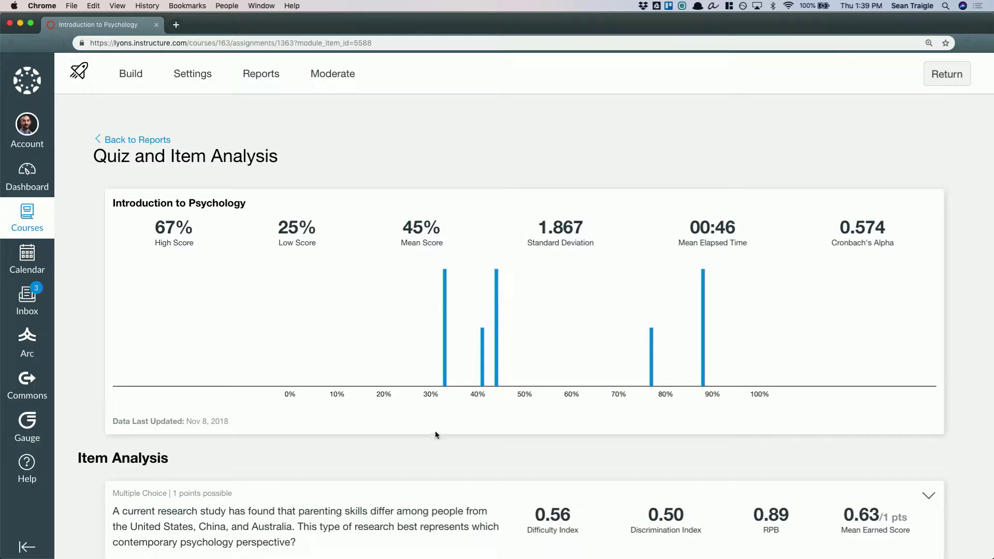
{"action": "scroll", "coordinate": [700, 422], "scroll_direction": "down", "scroll_amount": 9}
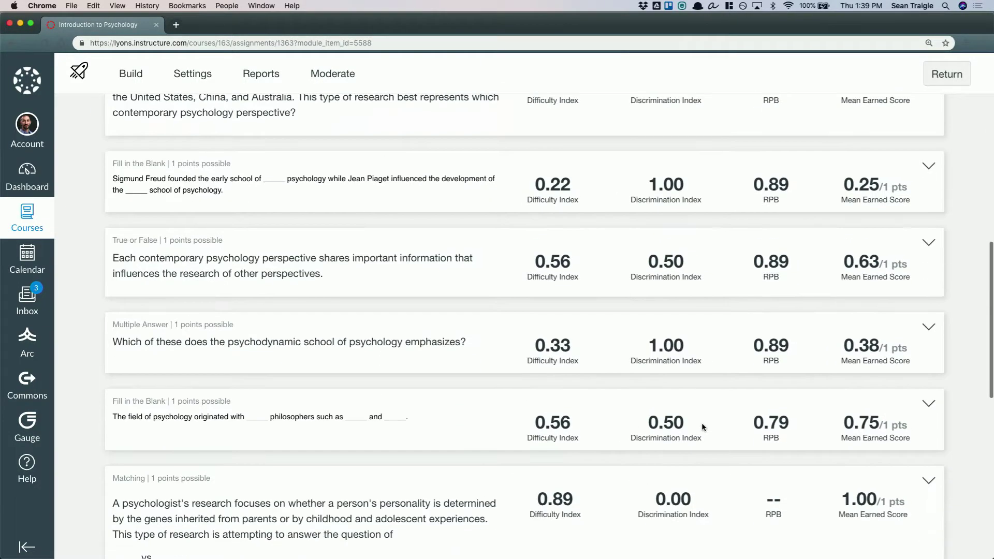
{"action": "scroll", "coordinate": [758, 314], "scroll_direction": "up", "scroll_amount": 2}
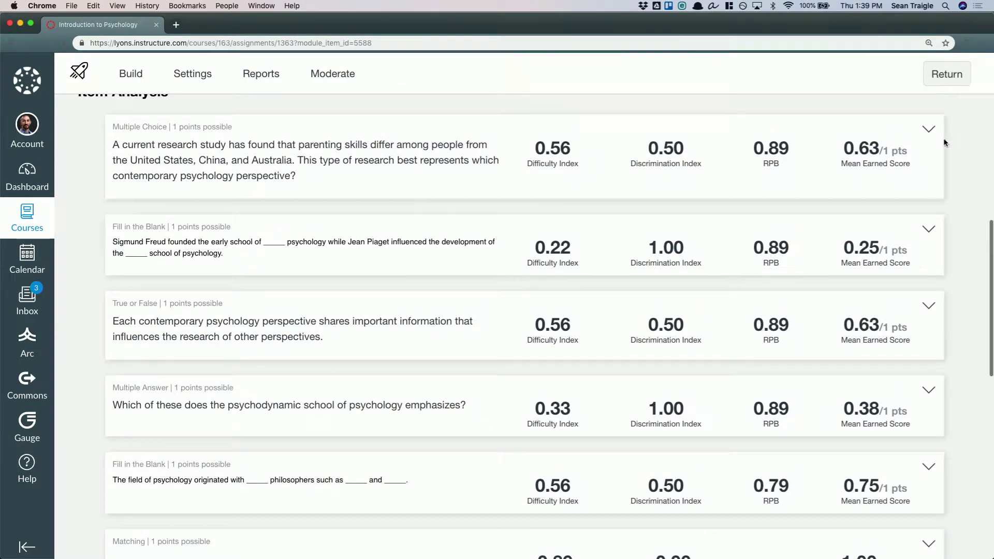
{"action": "left_click", "coordinate": [927, 128]}
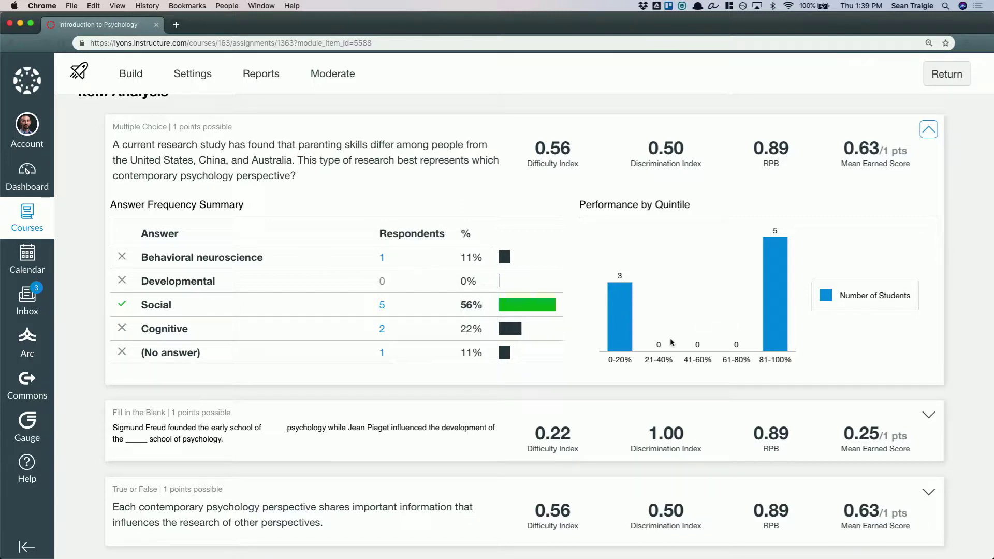
{"action": "scroll", "coordinate": [816, 391], "scroll_direction": "down", "scroll_amount": 5}
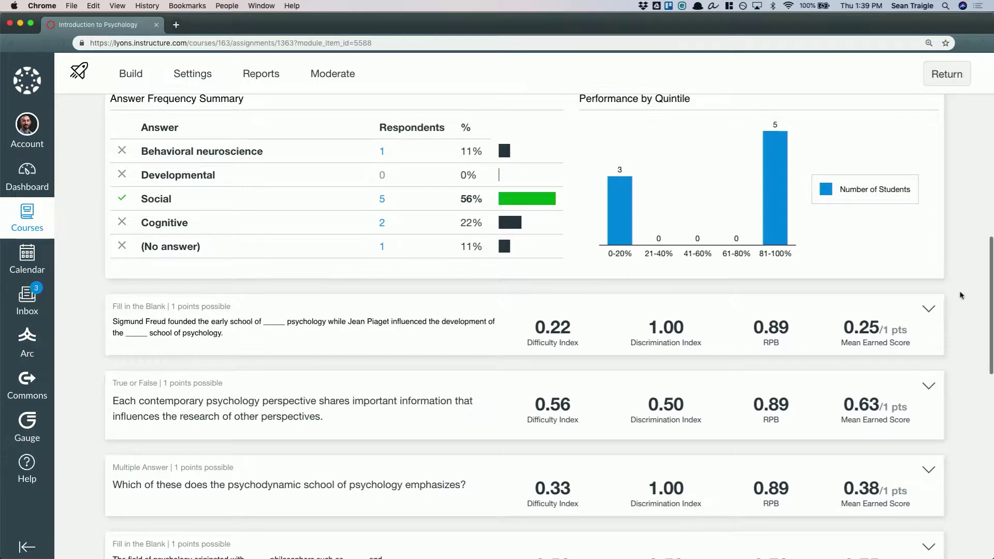
{"action": "left_click", "coordinate": [927, 310]}
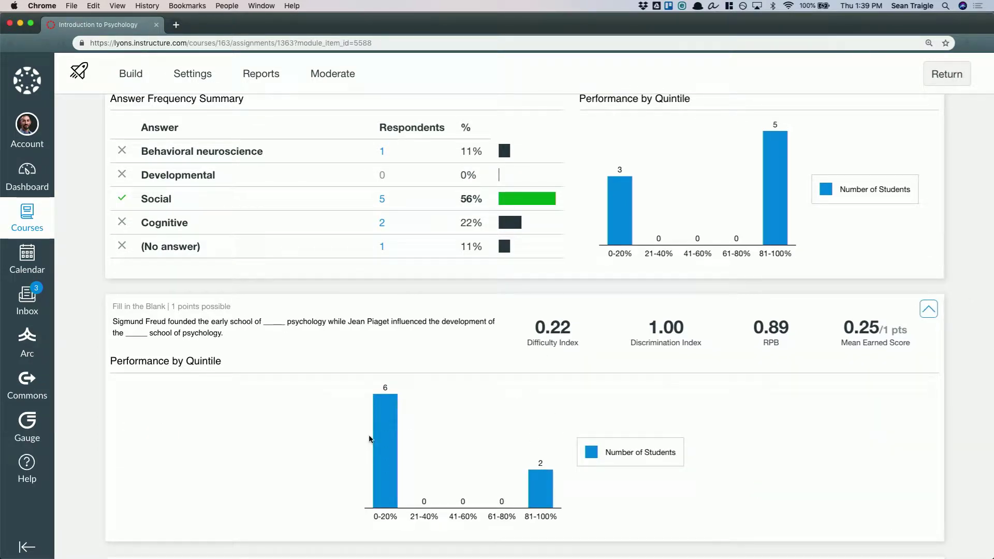
{"action": "scroll", "coordinate": [462, 337], "scroll_direction": "up", "scroll_amount": 15}
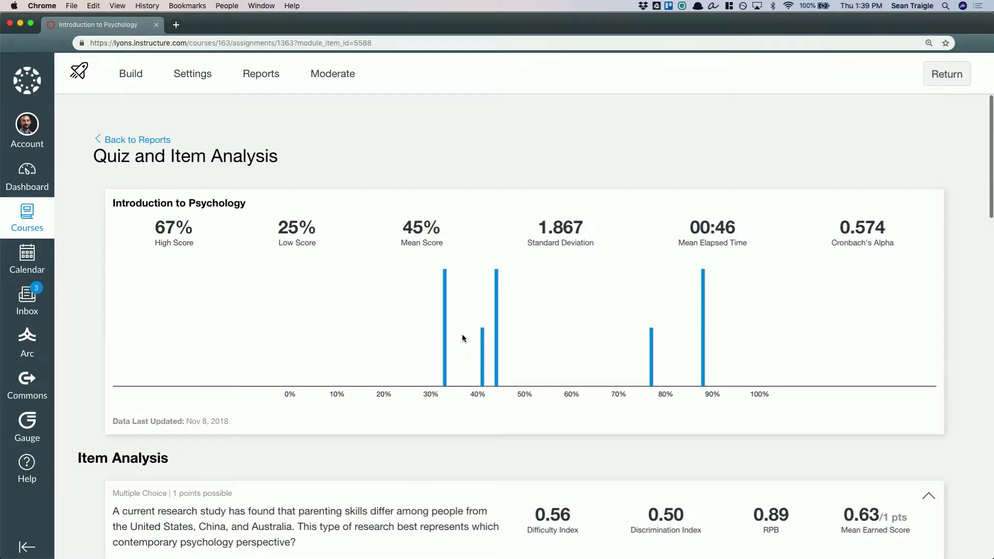
Review the first listed student's quiz moderation options, comparing Additional Time with Time Limit Multiplier, and leave without saving
{"action": "left_click", "coordinate": [340, 75]}
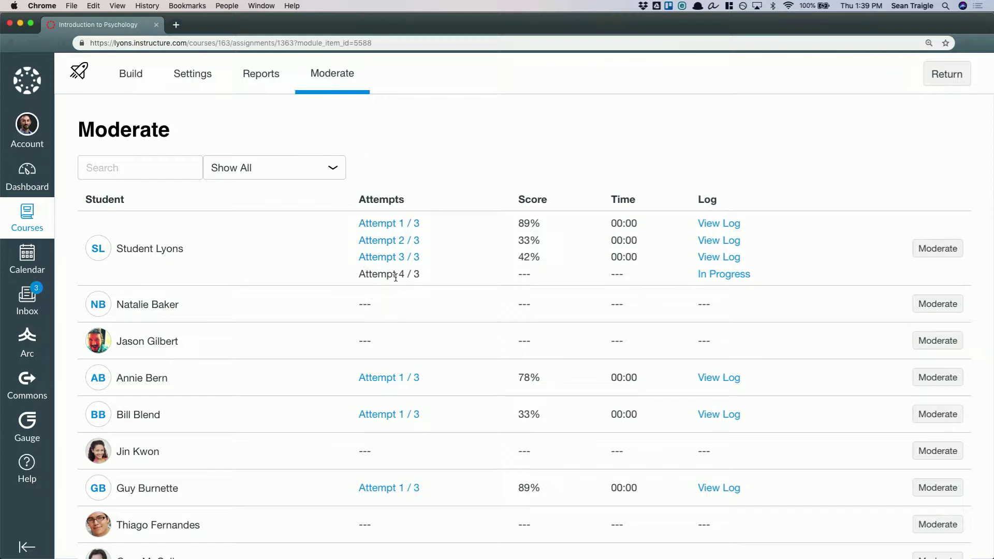
{"action": "left_click", "coordinate": [413, 276]}
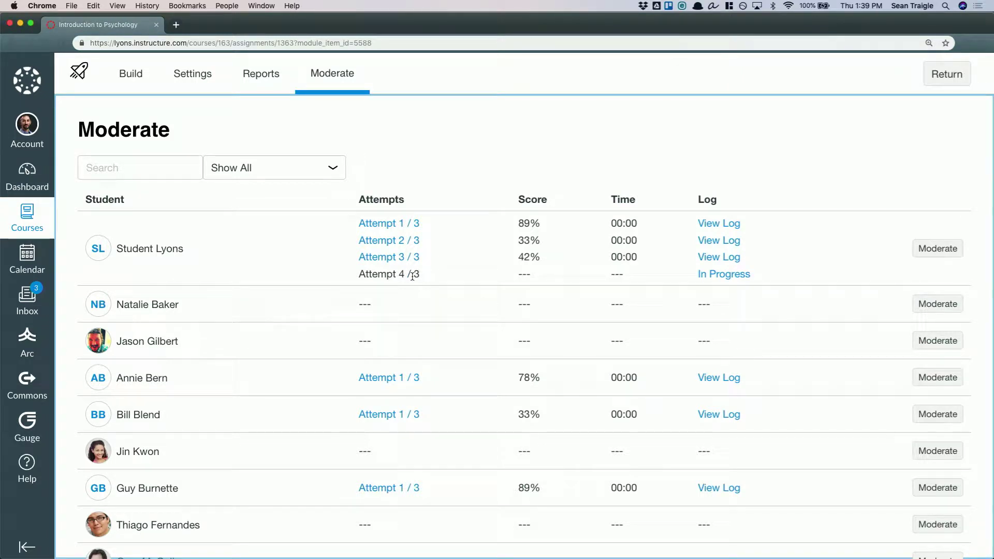
{"action": "left_click", "coordinate": [938, 253]}
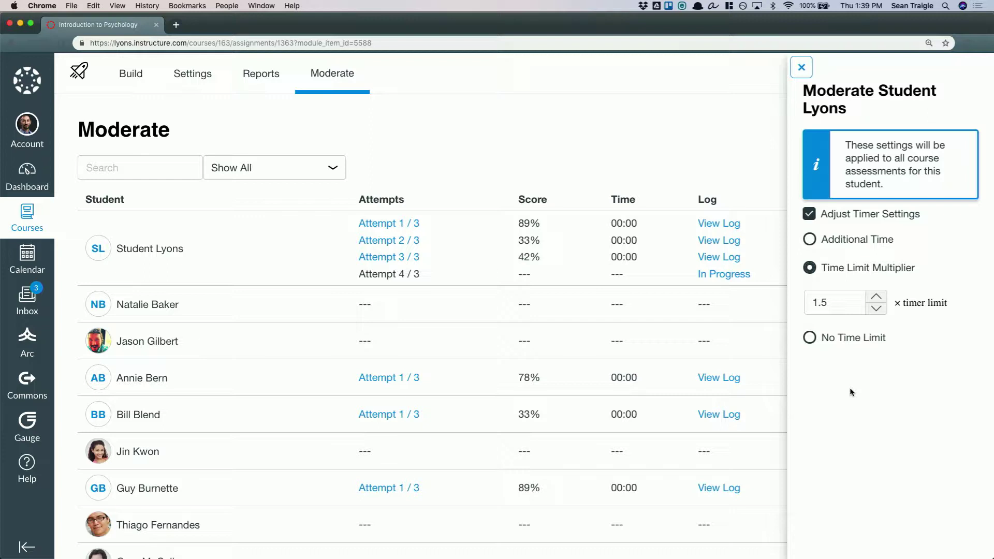
{"action": "left_click", "coordinate": [835, 236]}
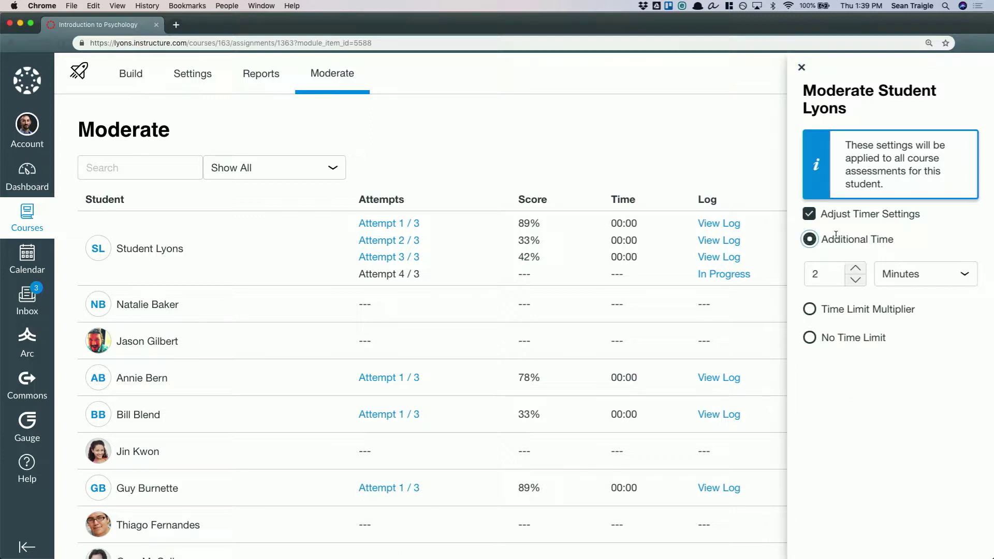
{"action": "left_click", "coordinate": [827, 308]}
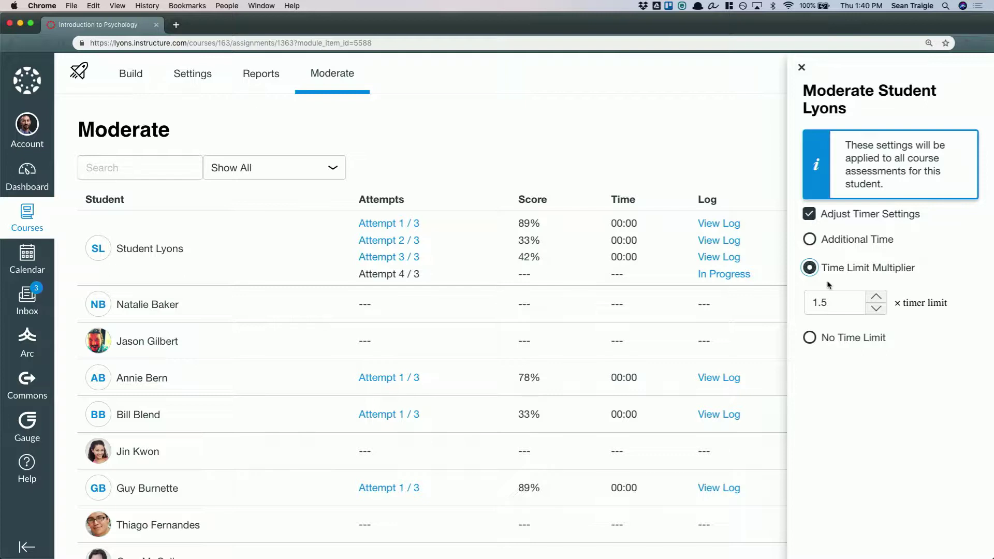
{"action": "left_click", "coordinate": [801, 67]}
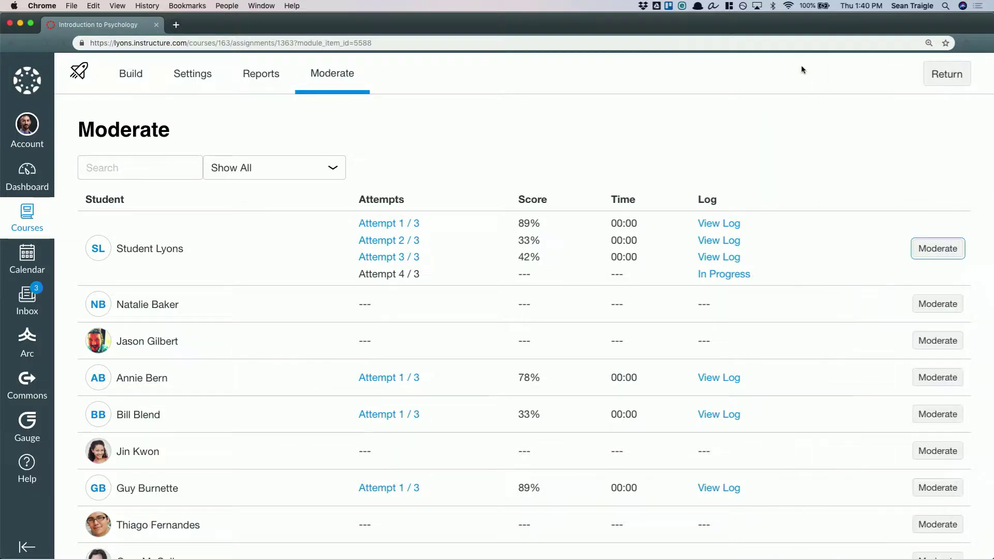
Return from the quiz to the course and open the Project 1 group set among the course's people
{"action": "left_click", "coordinate": [943, 75]}
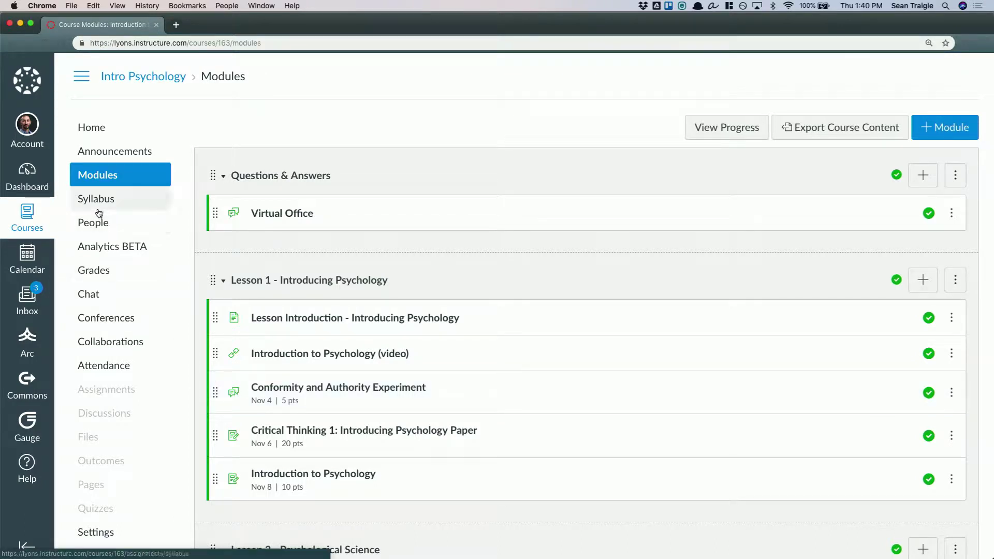
{"action": "left_click", "coordinate": [94, 230]}
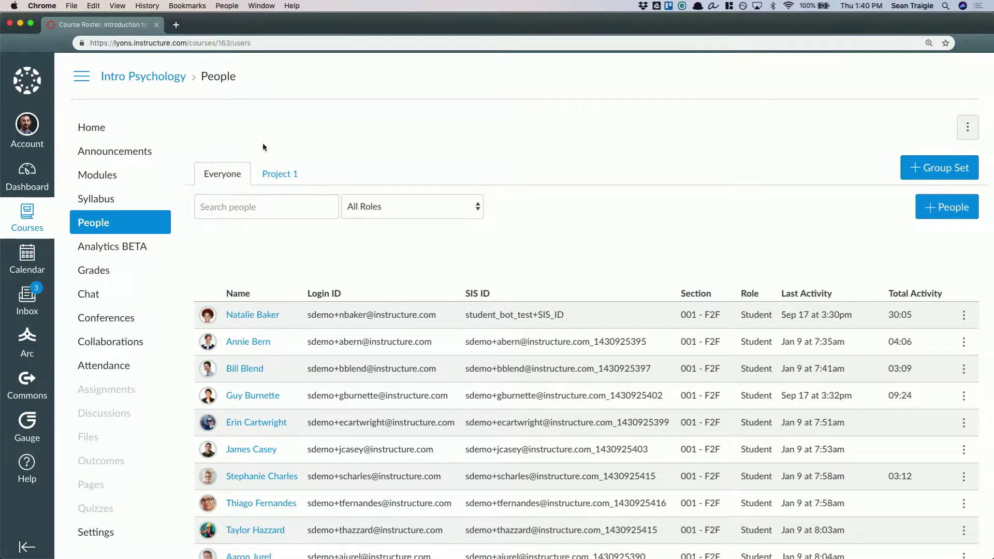
{"action": "left_click", "coordinate": [285, 175]}
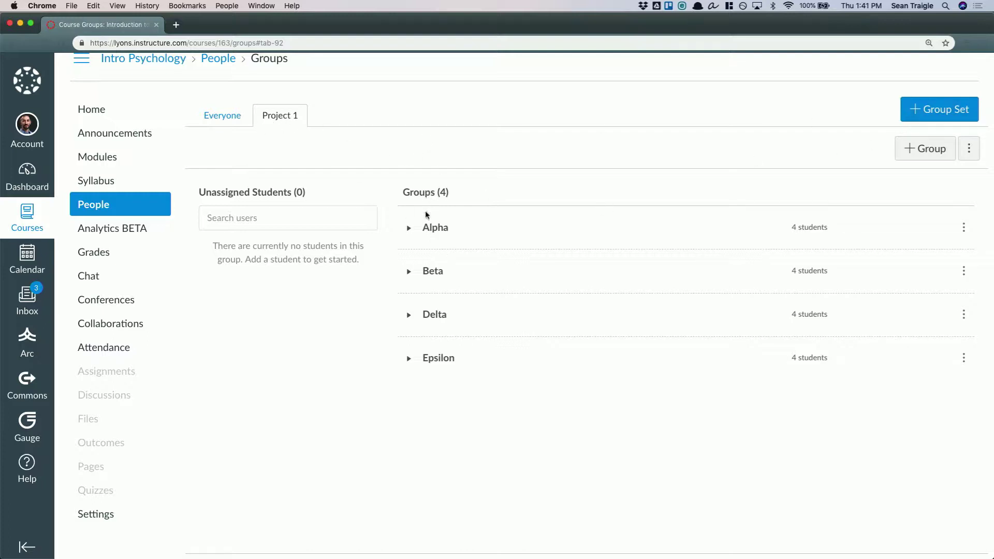
Expand the Epsilon, Delta and Beta groups, and swap one Epsilon student with one Delta student
{"action": "left_click", "coordinate": [409, 358]}
{"action": "left_click", "coordinate": [408, 315]}
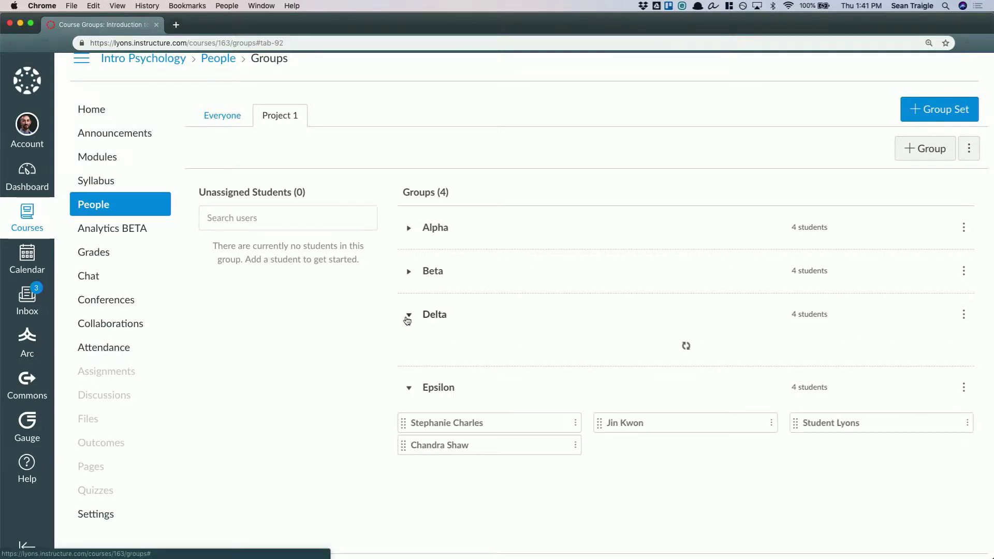
{"action": "left_click", "coordinate": [407, 272]}
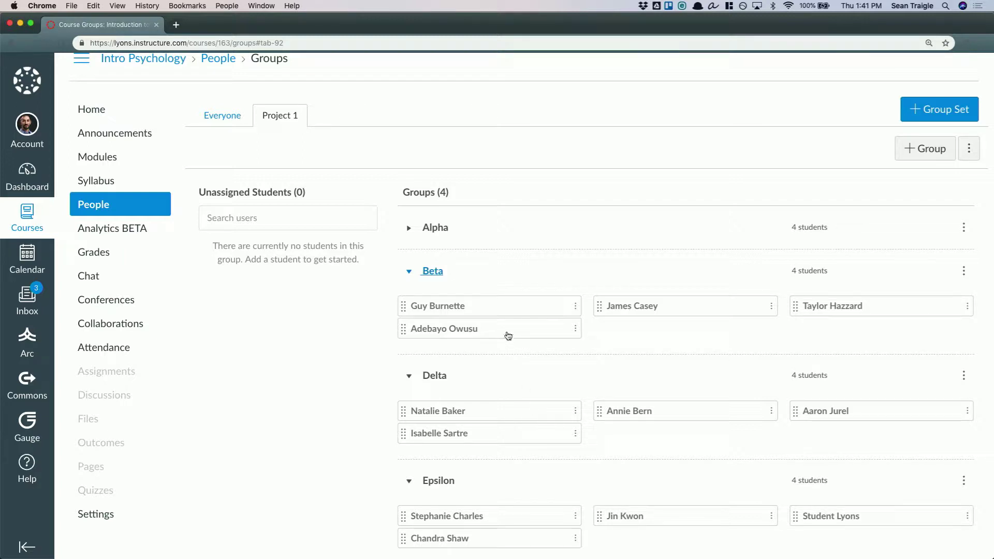
{"action": "scroll", "coordinate": [535, 393], "scroll_direction": "down", "scroll_amount": 3}
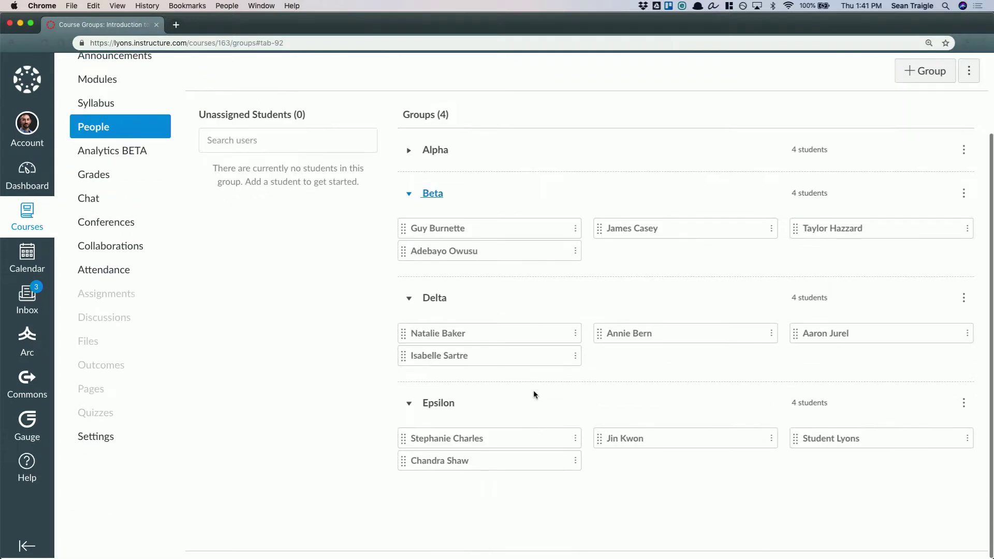
{"action": "left_click_drag", "start_coordinate": [600, 443], "coordinate": [599, 355]}
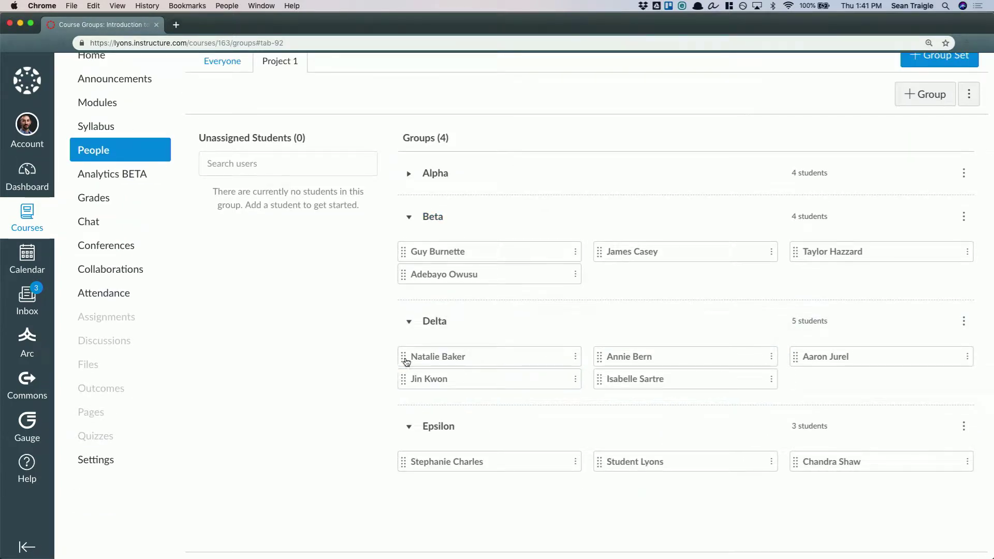
{"action": "left_click_drag", "start_coordinate": [403, 357], "coordinate": [559, 471]}
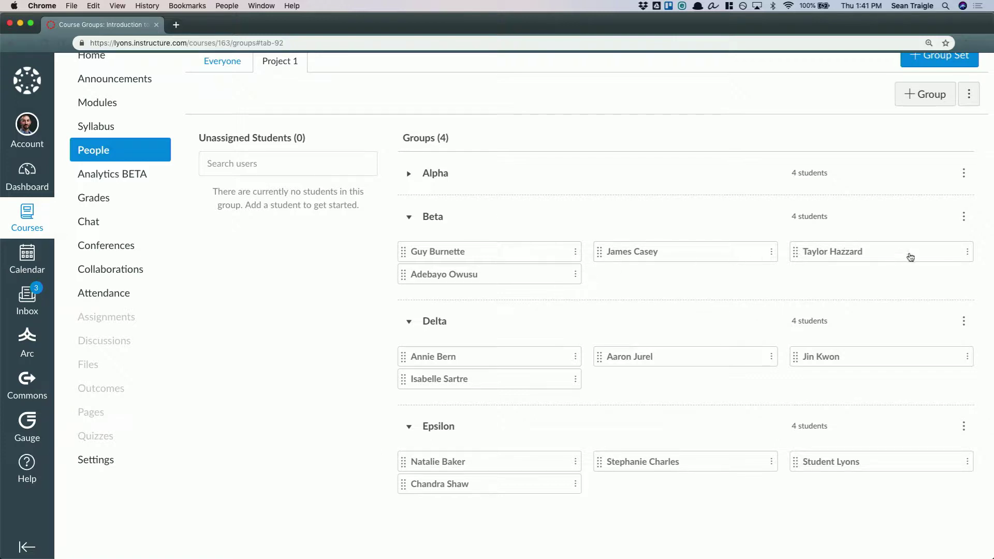
Visit the Beta group's homepage and create a 60-minute BigBlueButton conference named Beta Conference with all group members invited
{"action": "left_click", "coordinate": [963, 216]}
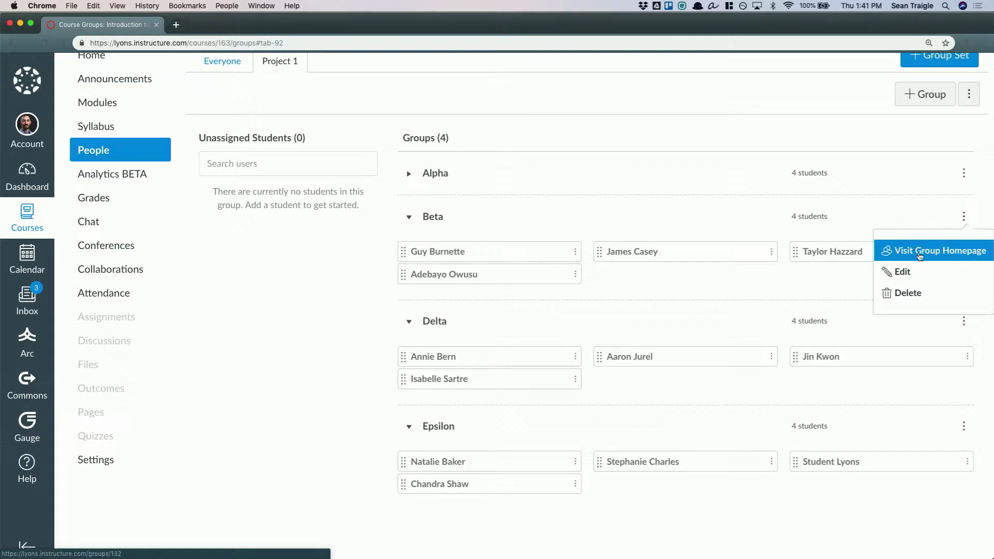
{"action": "left_click", "coordinate": [919, 257]}
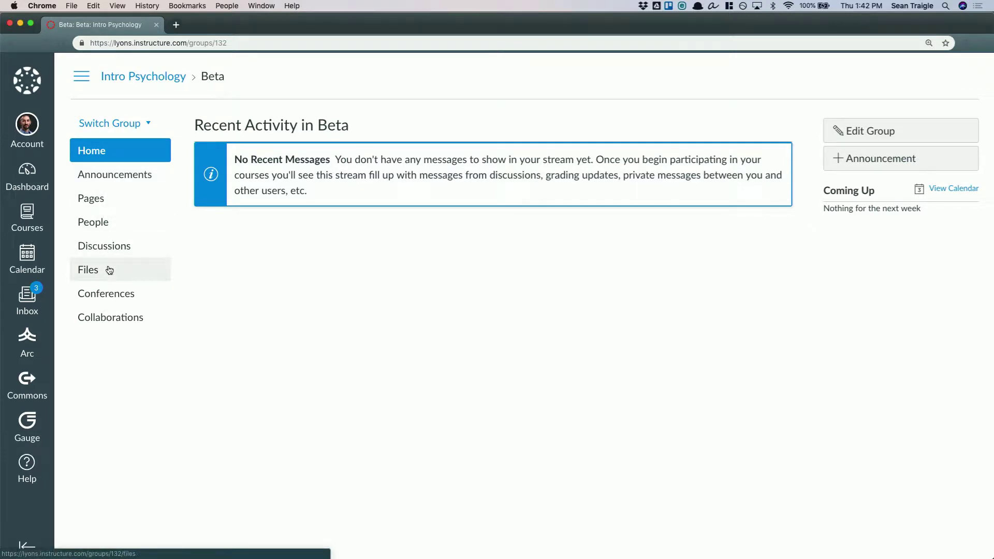
{"action": "left_click", "coordinate": [111, 299]}
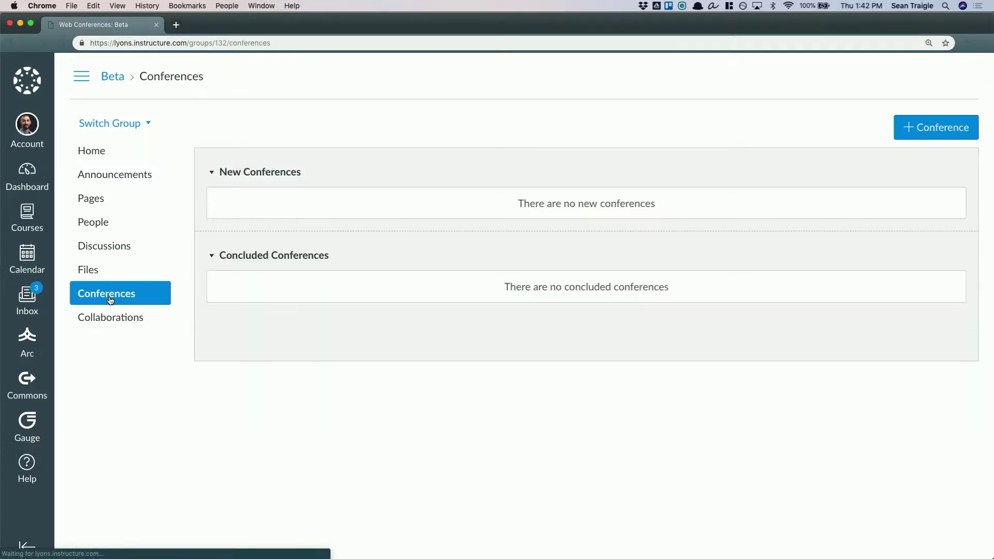
{"action": "left_click", "coordinate": [937, 130]}
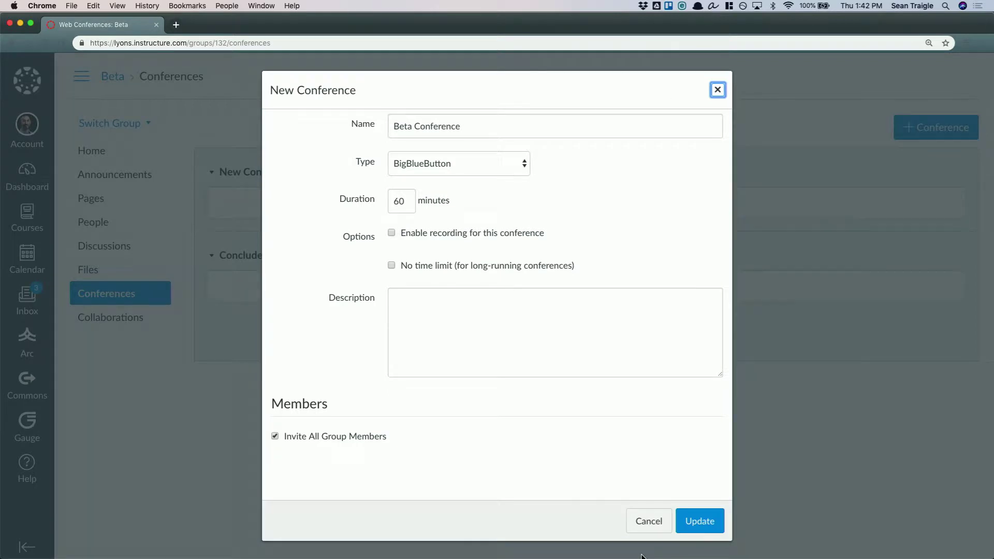
{"action": "left_click", "coordinate": [697, 522]}
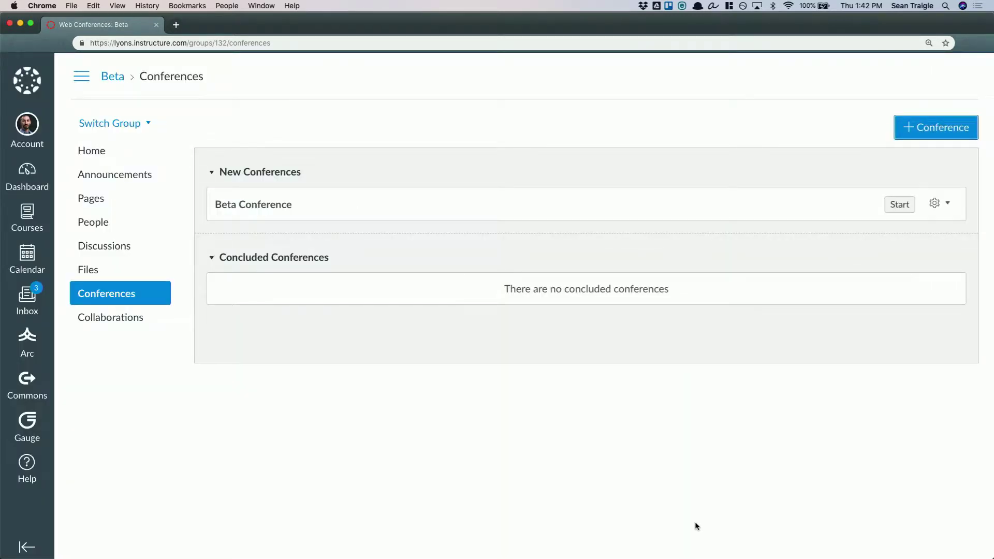
Start the Beta Conference and enter its BigBlueButton meeting room to view the welcome presentation
{"action": "left_click", "coordinate": [899, 204]}
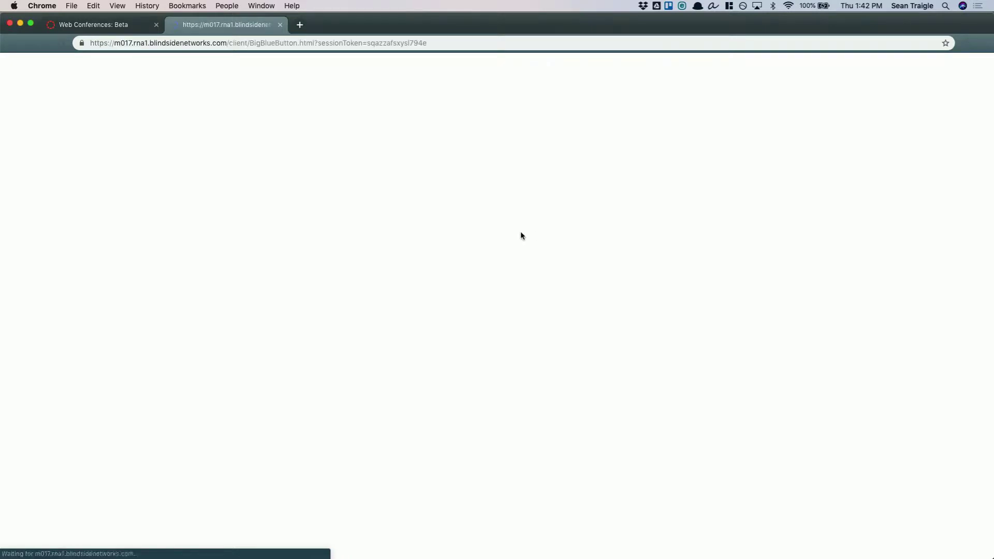
{"action": "left_click", "coordinate": [454, 306]}
{"action": "left_click", "coordinate": [208, 102]}
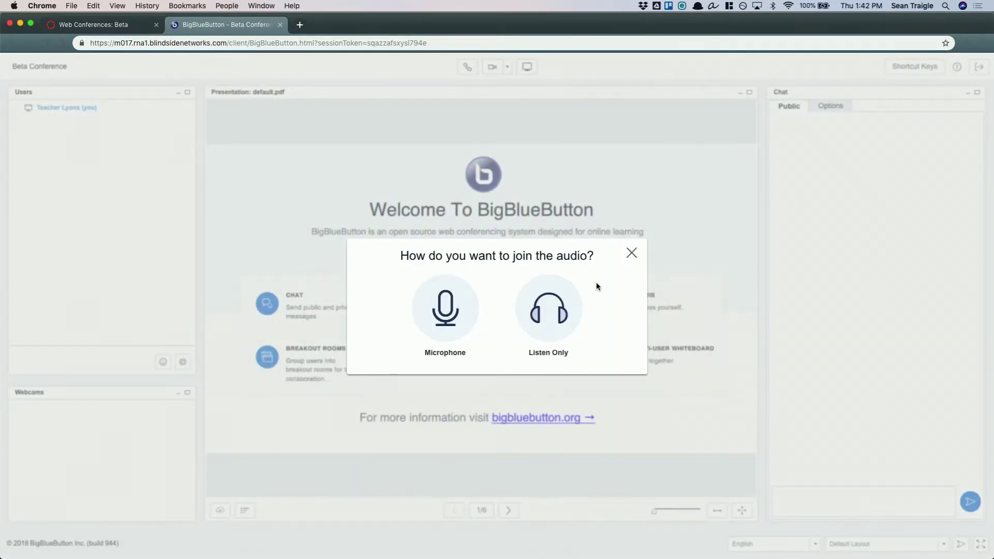
{"action": "left_click", "coordinate": [629, 253]}
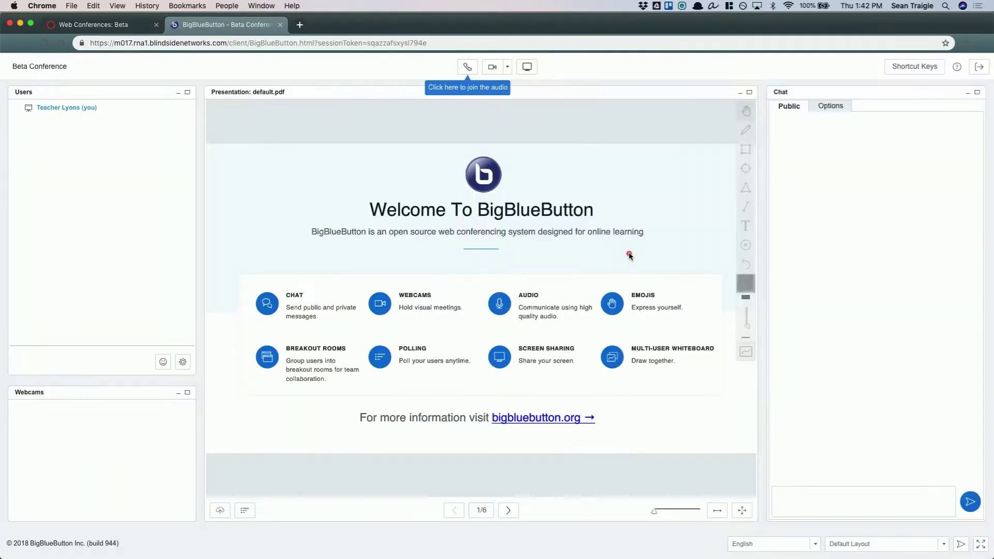
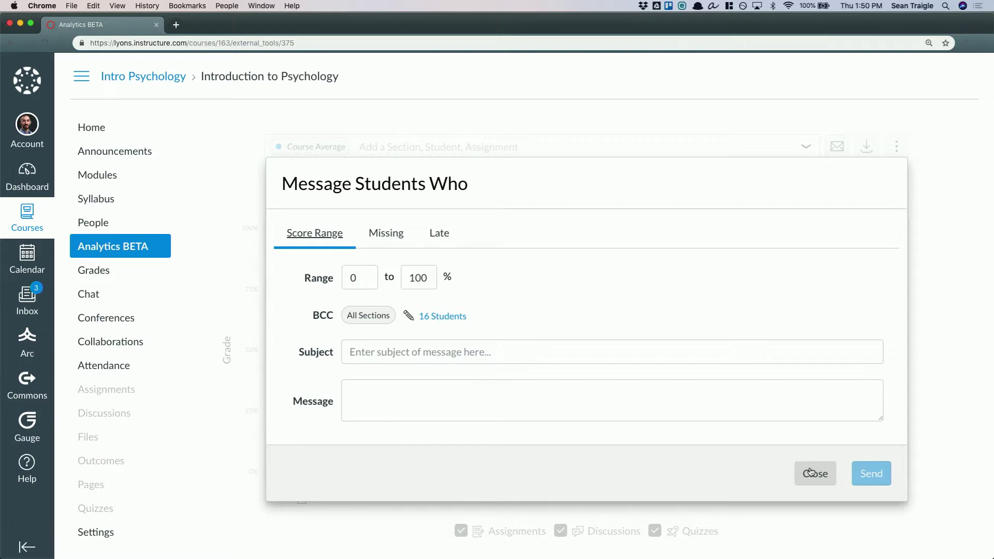
Close the Message Students Who form and show the analytics chart and student table for all students
{"action": "left_click", "coordinate": [811, 472]}
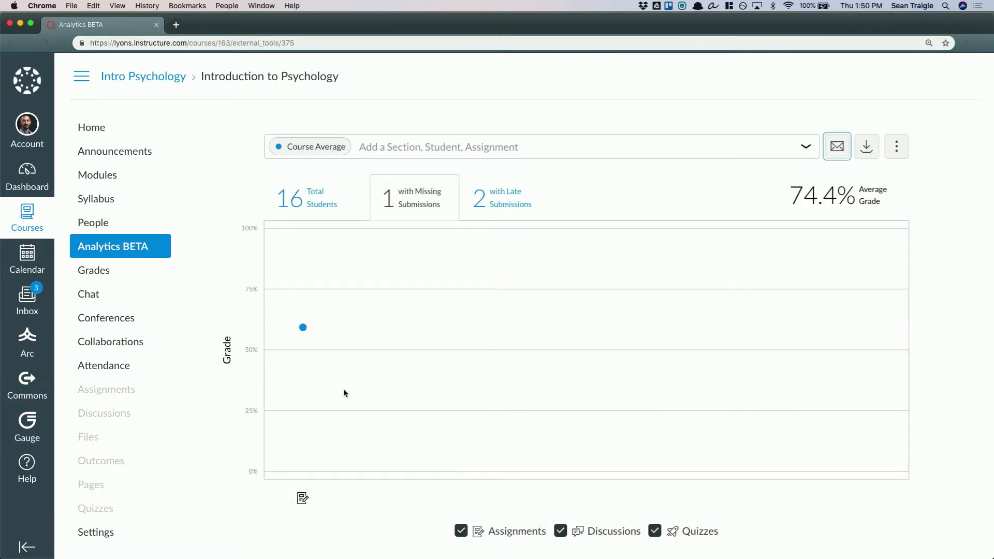
{"action": "scroll", "coordinate": [343, 388], "scroll_direction": "down", "scroll_amount": 3}
{"action": "scroll", "coordinate": [343, 392], "scroll_direction": "up", "scroll_amount": 3}
{"action": "left_click", "coordinate": [323, 213]}
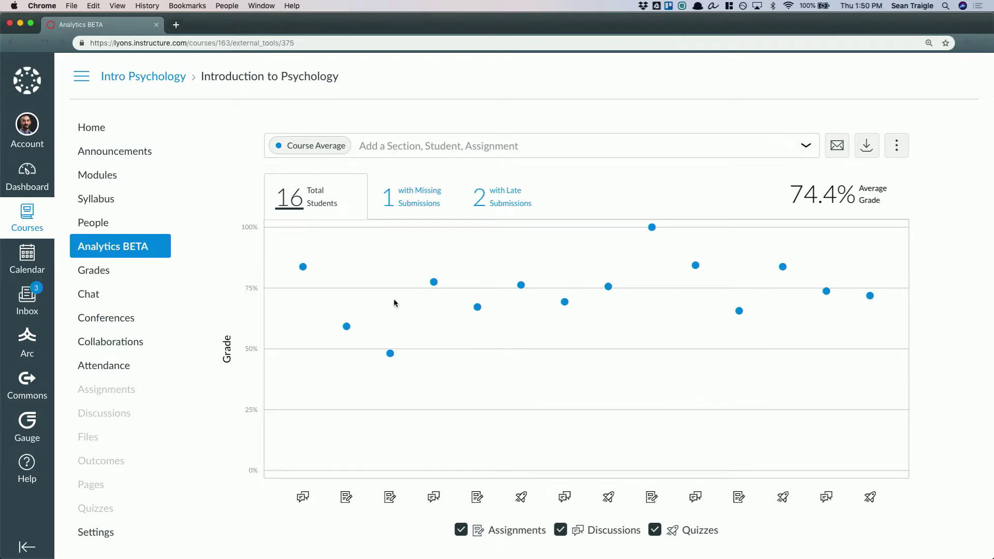
{"action": "scroll", "coordinate": [369, 501], "scroll_direction": "down", "scroll_amount": 5}
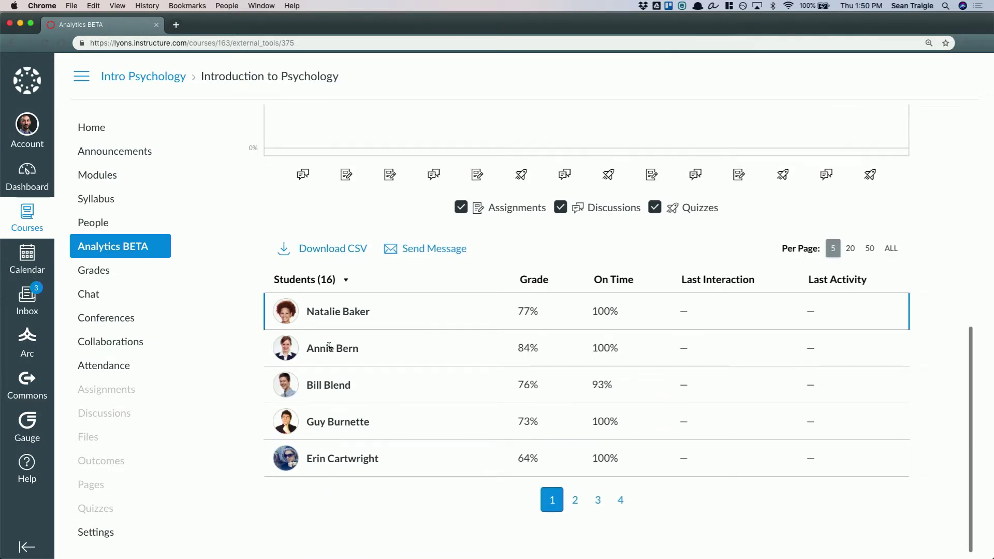
{"action": "scroll", "coordinate": [377, 325], "scroll_direction": "up", "scroll_amount": 4}
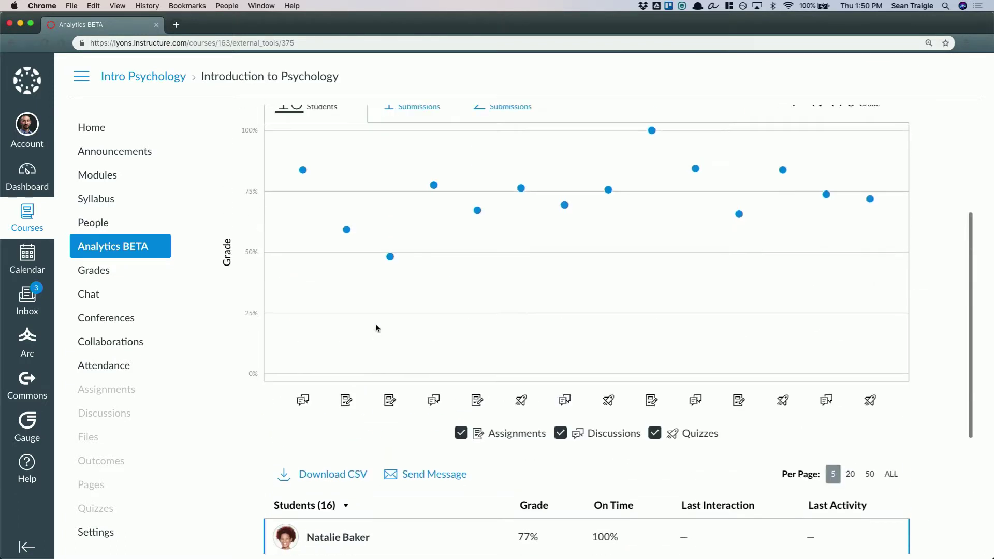
Filter the course analytics to students with missing submissions and examine the resulting student table
{"action": "left_click", "coordinate": [407, 113]}
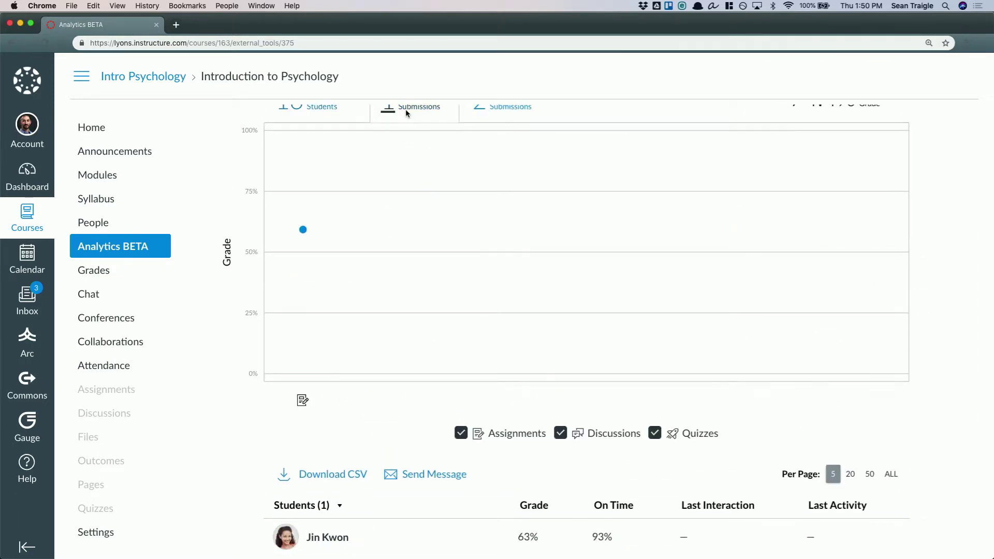
{"action": "scroll", "coordinate": [386, 428], "scroll_direction": "down", "scroll_amount": 1}
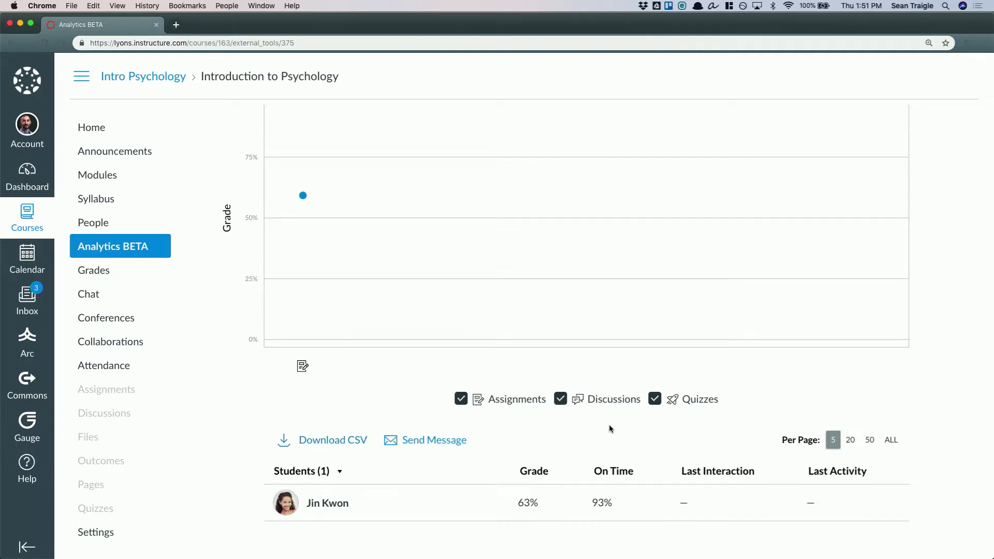
{"action": "scroll", "coordinate": [943, 370], "scroll_direction": "up", "scroll_amount": 5}
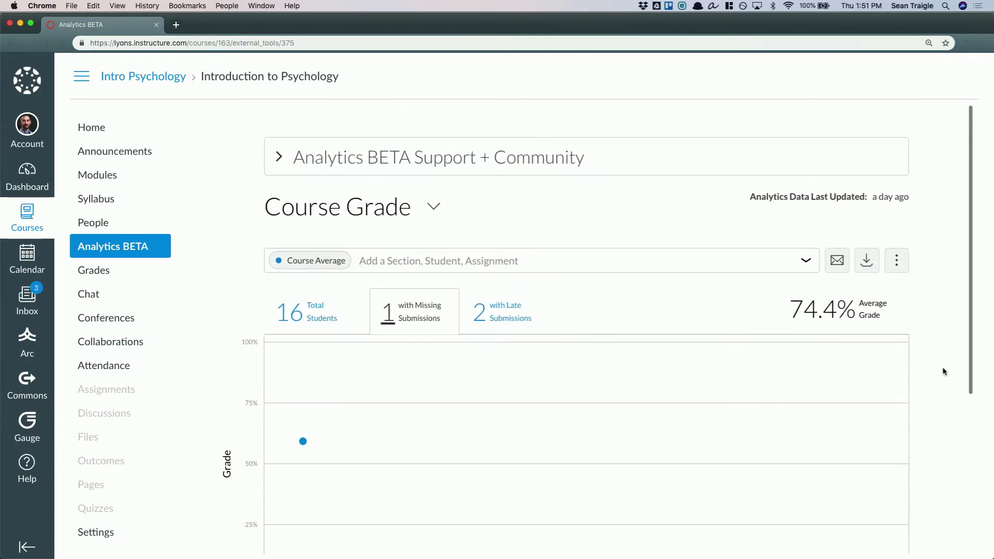
Leave the analytics for the course home and main dashboard, and log out of the teacher account
{"action": "left_click", "coordinate": [103, 127]}
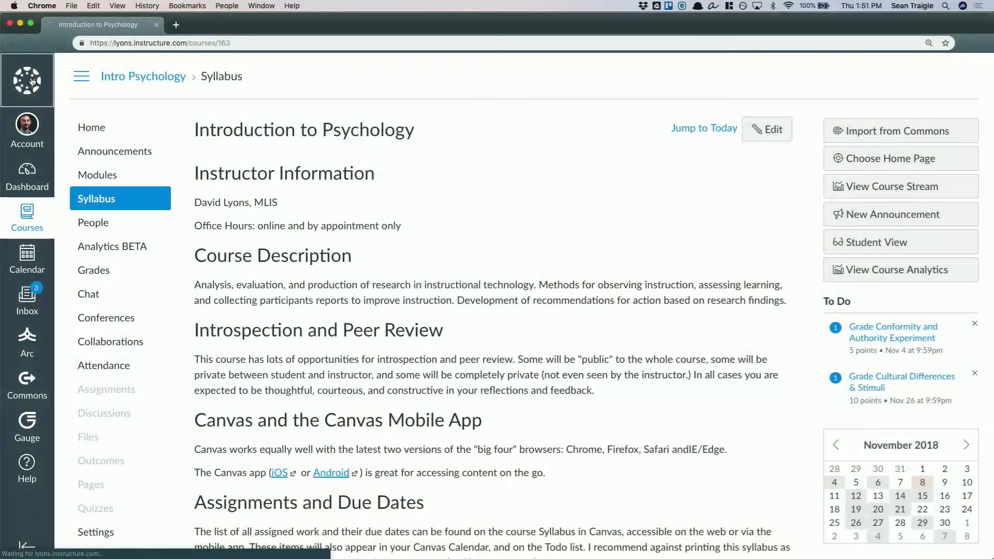
{"action": "left_click", "coordinate": [30, 88]}
{"action": "left_click", "coordinate": [27, 125]}
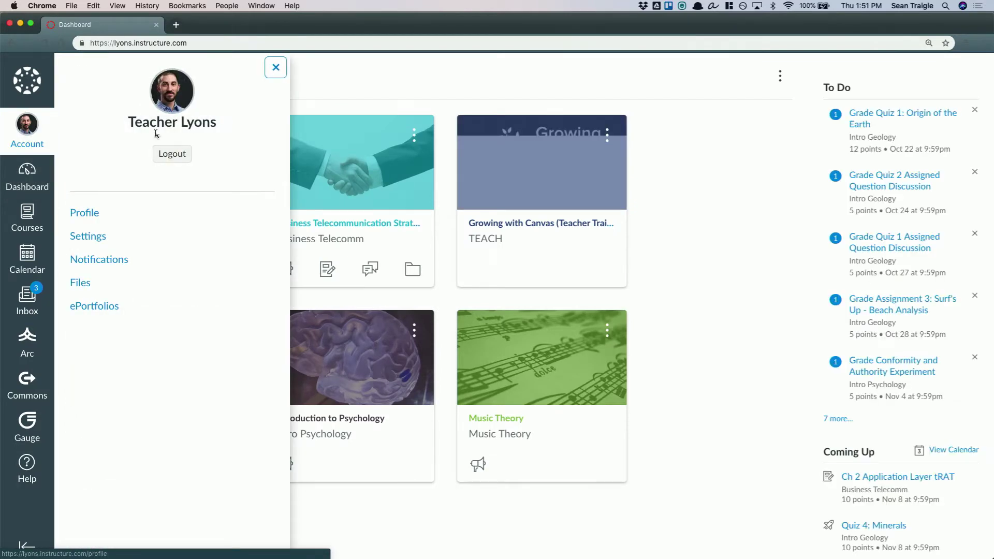
{"action": "left_click", "coordinate": [172, 154]}
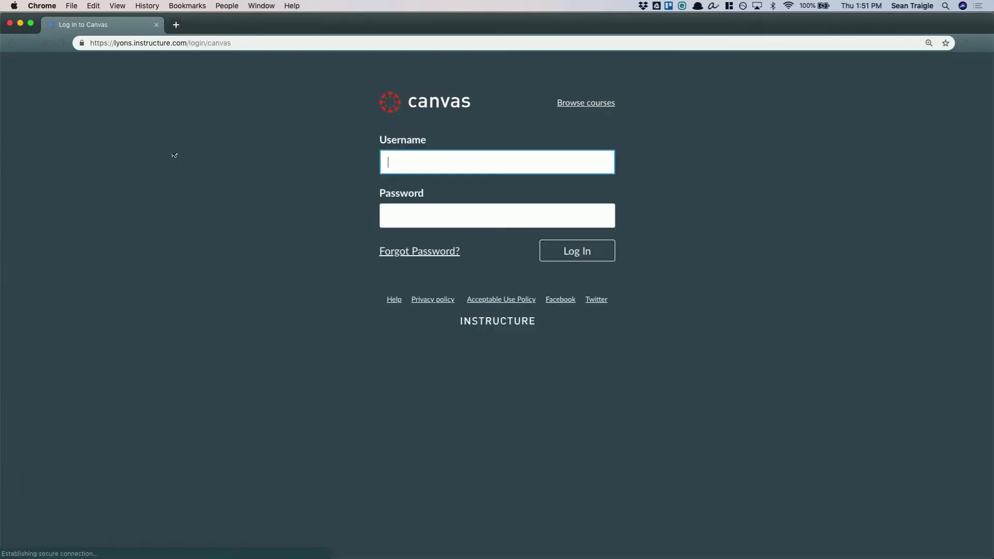
Log in to the student account with its username and account password
{"action": "left_click", "coordinate": [433, 158]}
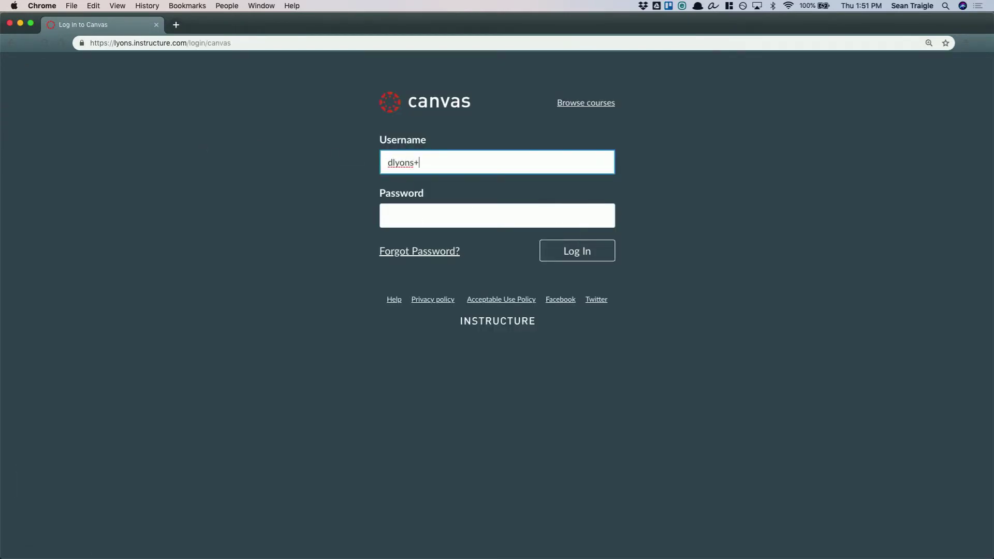
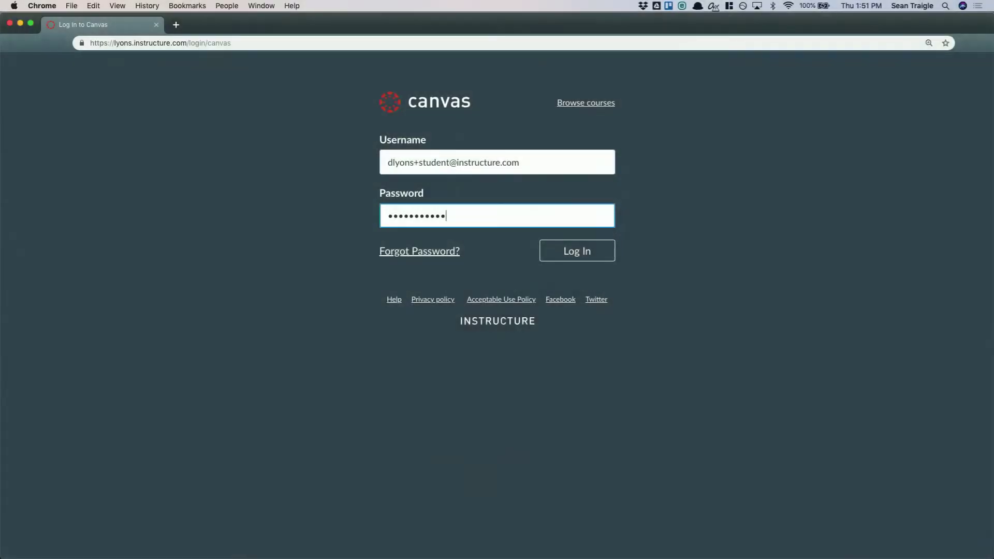
{"action": "type", "text": "•••"}
{"action": "key", "text": "Return"}
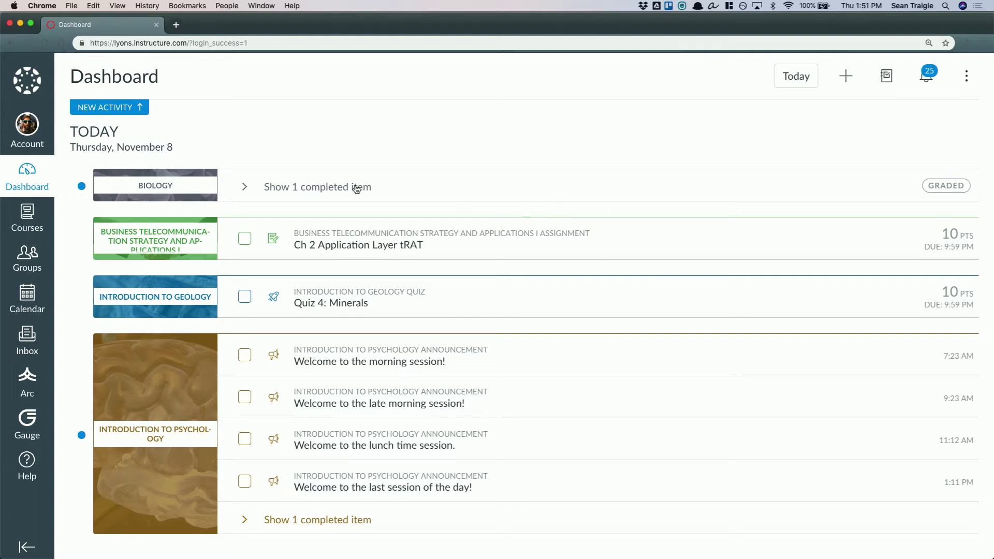
Switch the student dashboard to Card View, and return it to List View
{"action": "left_click", "coordinate": [966, 76]}
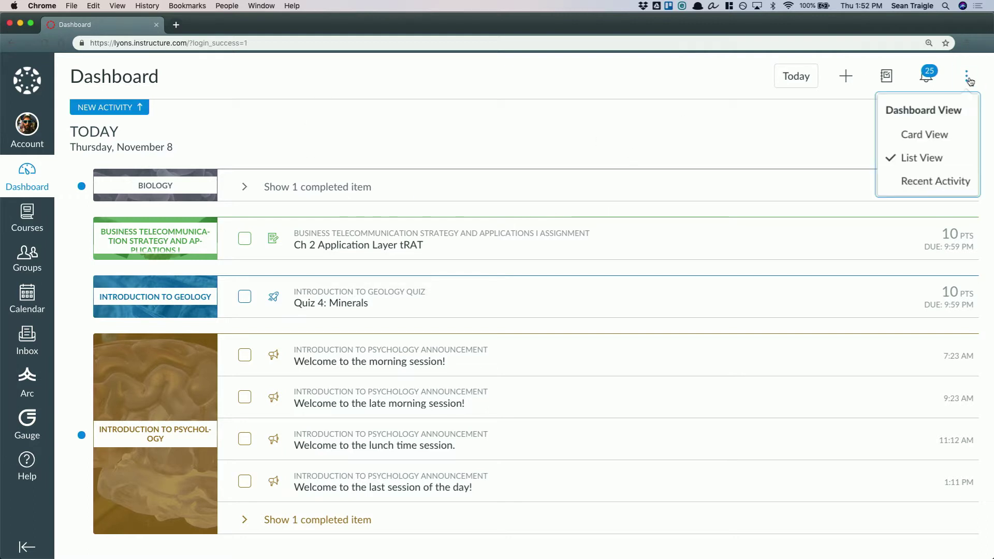
{"action": "left_click", "coordinate": [908, 134]}
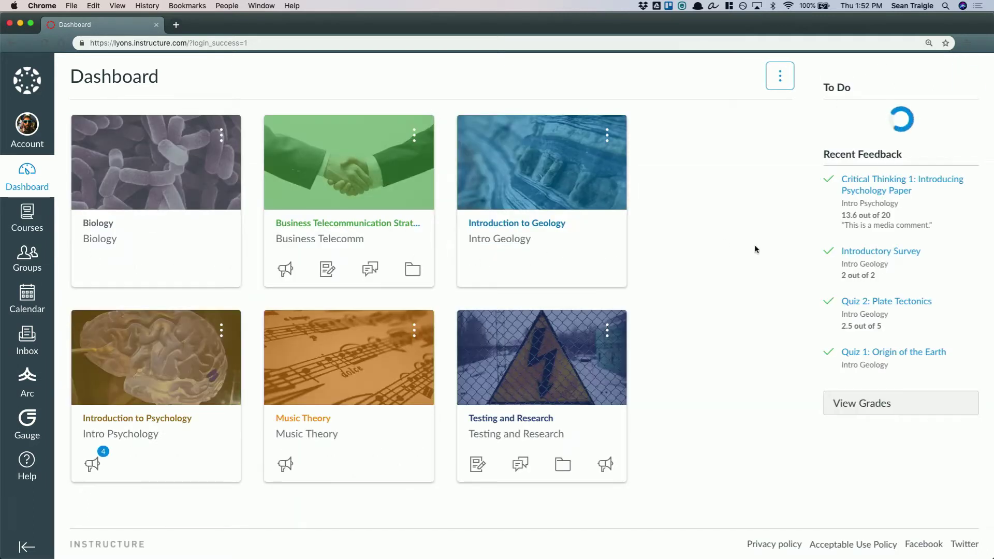
{"action": "left_click", "coordinate": [775, 74]}
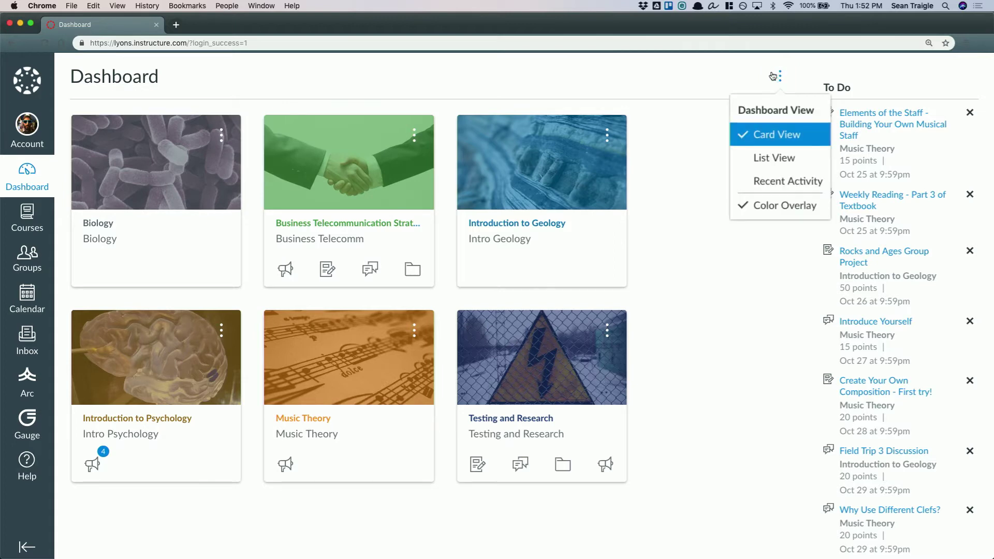
{"action": "left_click", "coordinate": [759, 156]}
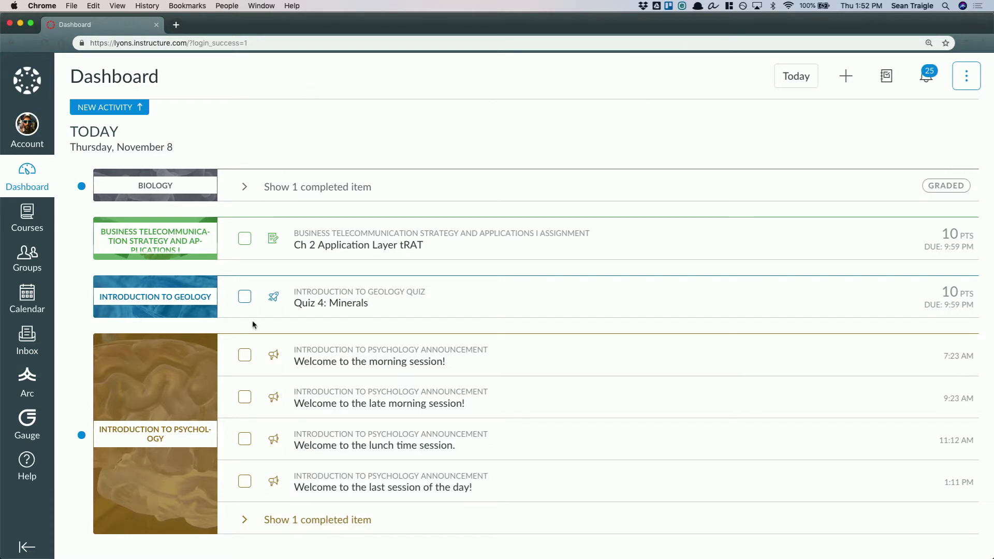
Expand the completed Biology item for Friday, November 9 in the to-do list, and return the list to today
{"action": "scroll", "coordinate": [250, 500], "scroll_direction": "down", "scroll_amount": 3}
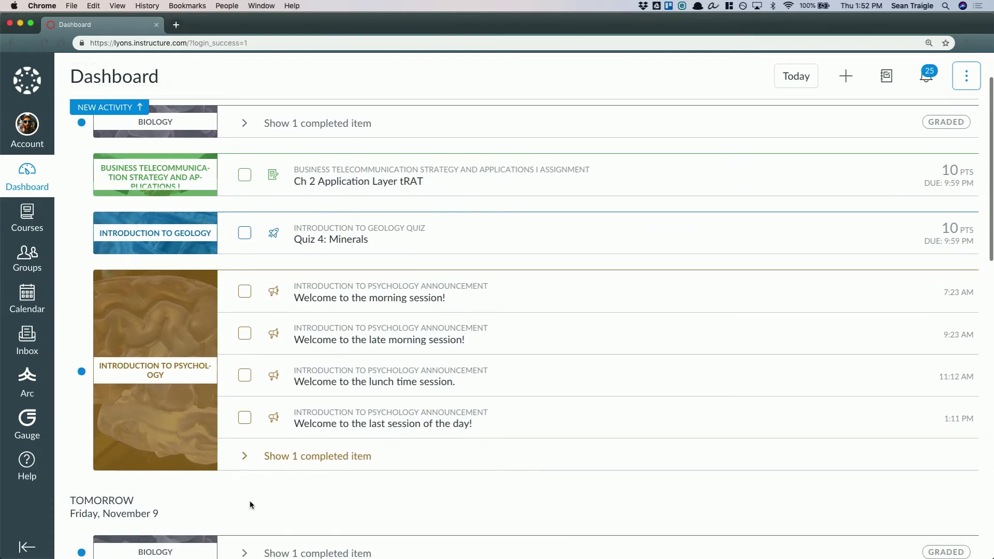
{"action": "scroll", "coordinate": [250, 500], "scroll_direction": "down", "scroll_amount": 10}
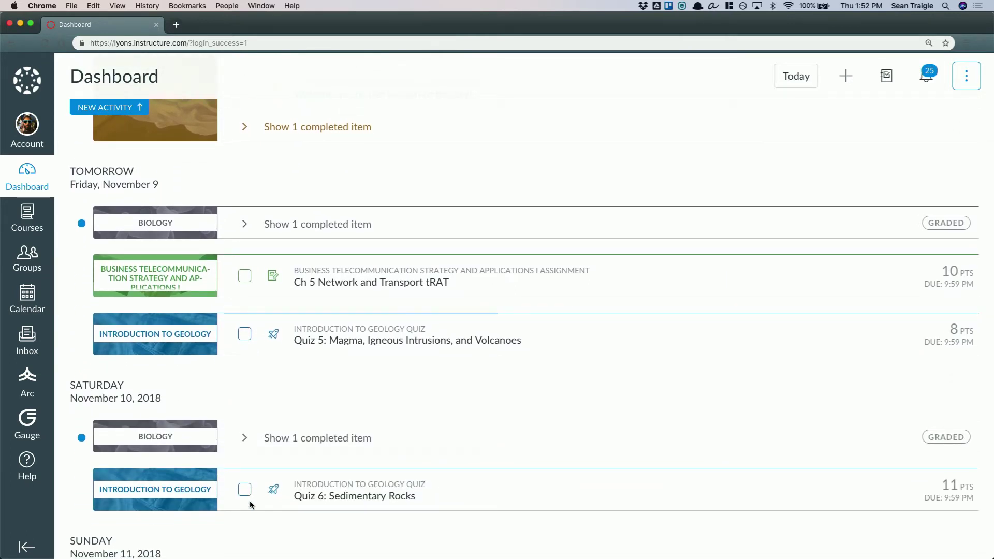
{"action": "left_click", "coordinate": [247, 215]}
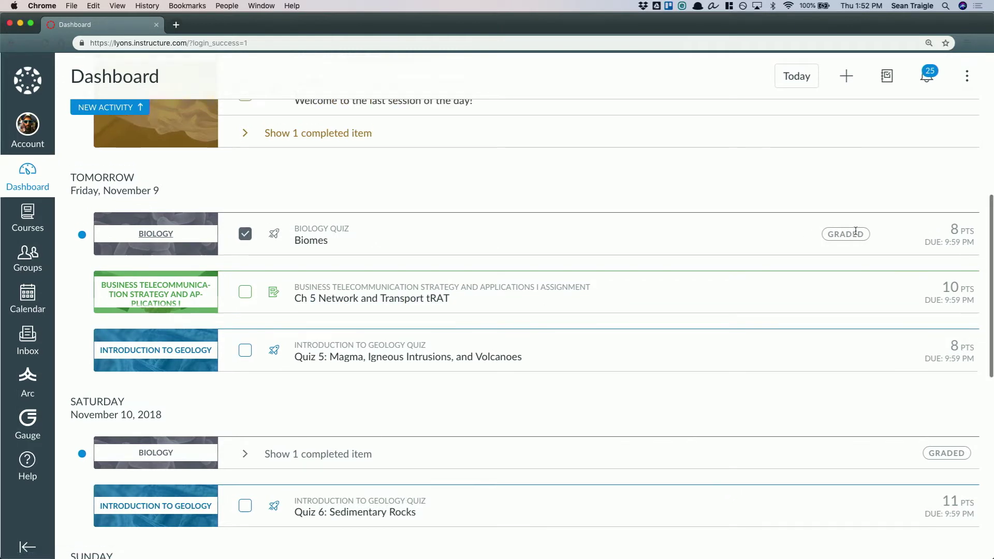
{"action": "scroll", "coordinate": [855, 230], "scroll_direction": "up", "scroll_amount": 2}
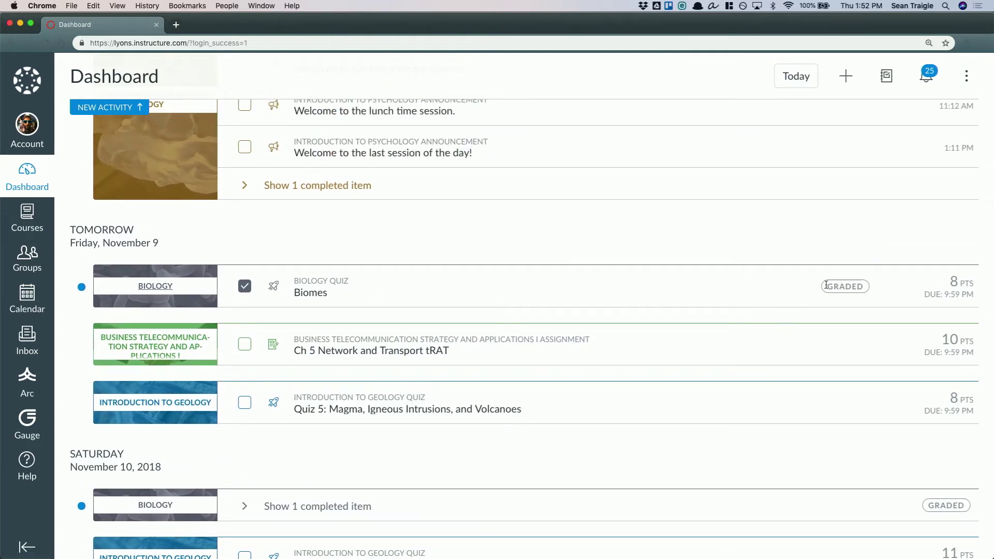
{"action": "scroll", "coordinate": [578, 327], "scroll_direction": "up", "scroll_amount": 2}
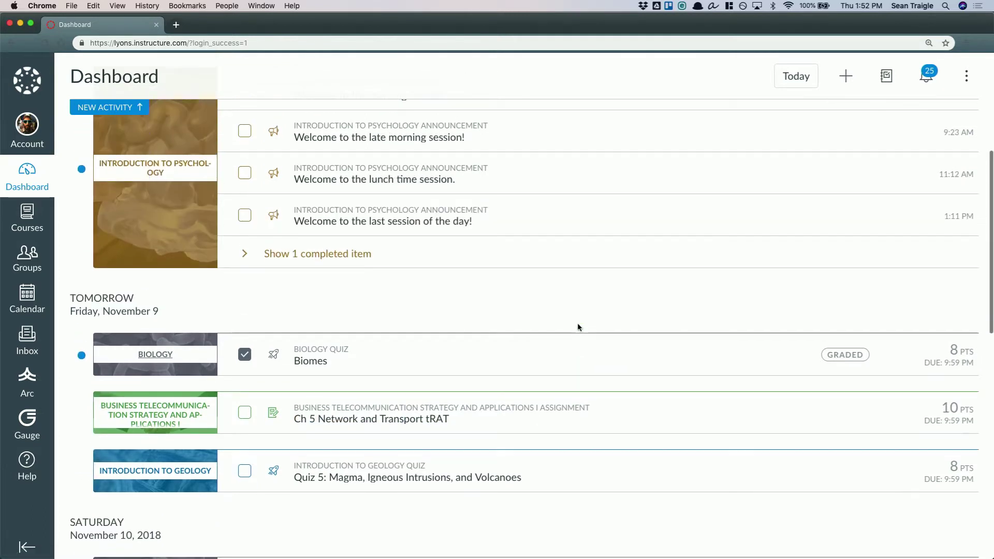
{"action": "left_click", "coordinate": [895, 81]}
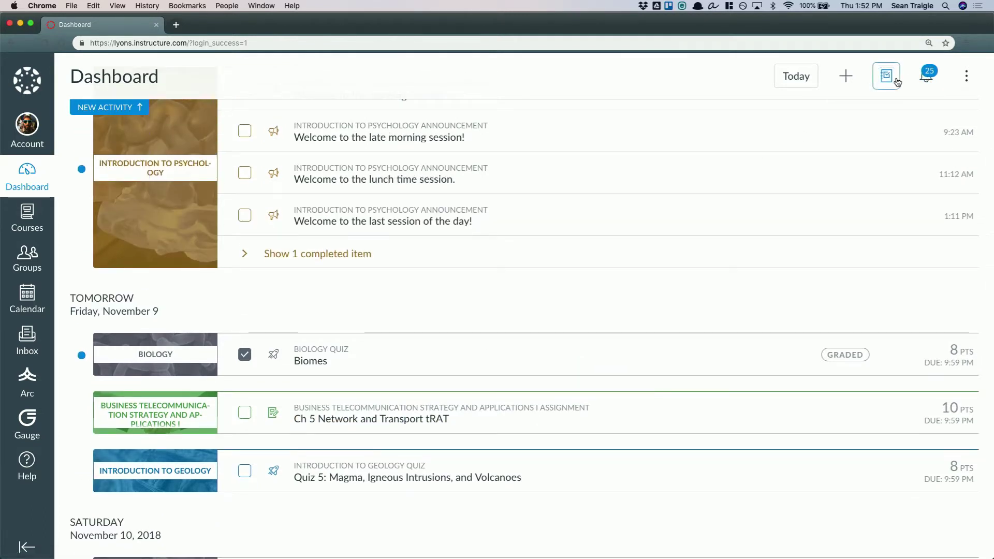
{"action": "left_click", "coordinate": [802, 74]}
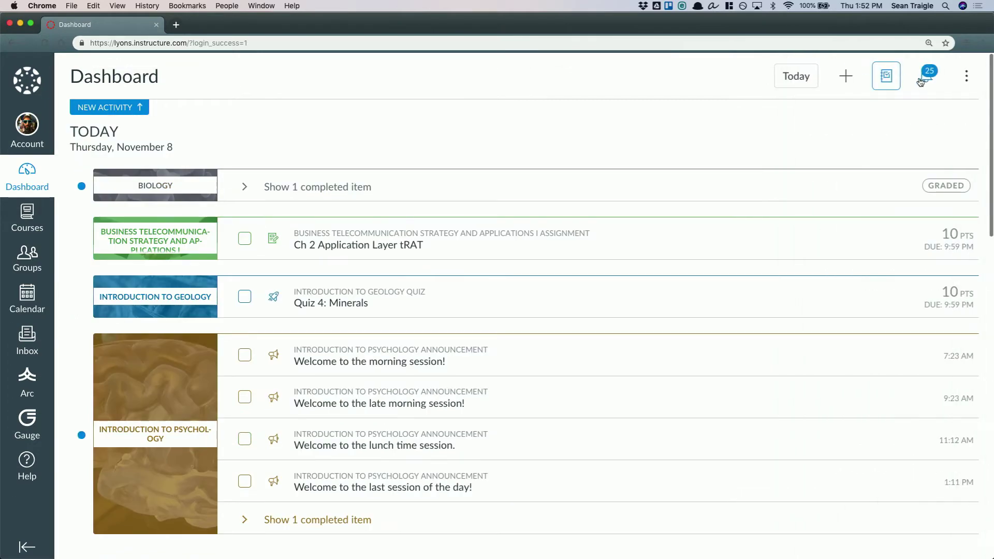
Review the New and Dismissed missing assignments in the dashboard's opportunities list, and close it
{"action": "left_click", "coordinate": [926, 76]}
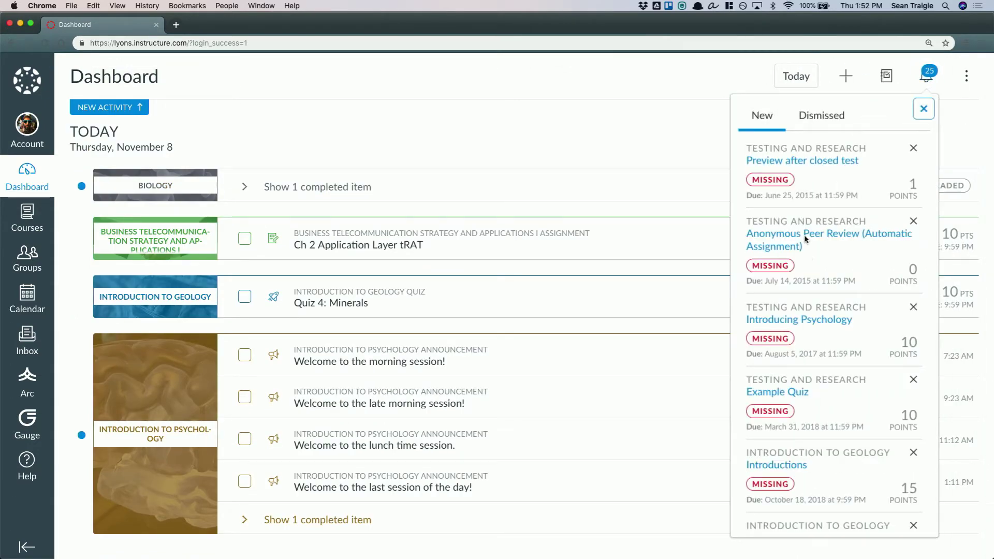
{"action": "left_click", "coordinate": [821, 115]}
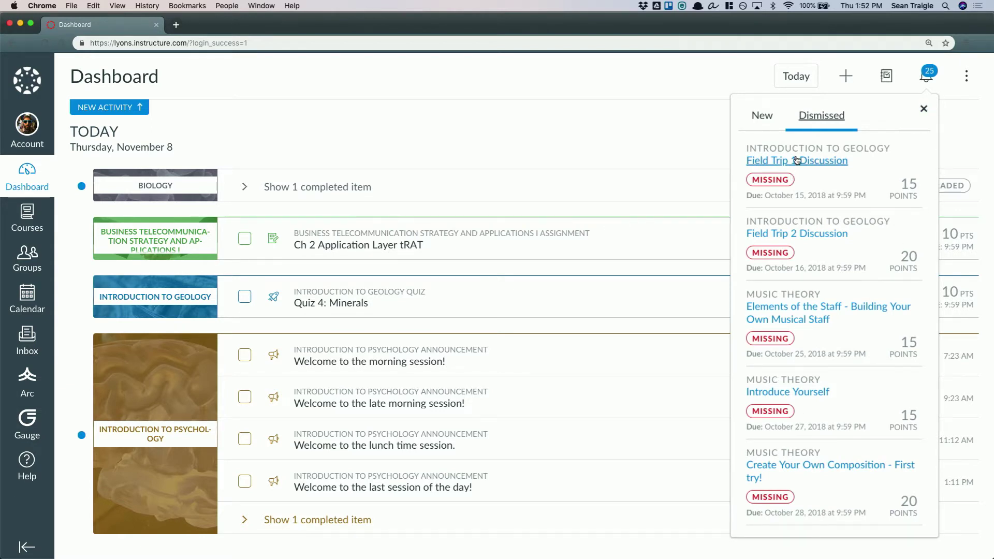
{"action": "left_click", "coordinate": [924, 110]}
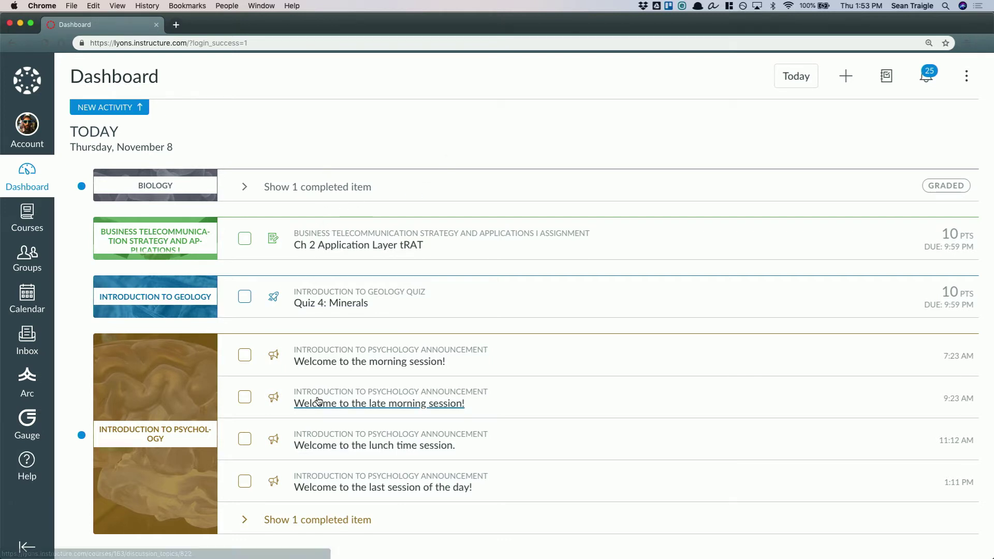
Open a blank to-do form from the dashboard, examine its optional course choices, and close it without saving
{"action": "scroll", "coordinate": [316, 403], "scroll_direction": "down", "scroll_amount": 7}
{"action": "scroll", "coordinate": [318, 401], "scroll_direction": "up", "scroll_amount": 3}
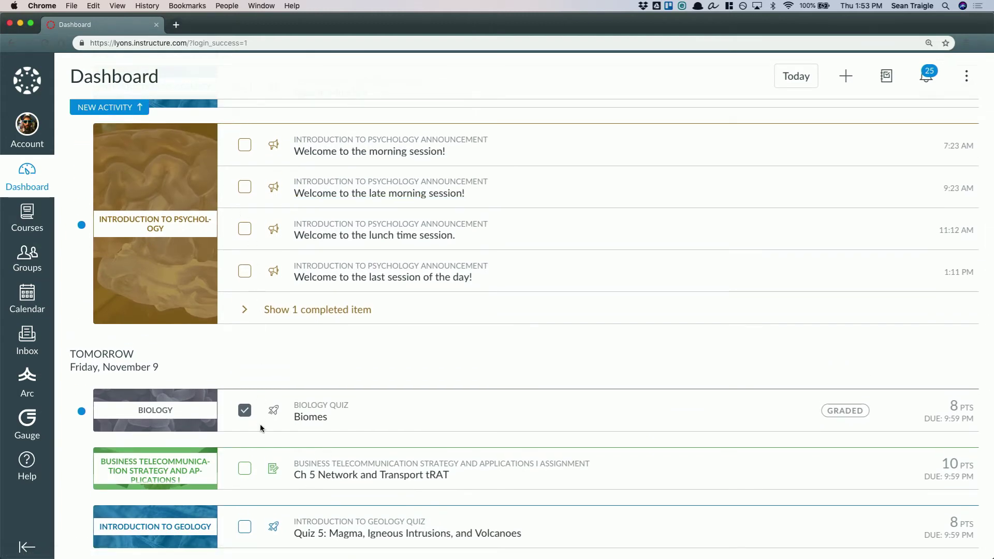
{"action": "scroll", "coordinate": [556, 364], "scroll_direction": "up", "scroll_amount": 4}
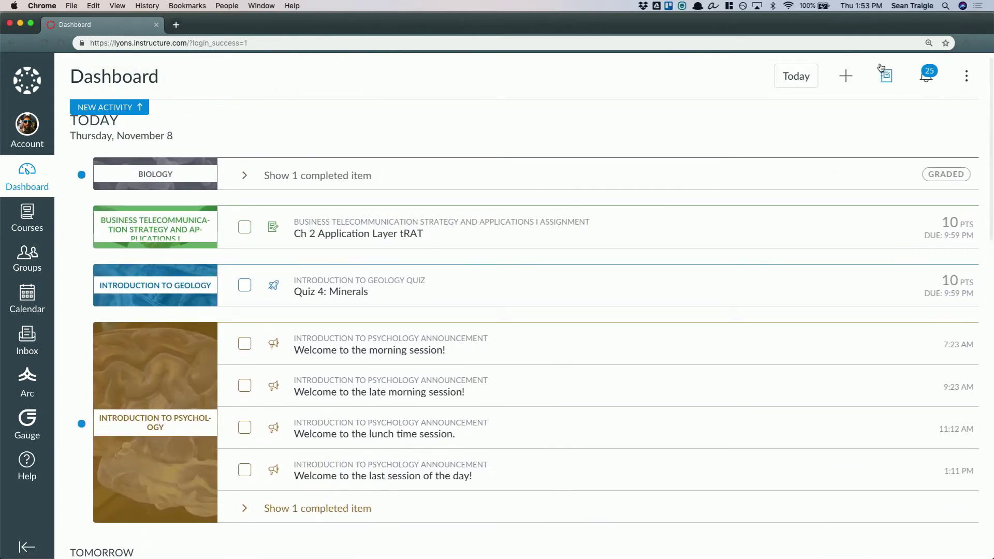
{"action": "left_click", "coordinate": [848, 77]}
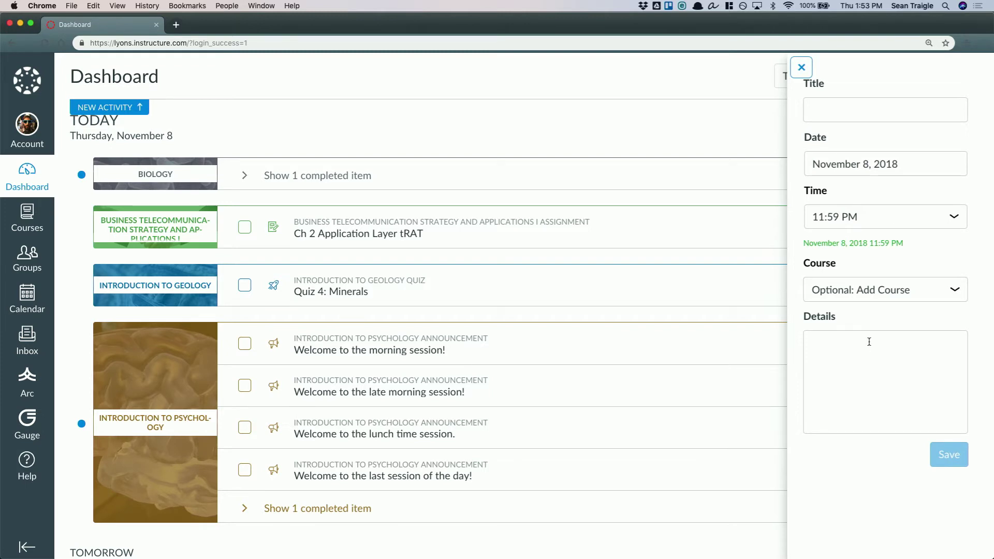
{"action": "left_click", "coordinate": [912, 292]}
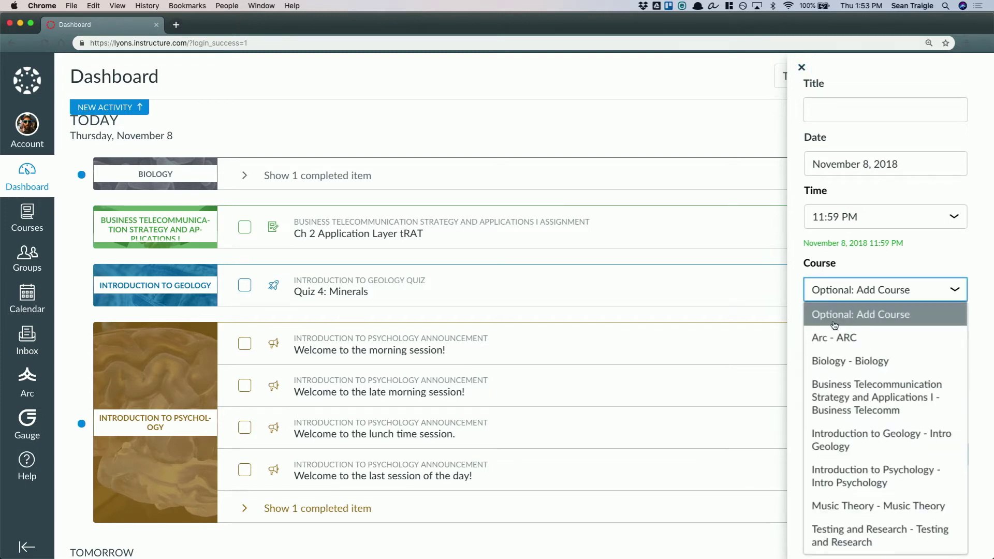
{"action": "left_click", "coordinate": [955, 295]}
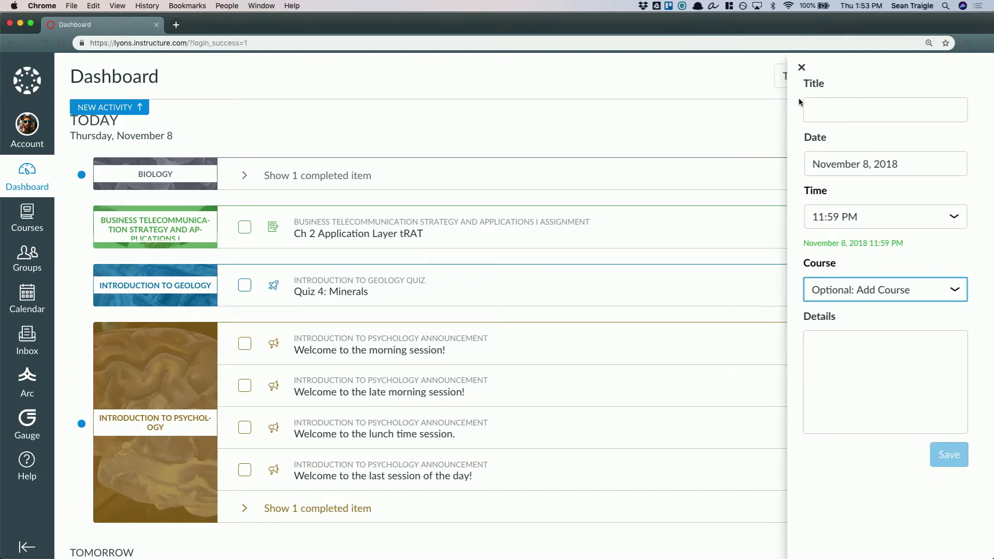
{"action": "left_click", "coordinate": [802, 69]}
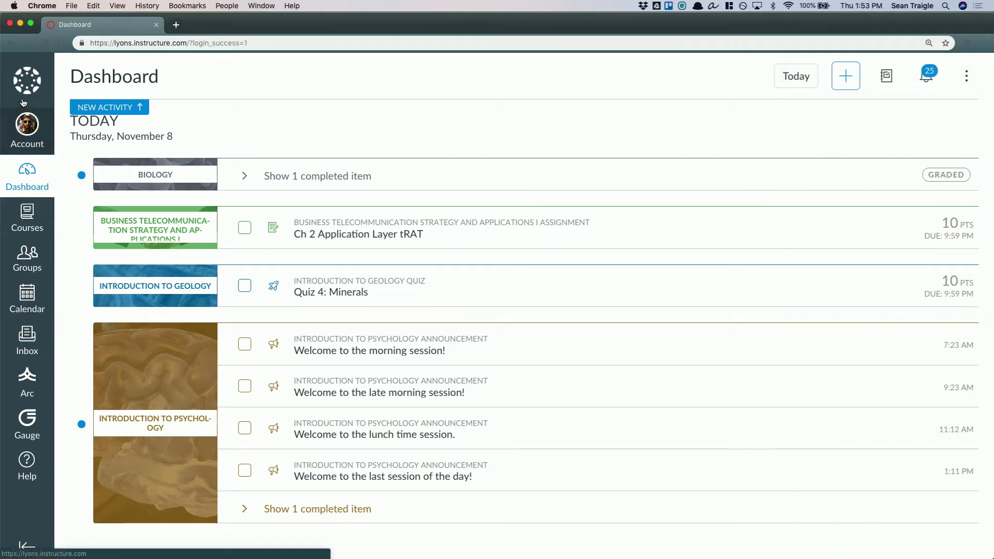
Reload the student dashboard and log out of the student account
{"action": "left_click", "coordinate": [29, 83]}
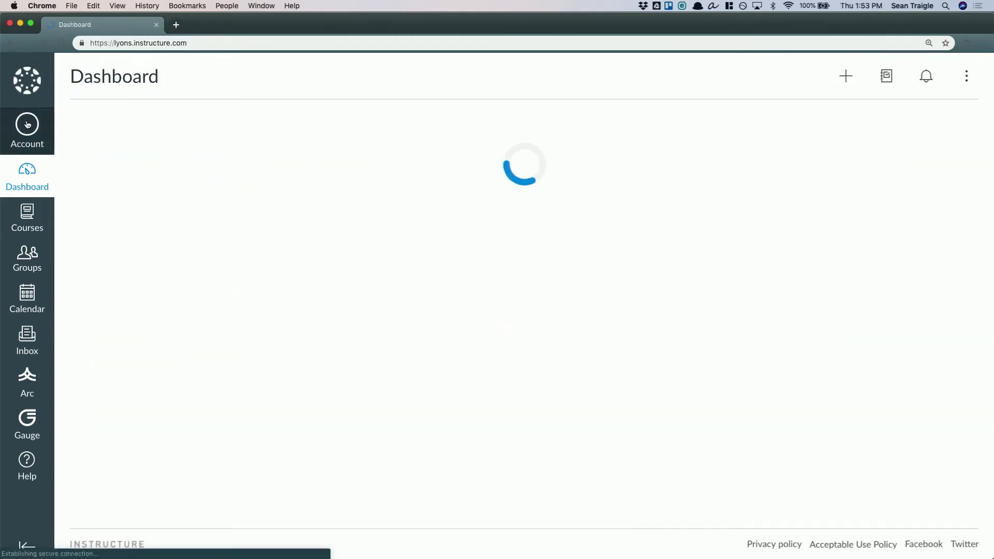
{"action": "left_click", "coordinate": [27, 127]}
{"action": "left_click", "coordinate": [172, 153]}
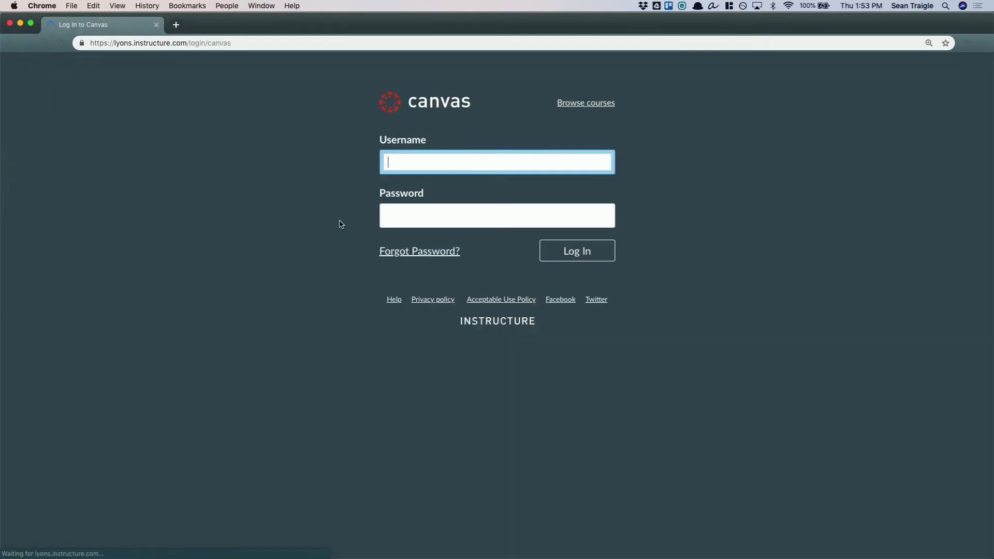
Log in to the teacher account and enter Student View for the Introduction to Psychology course
{"action": "type", "text": "stude"}
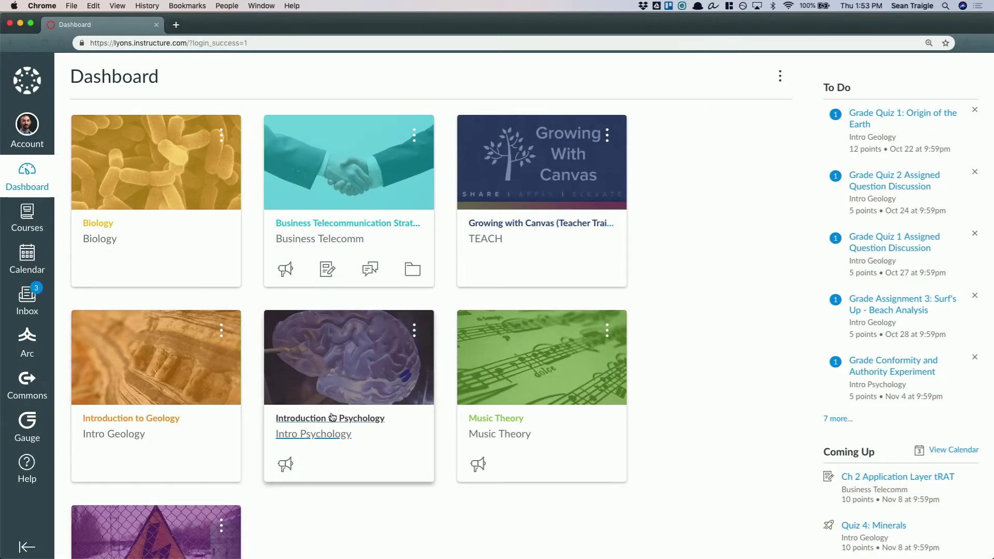
{"action": "left_click", "coordinate": [314, 419]}
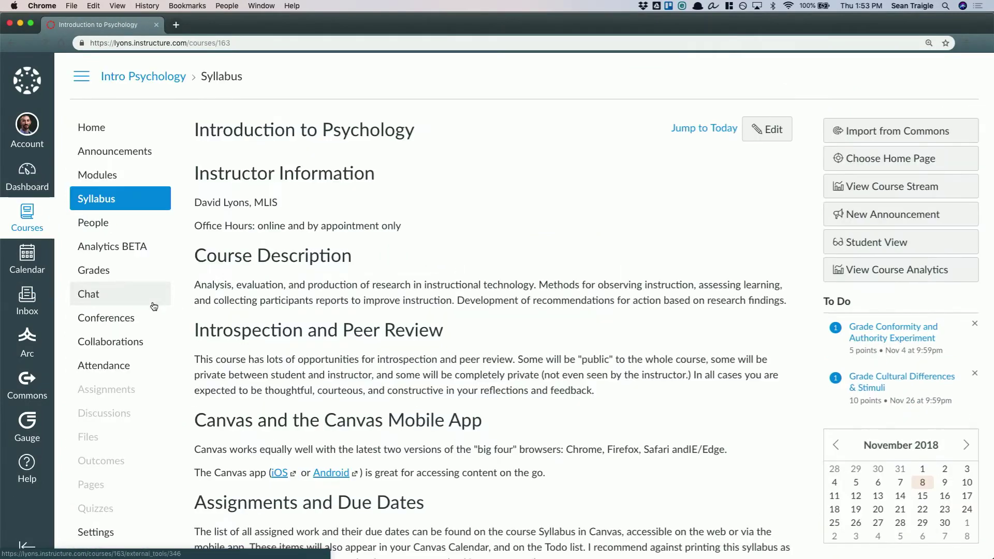
{"action": "left_click", "coordinate": [96, 532]}
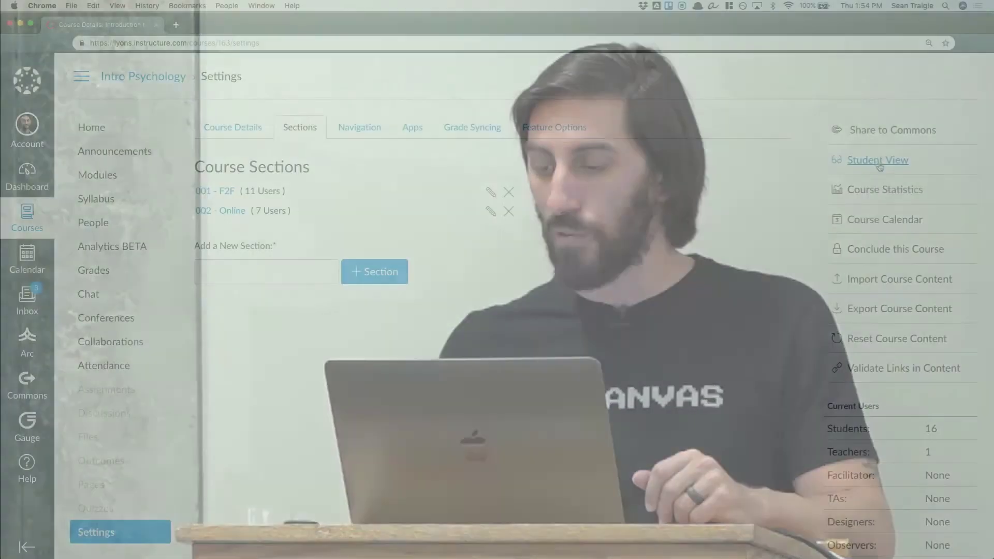
{"action": "left_click", "coordinate": [879, 164]}
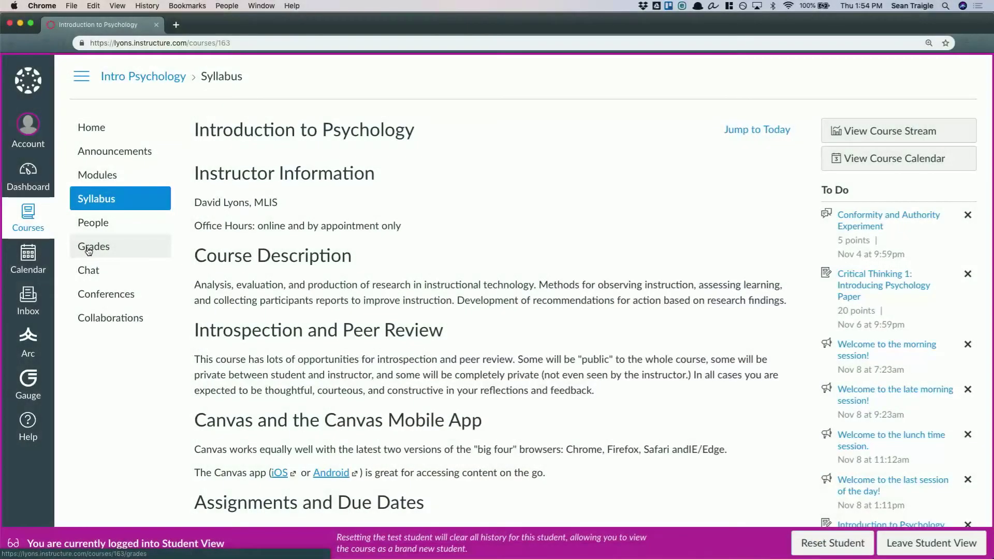
Open the test student's grades and review the assignment scores, group percentages and course total
{"action": "left_click", "coordinate": [89, 250]}
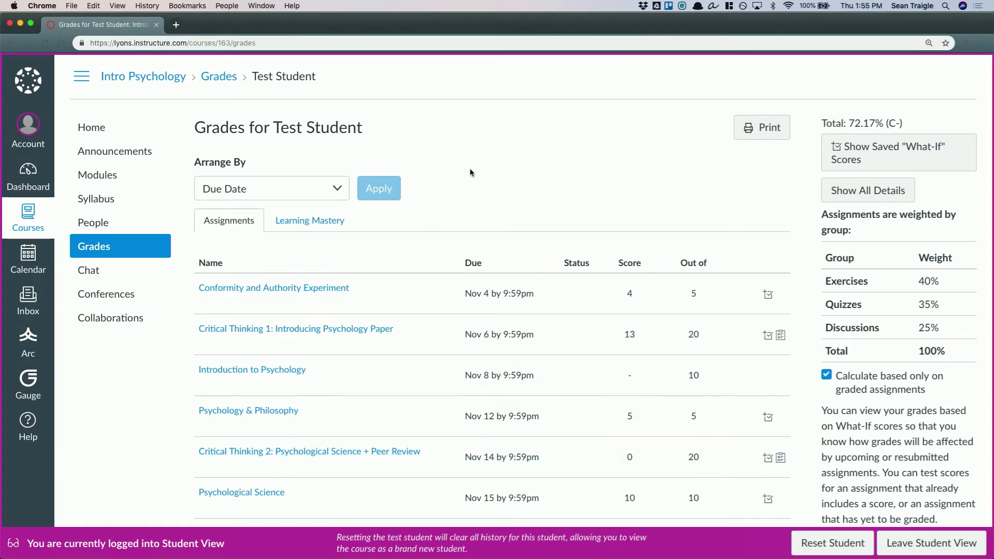
{"action": "scroll", "coordinate": [505, 209], "scroll_direction": "down", "scroll_amount": 2}
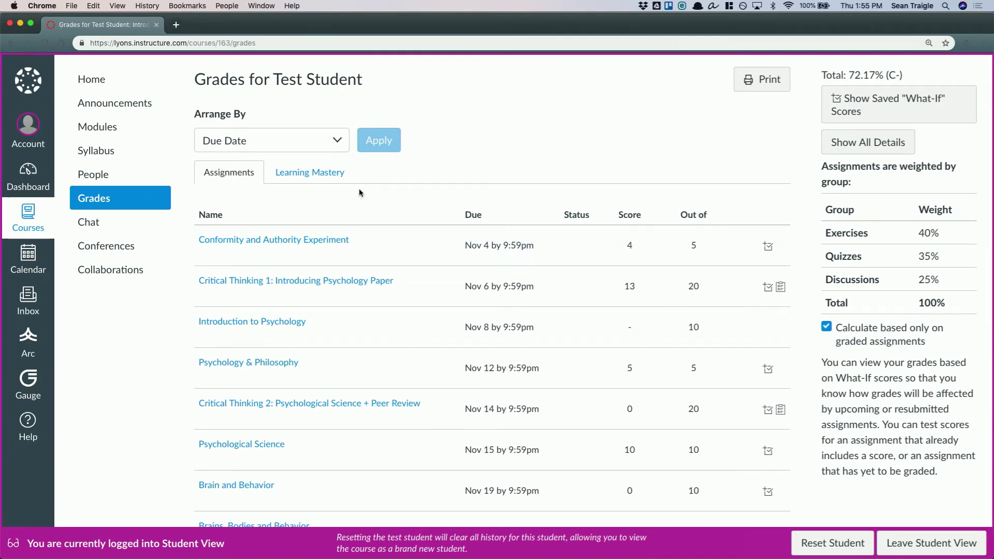
{"action": "scroll", "coordinate": [333, 410], "scroll_direction": "down", "scroll_amount": 8}
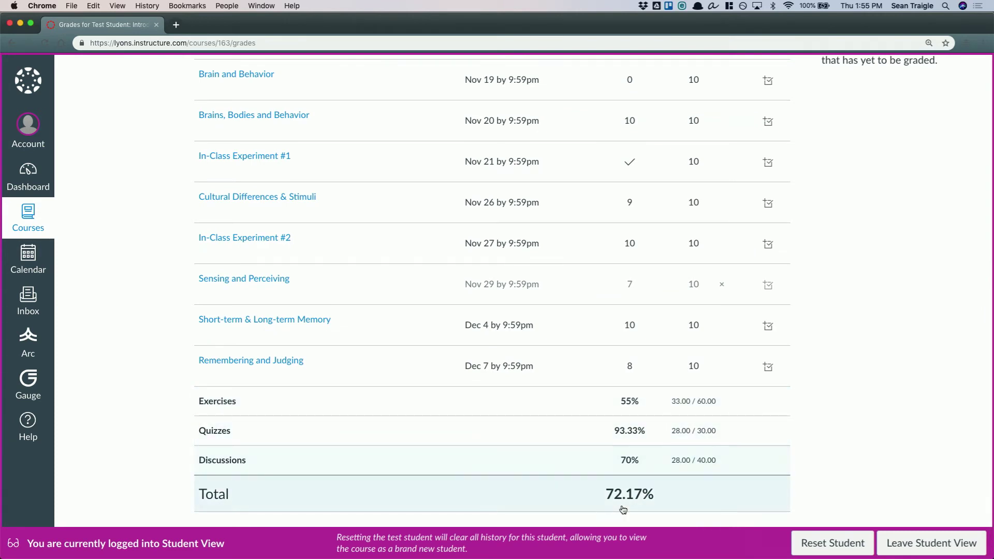
{"action": "scroll", "coordinate": [497, 460], "scroll_direction": "up", "scroll_amount": 10}
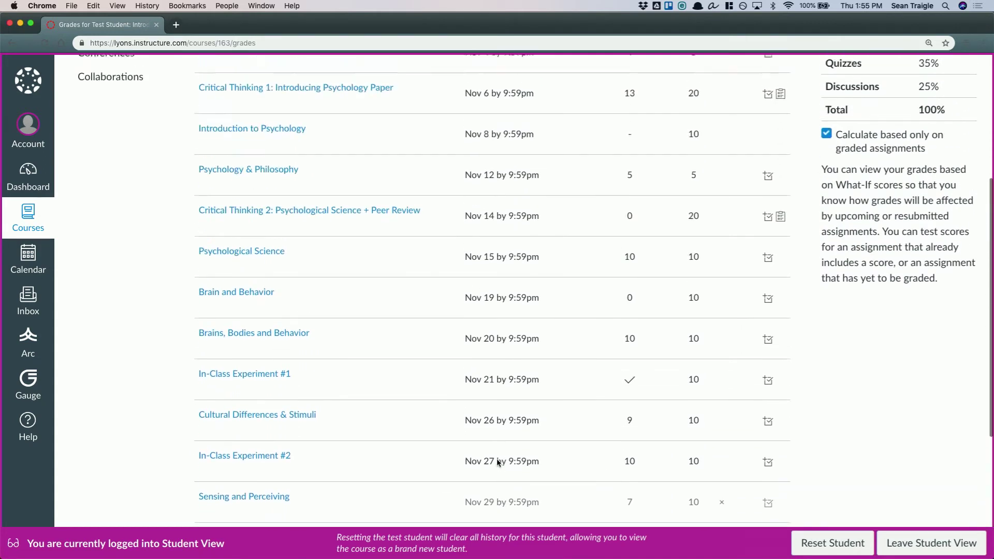
{"action": "scroll", "coordinate": [497, 462], "scroll_direction": "up", "scroll_amount": 2}
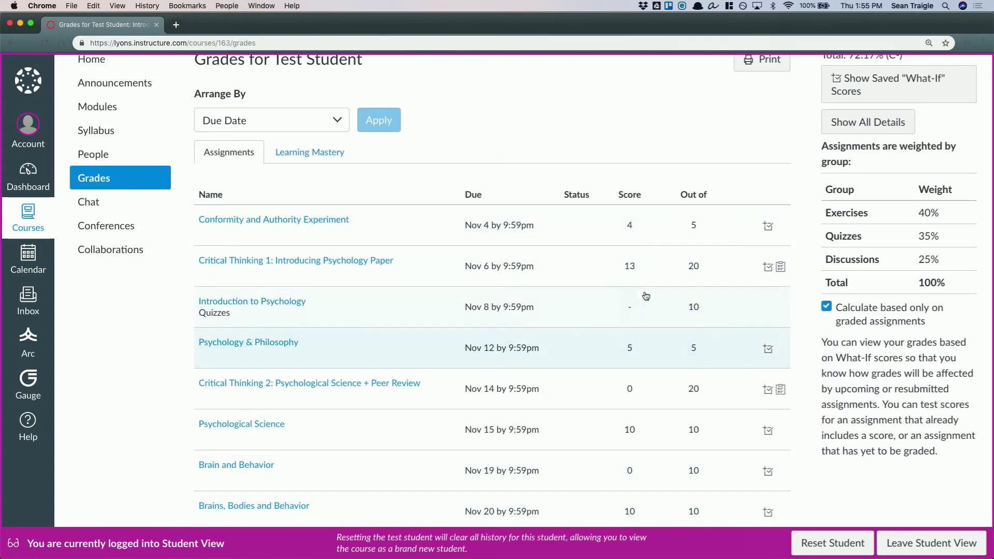
Enter what-if scores of 7 for the Introduction to Psychology quiz and 15 for Critical Thinking 2: Psychological Science + Peer Review
{"action": "left_click", "coordinate": [632, 305]}
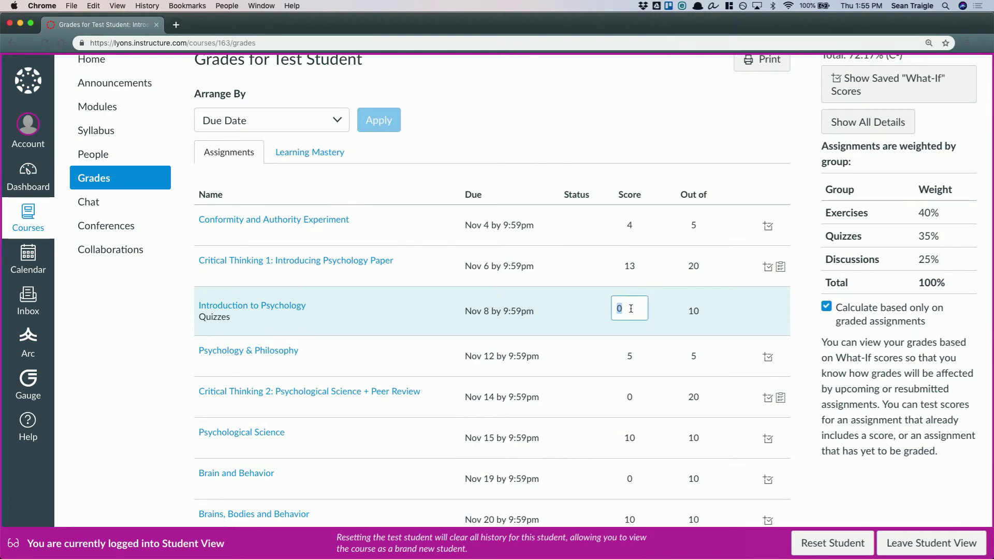
{"action": "type", "text": "7"}
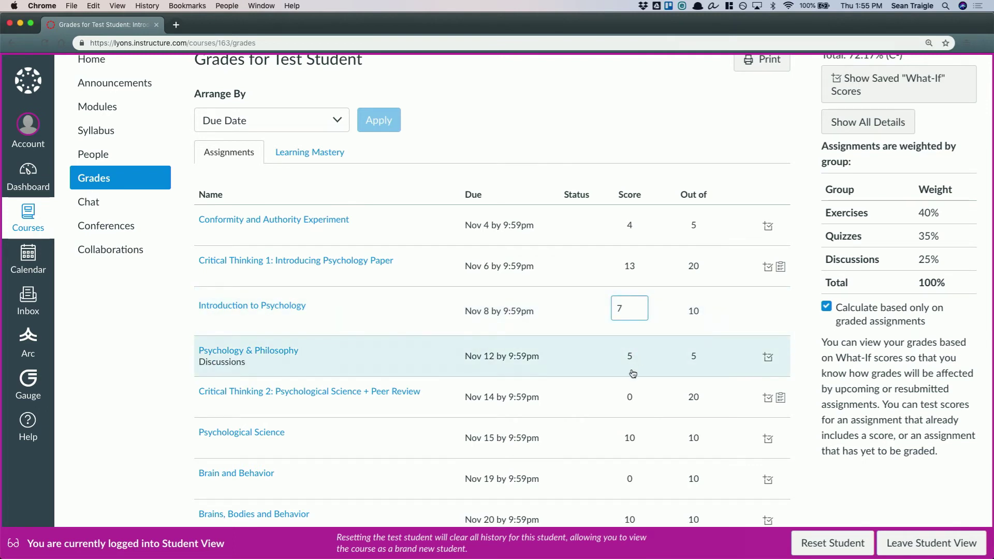
{"action": "key", "text": "Return"}
{"action": "left_click", "coordinate": [630, 394]}
{"action": "type", "text": "15"}
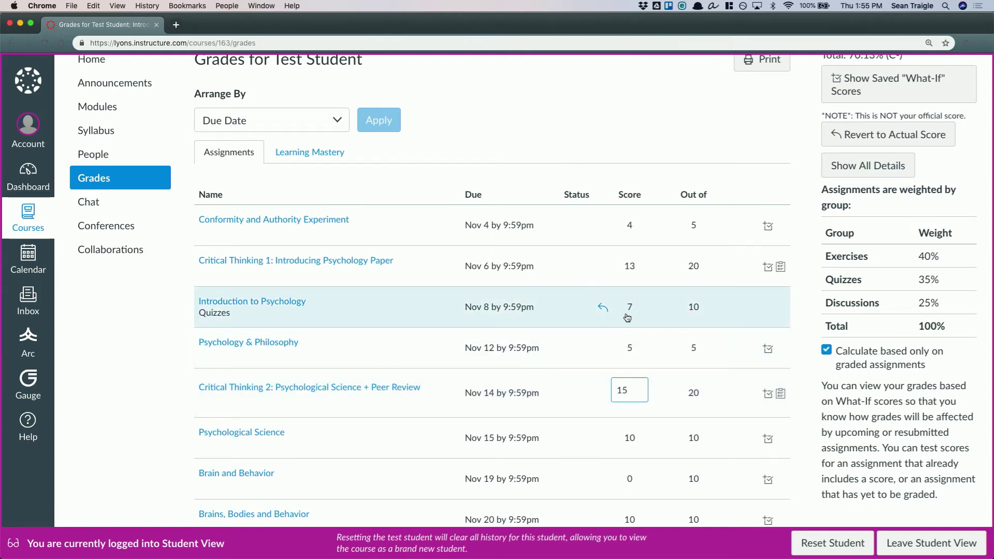
Enter a what-if score of 7 for the Conformity and Authority Experiment discussion
{"action": "left_click", "coordinate": [631, 233]}
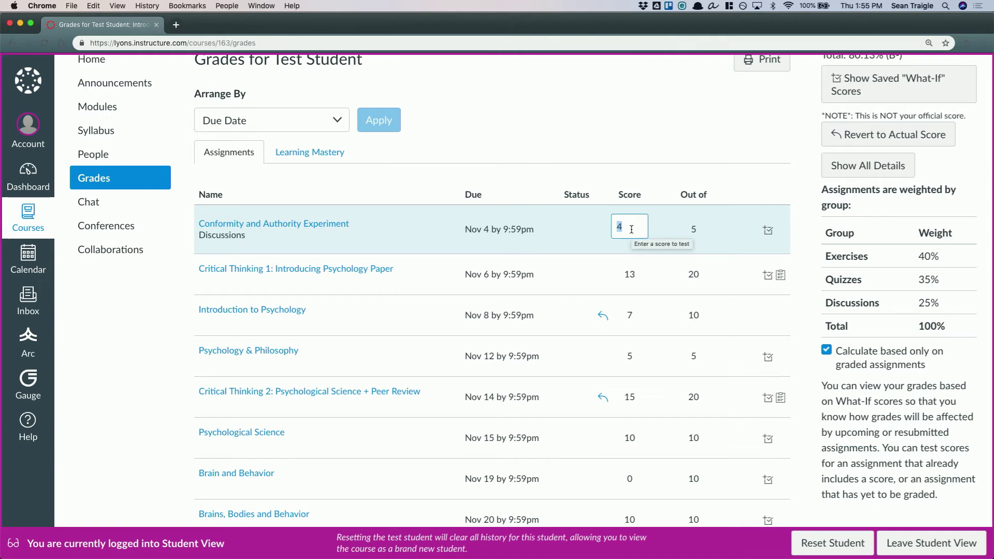
{"action": "type", "text": "7"}
{"action": "left_click", "coordinate": [618, 153]}
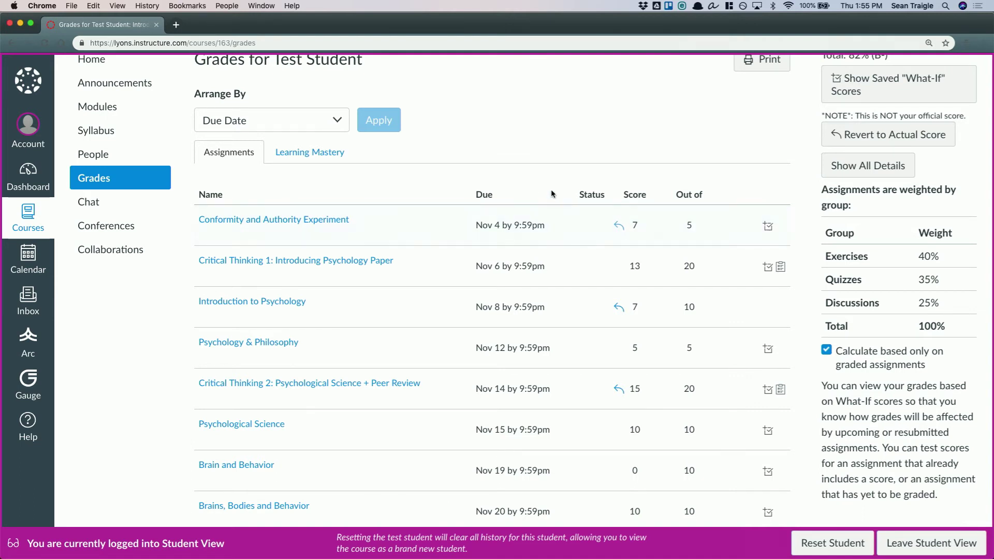
Examine how the what-if scores affect the test student's assignment list, group percentages and course total
{"action": "scroll", "coordinate": [526, 170], "scroll_direction": "up", "scroll_amount": 2}
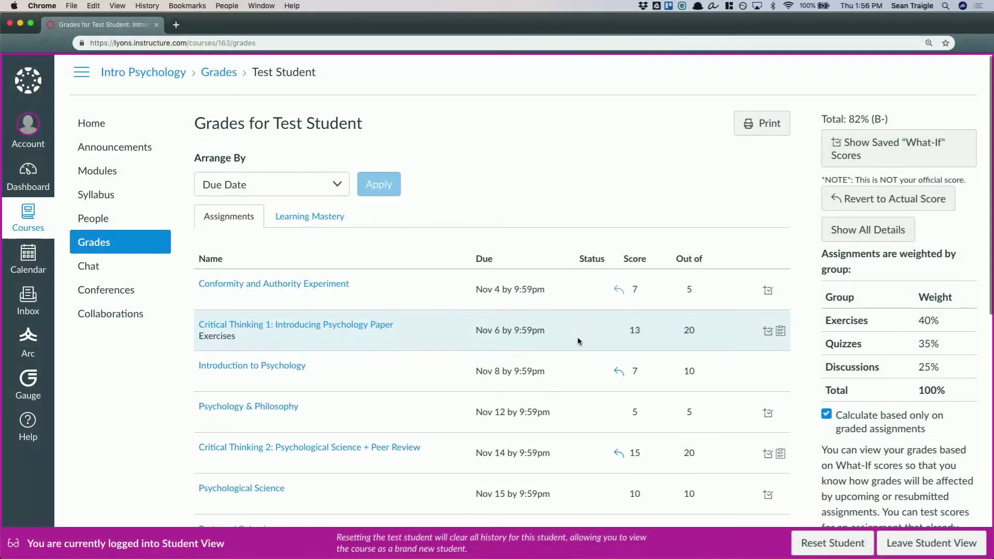
{"action": "scroll", "coordinate": [578, 340], "scroll_direction": "down", "scroll_amount": 10}
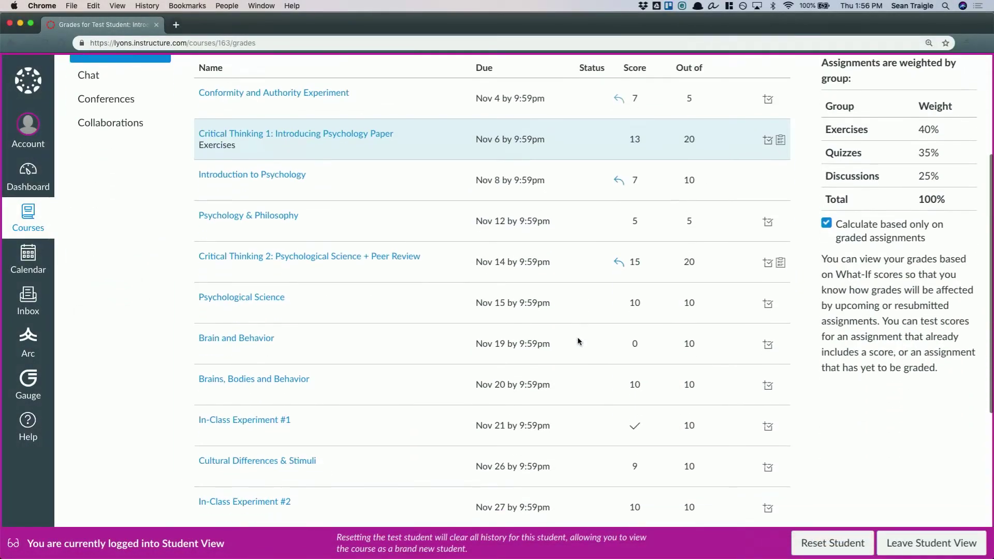
{"action": "scroll", "coordinate": [578, 341], "scroll_direction": "up", "scroll_amount": 10}
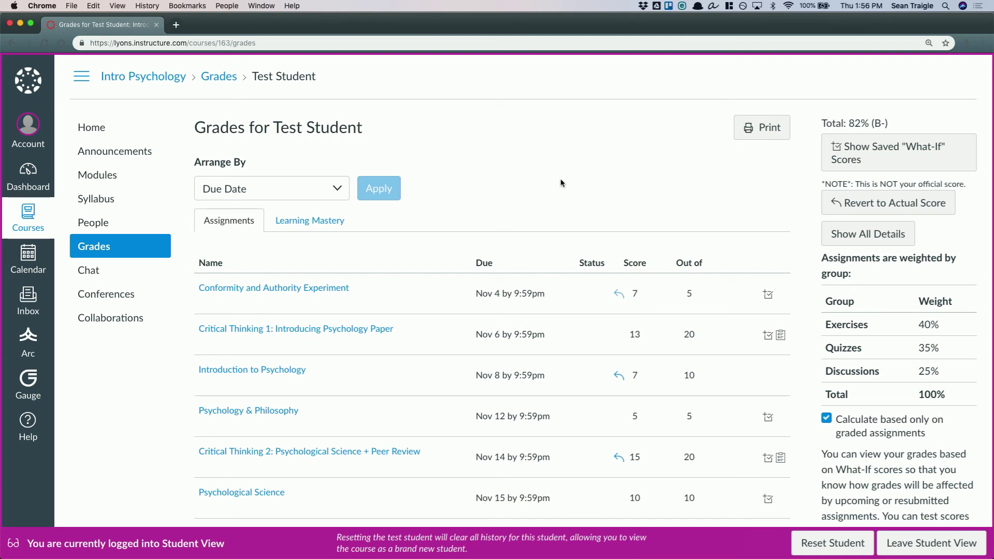
{"action": "scroll", "coordinate": [610, 440], "scroll_direction": "down", "scroll_amount": 6}
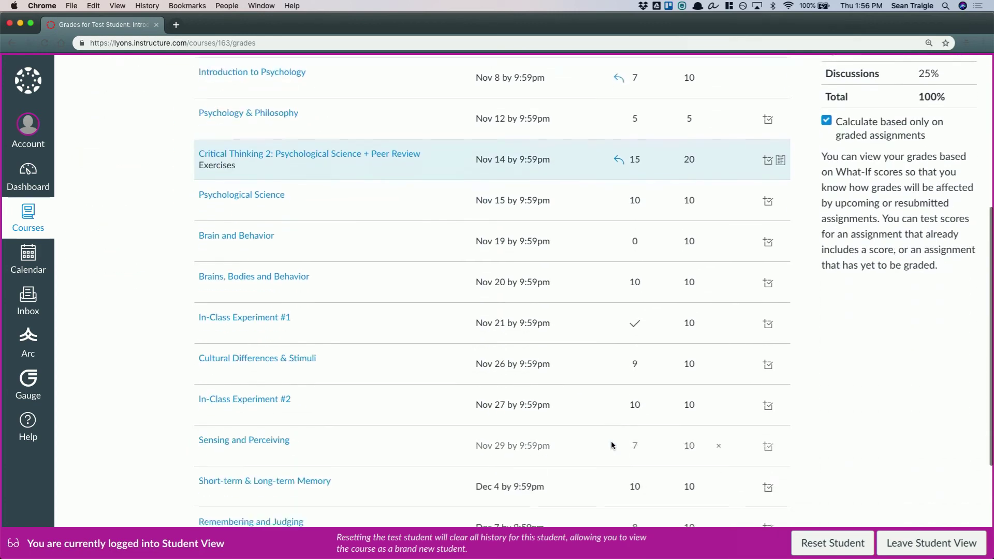
{"action": "scroll", "coordinate": [604, 336], "scroll_direction": "down", "scroll_amount": 4}
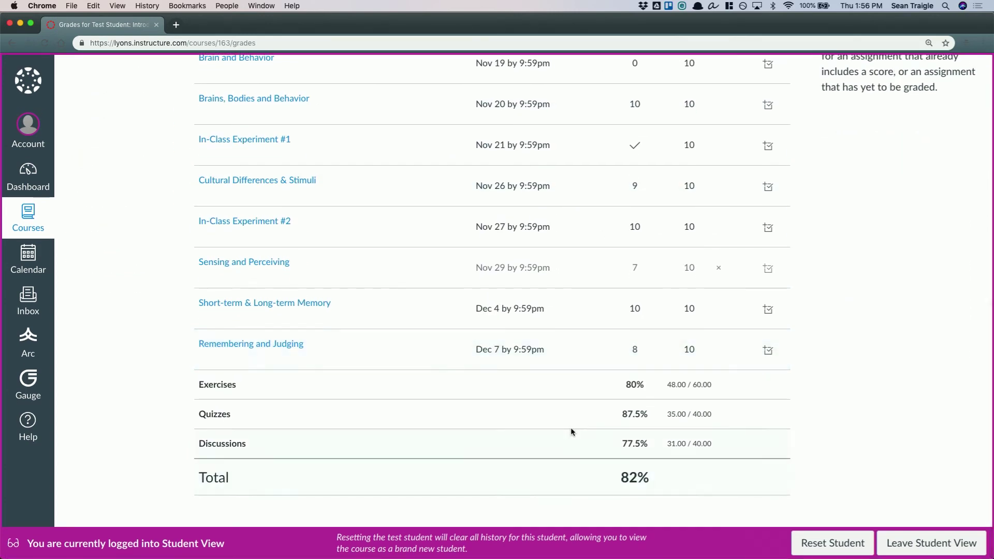
{"action": "scroll", "coordinate": [609, 312], "scroll_direction": "up", "scroll_amount": 5}
{"action": "scroll", "coordinate": [611, 313], "scroll_direction": "up", "scroll_amount": 5}
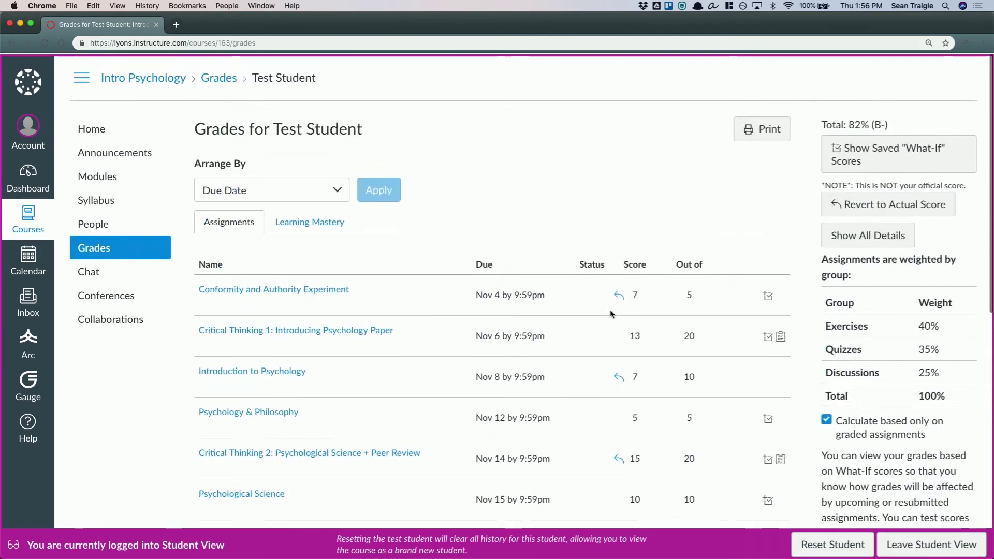